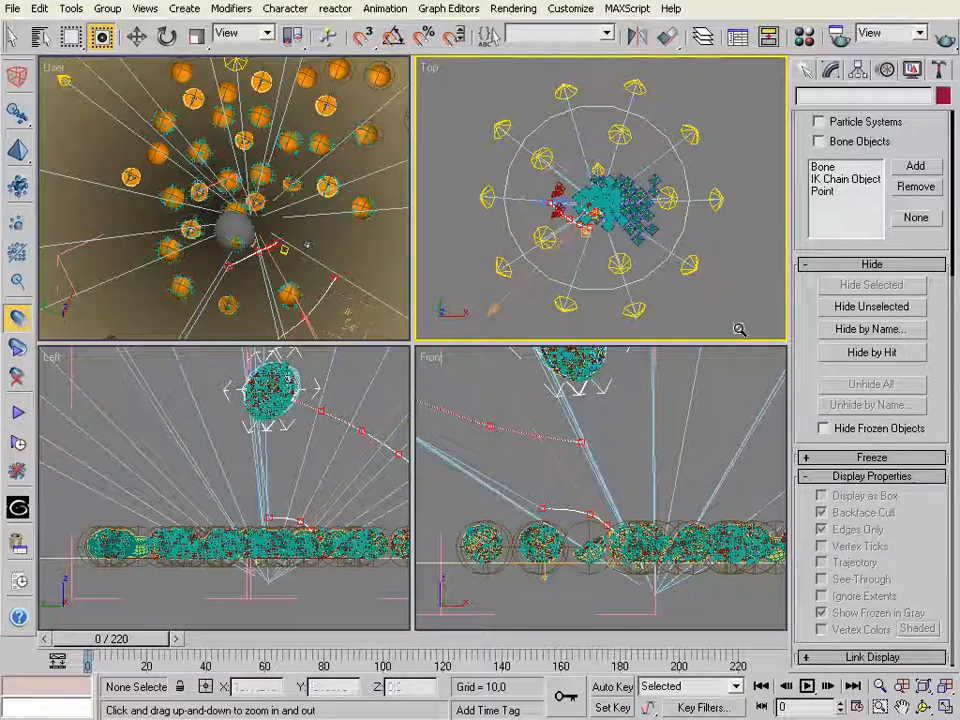
Maximize the Top view and examine the layout of the fruit, lights and animation paths in the scene
left_click(945, 707)
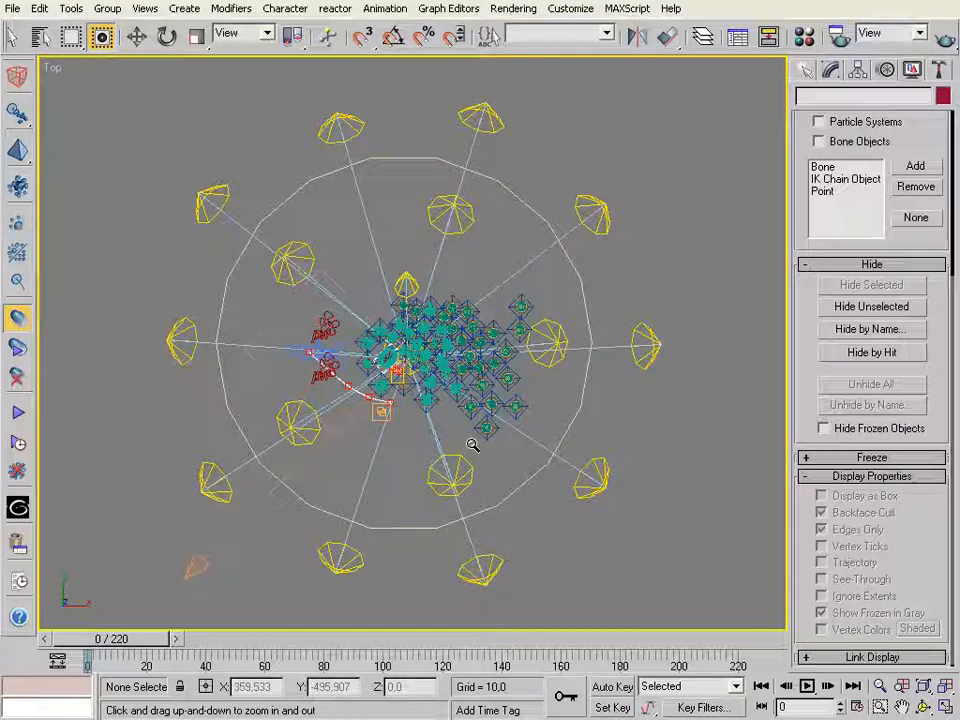
key("ctrl+w")
left_click_drag(342, 287, 540, 470)
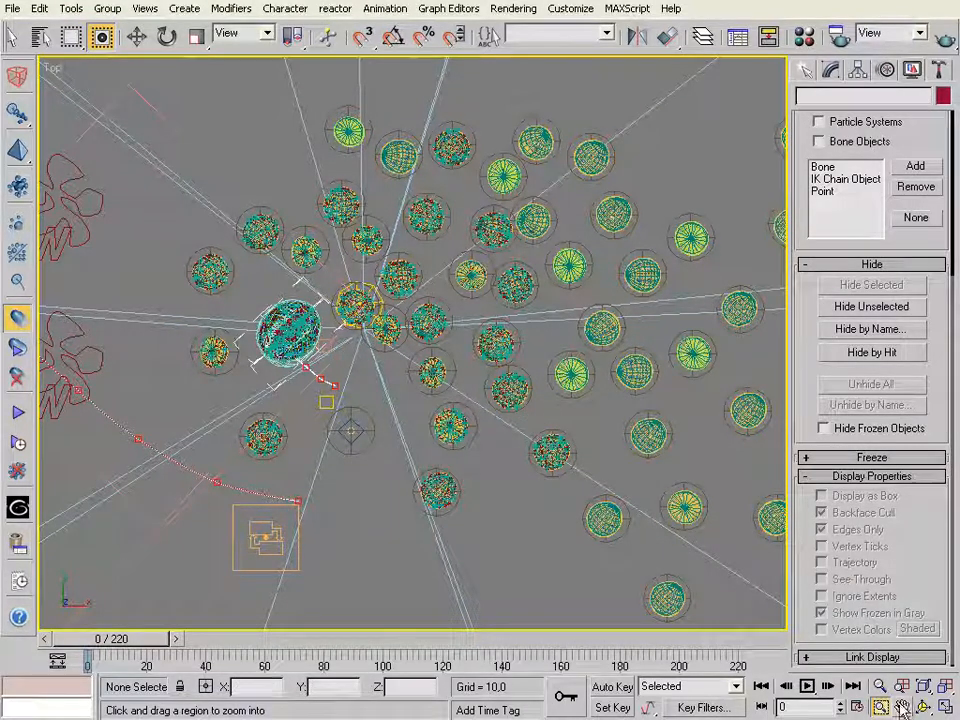
key("ctrl+p")
left_click_drag(523, 416, 675, 421)
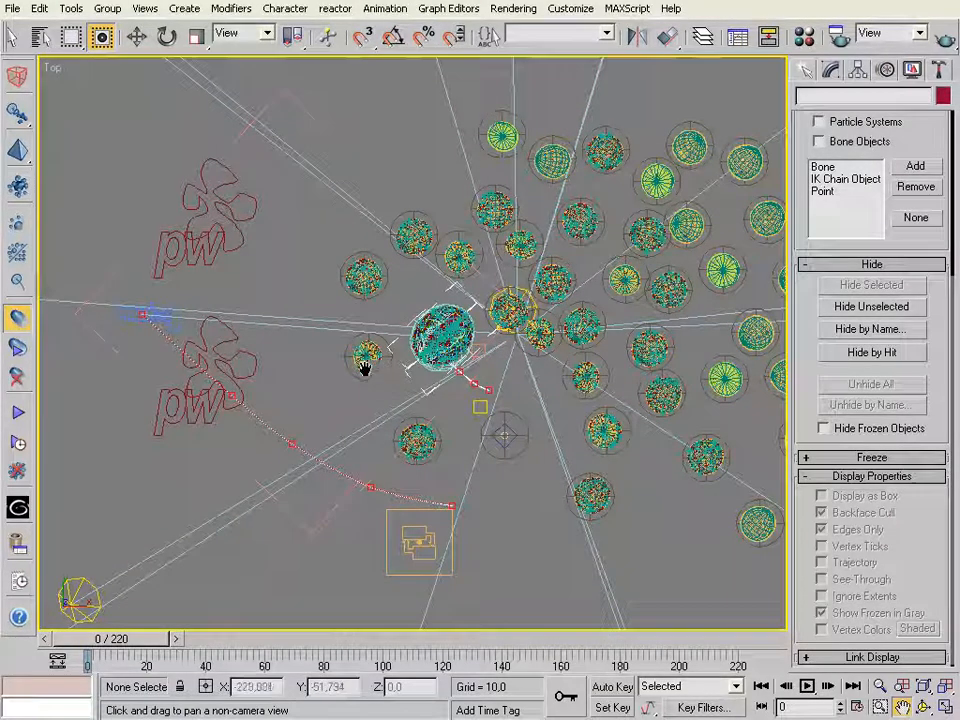
key("alt+z")
left_click_drag(513, 380, 484, 442)
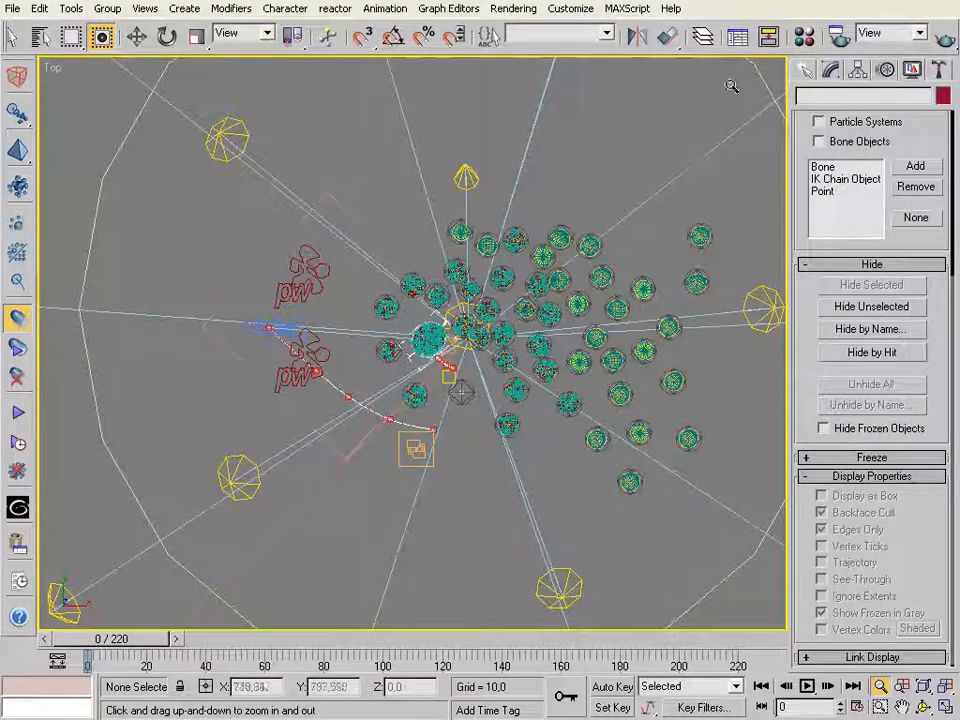
Open the Layer manager and place it clear of the objects on the left of the Top view
left_click(704, 37)
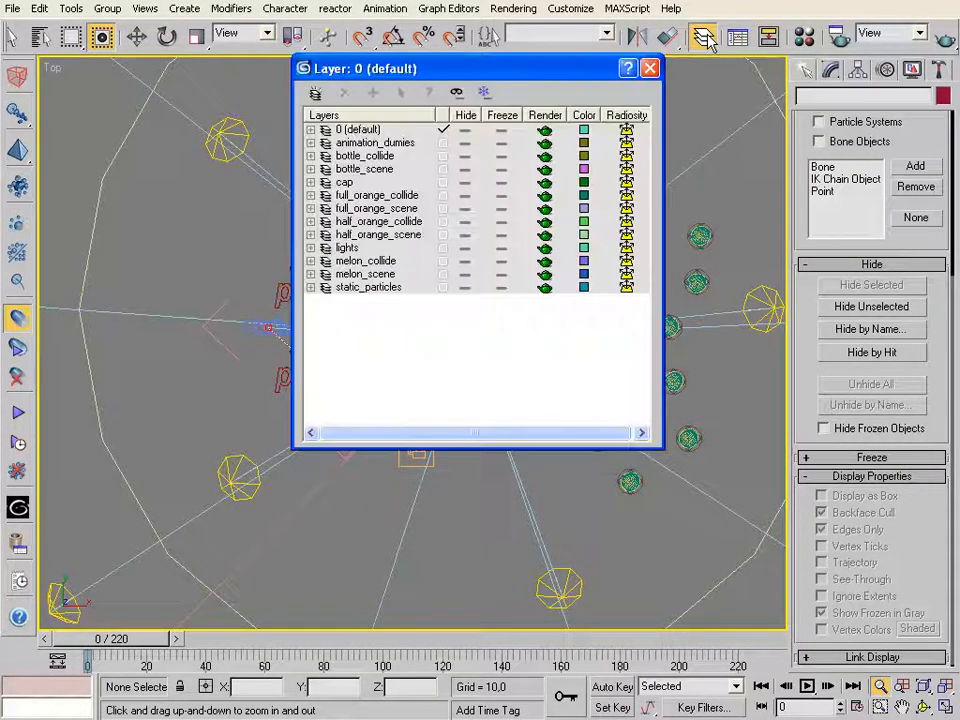
left_click_drag(519, 75, 424, 60)
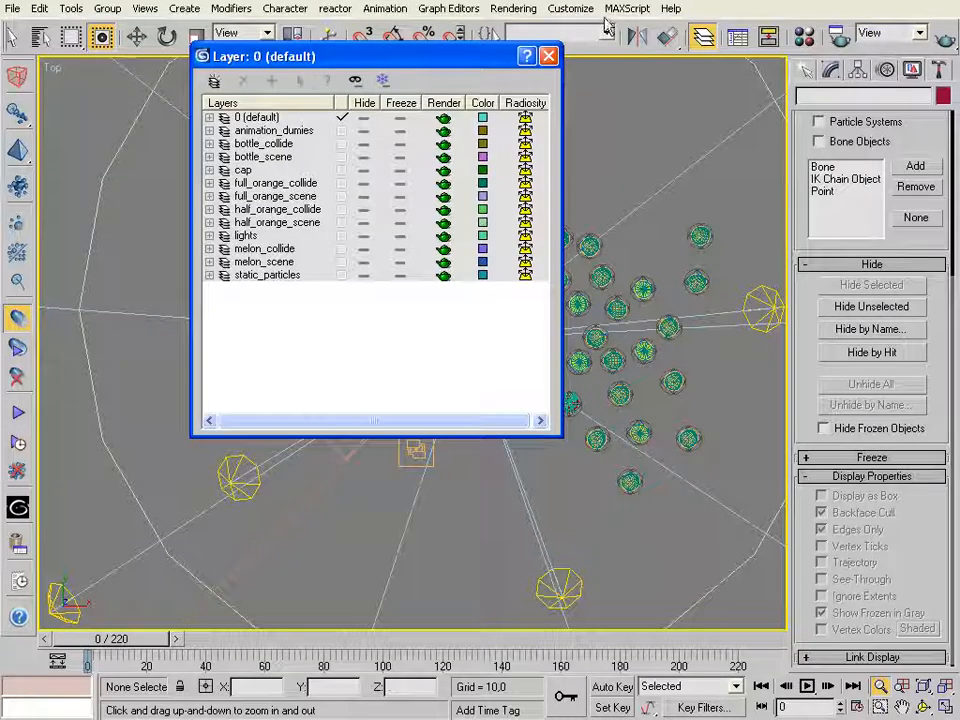
left_click(700, 37)
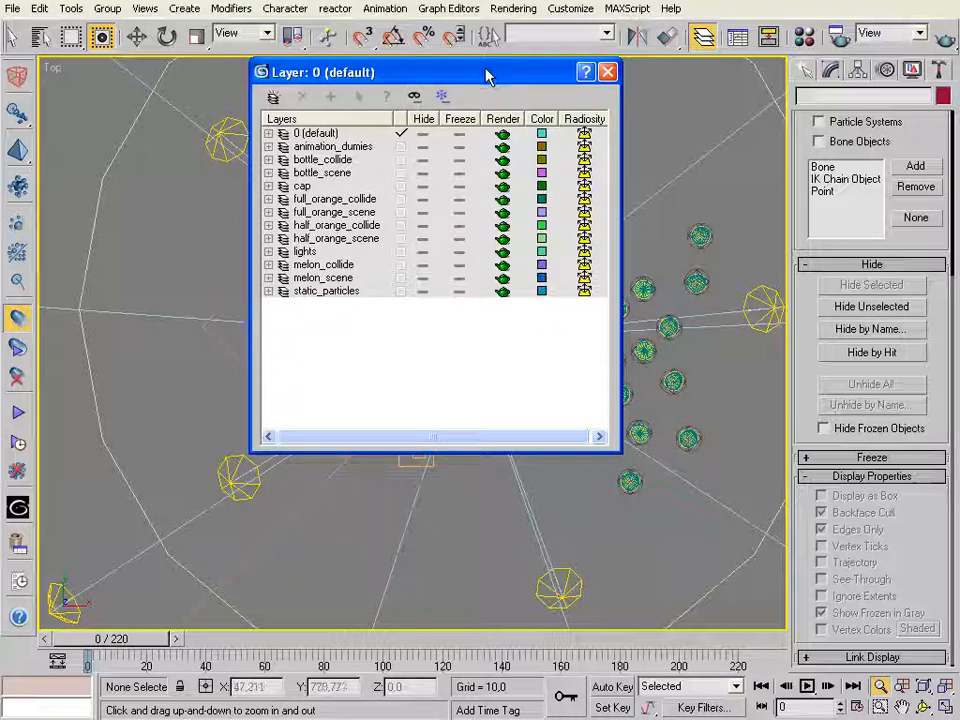
left_click_drag(488, 76, 696, 77)
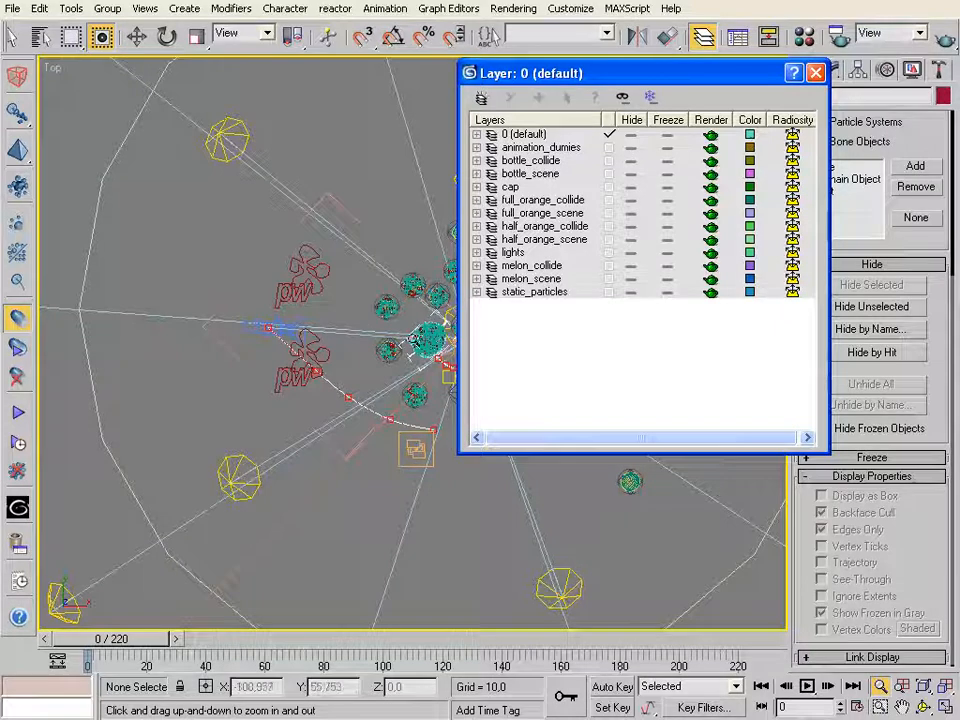
Hide the lights and static_particles layers
left_click(363, 350)
left_click_drag(363, 350, 186, 344)
key("ctrl+p")
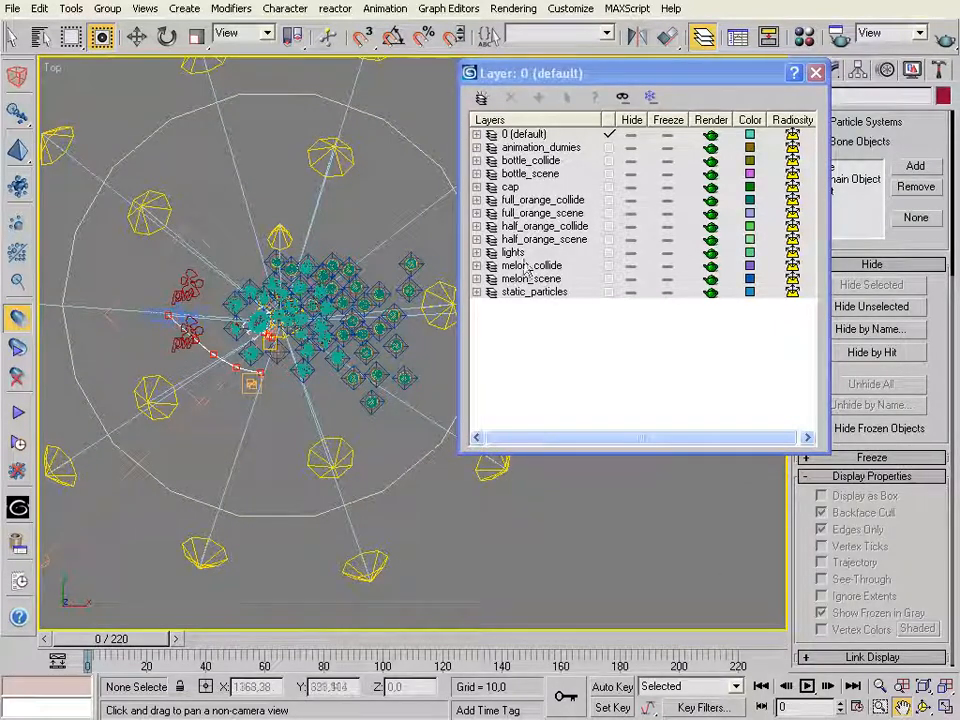
left_click_drag(575, 73, 622, 76)
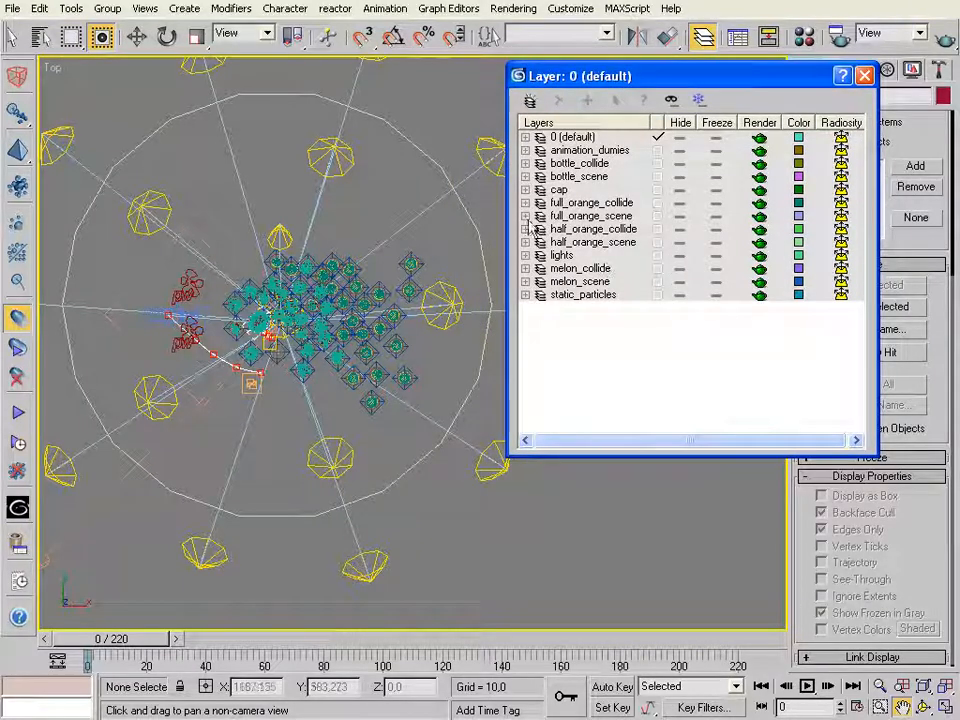
left_click(679, 258)
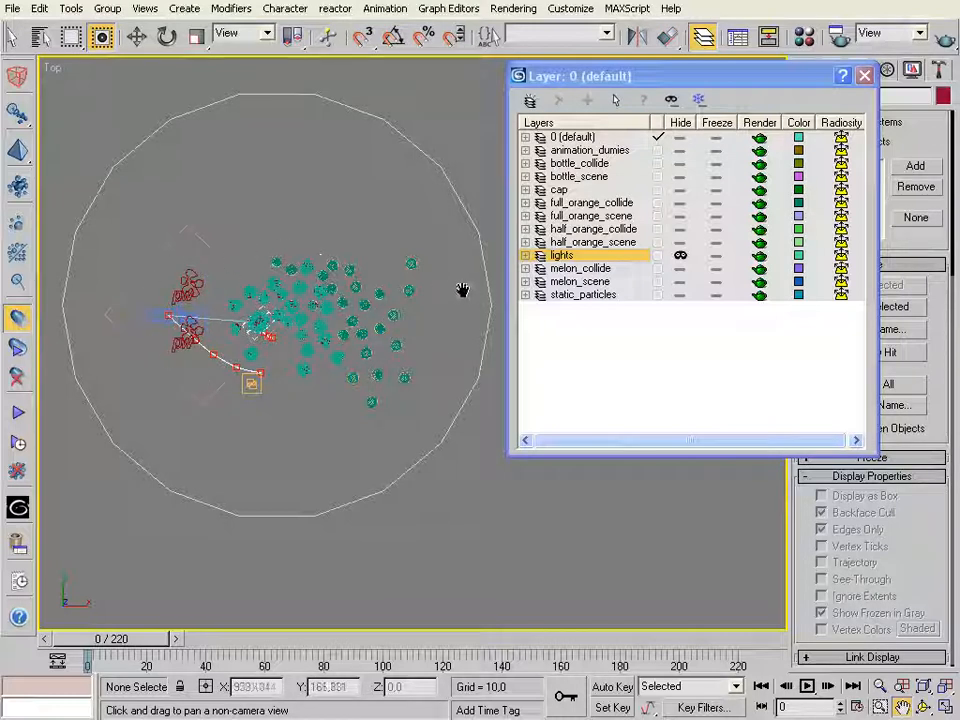
left_click(680, 295)
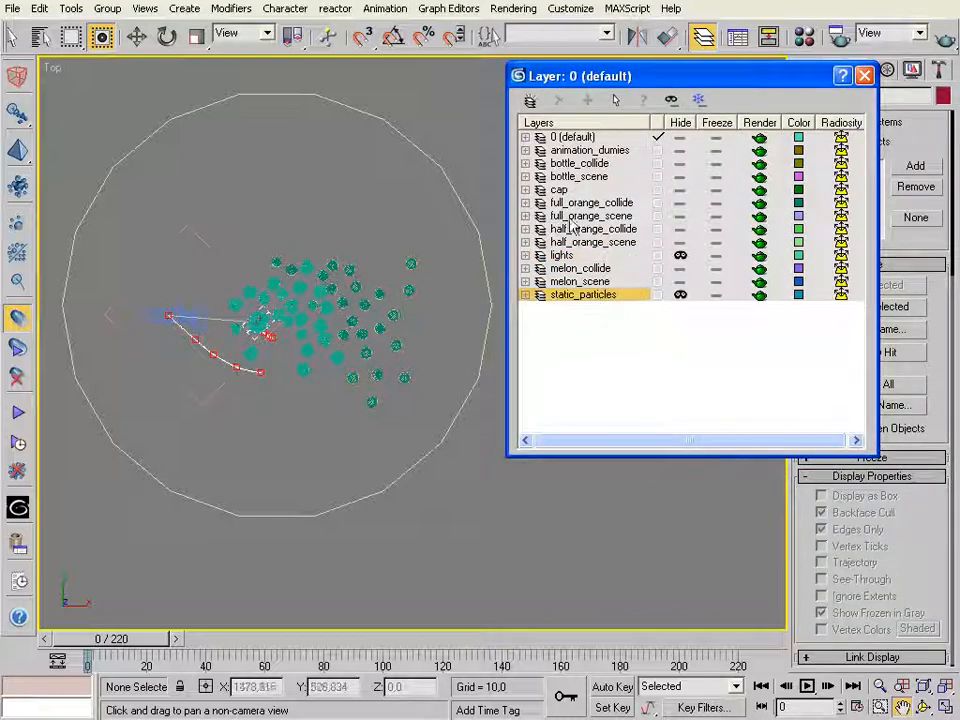
Focus on a single full orange and hide the full_orange_scene layer, leaving its collision mesh displayed
left_click(881, 707)
left_click_drag(272, 254, 330, 302)
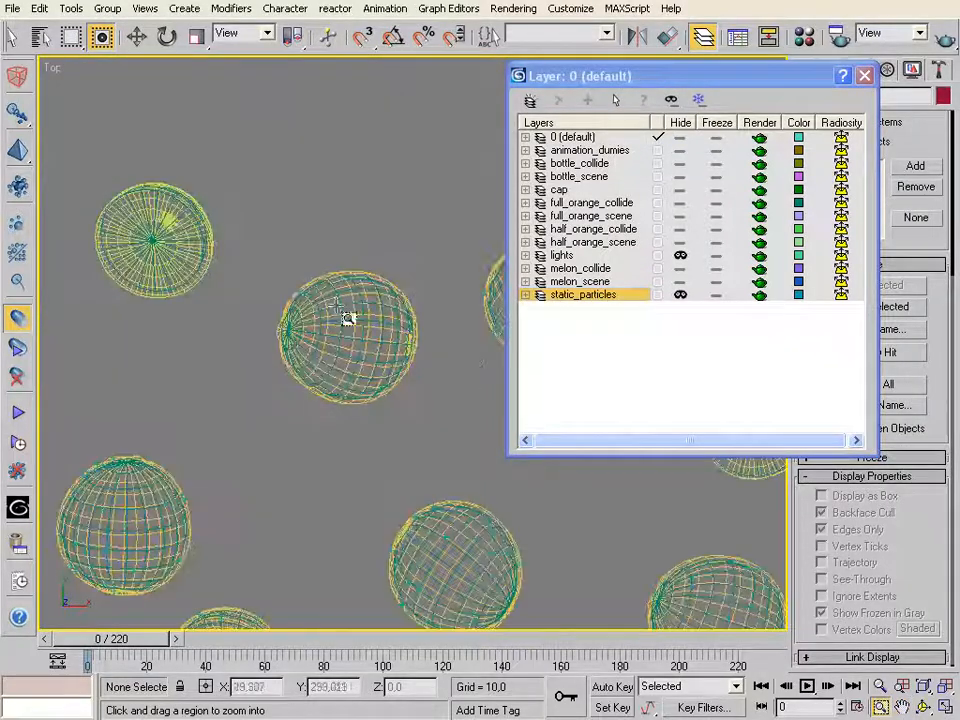
left_click_drag(259, 249, 442, 440)
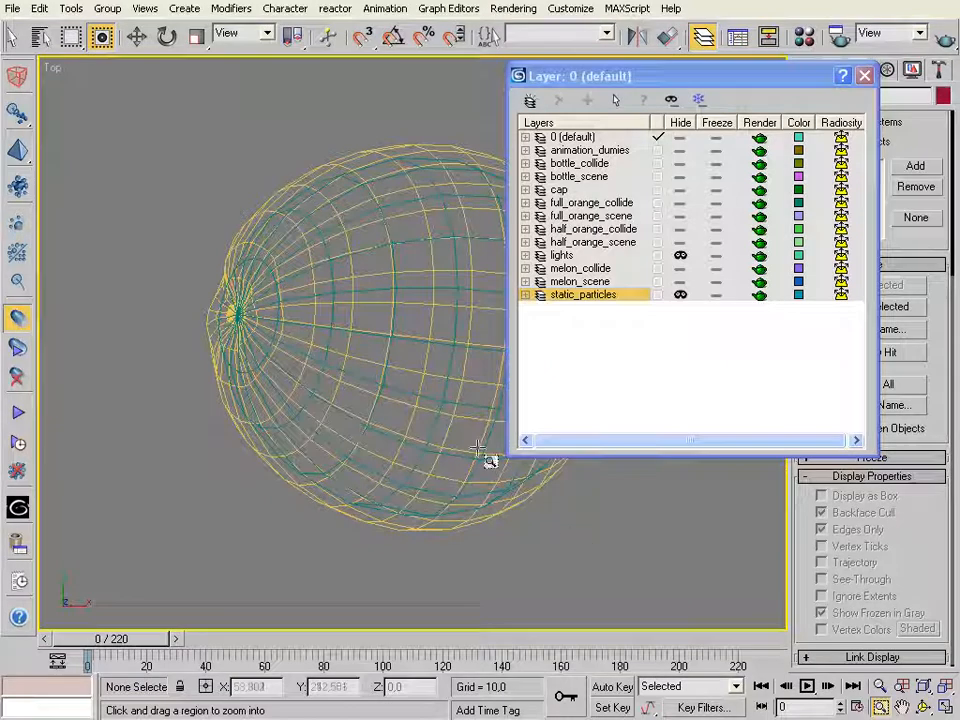
left_click(902, 707)
left_click_drag(343, 313, 242, 317)
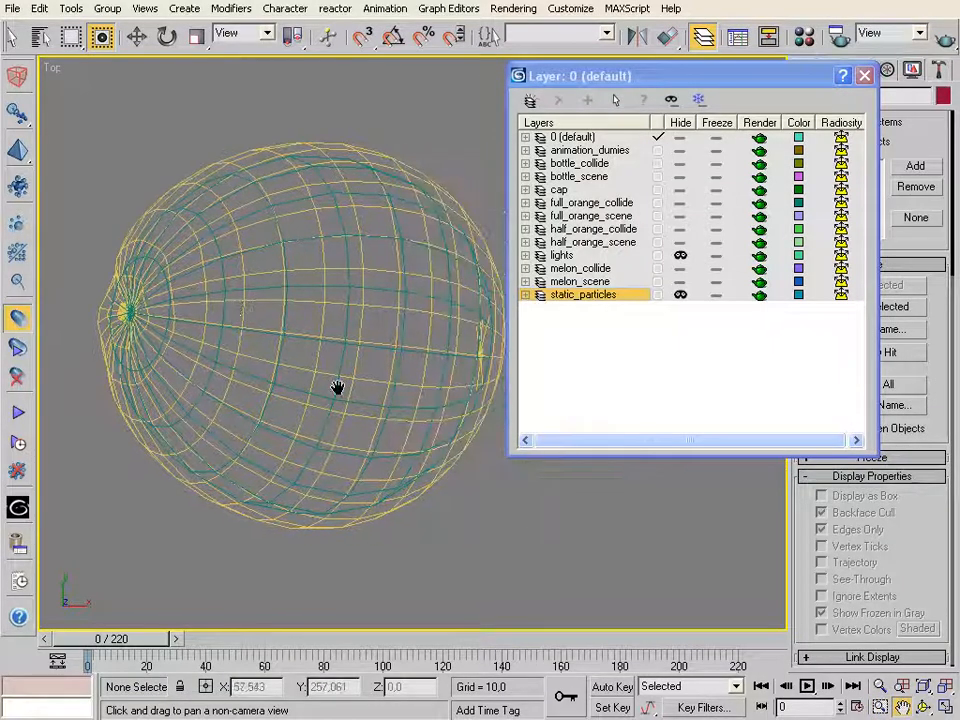
left_click(680, 216)
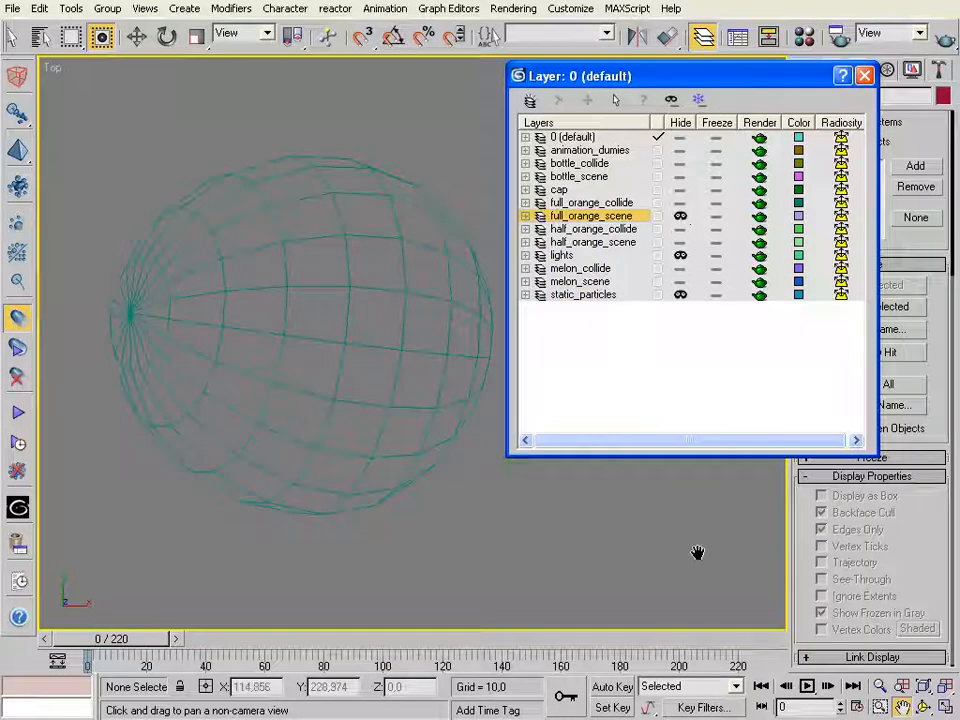
Hide the full_orange_collide, half_orange_collide, half_orange_scene, animation_dumies, bottle_scene and cap layers
key("alt+z")
left_click_drag(585, 467, 433, 407)
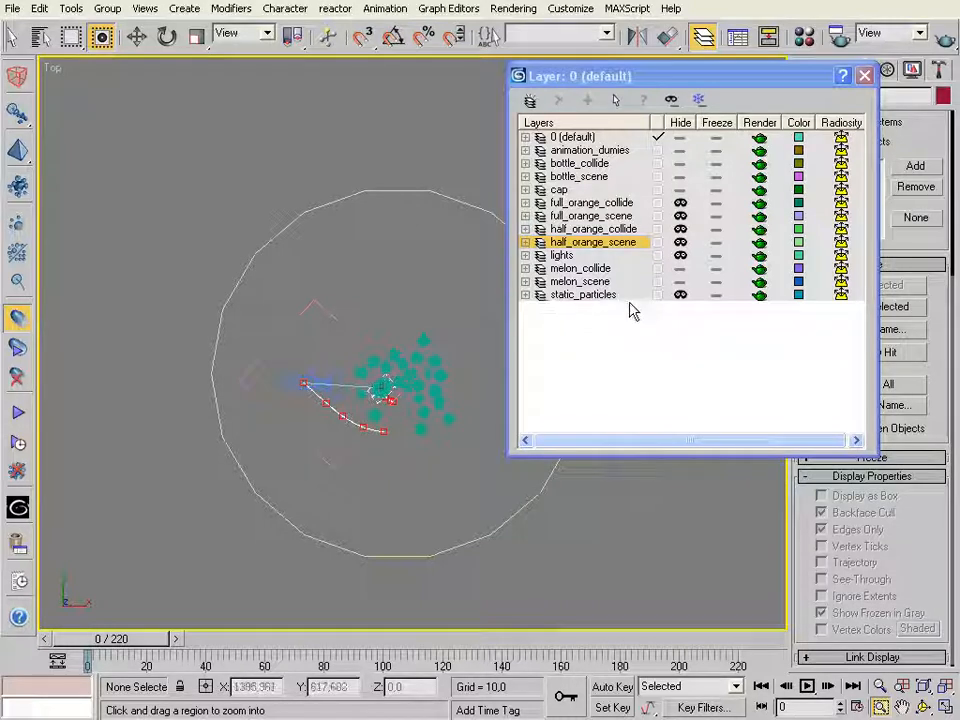
left_click(680, 150)
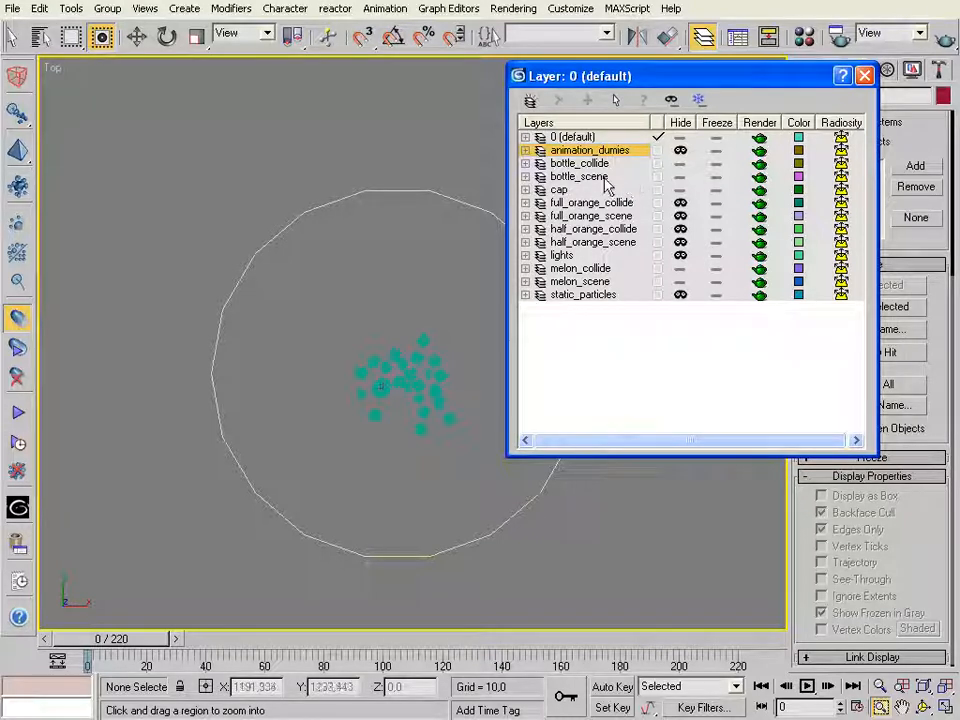
left_click(680, 177)
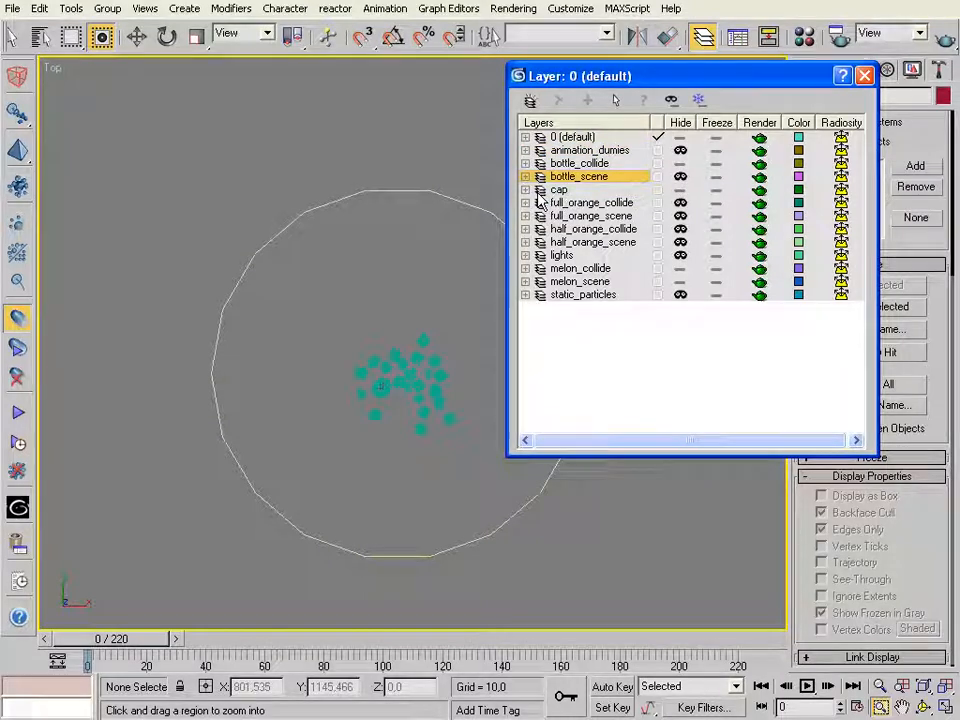
left_click(680, 189)
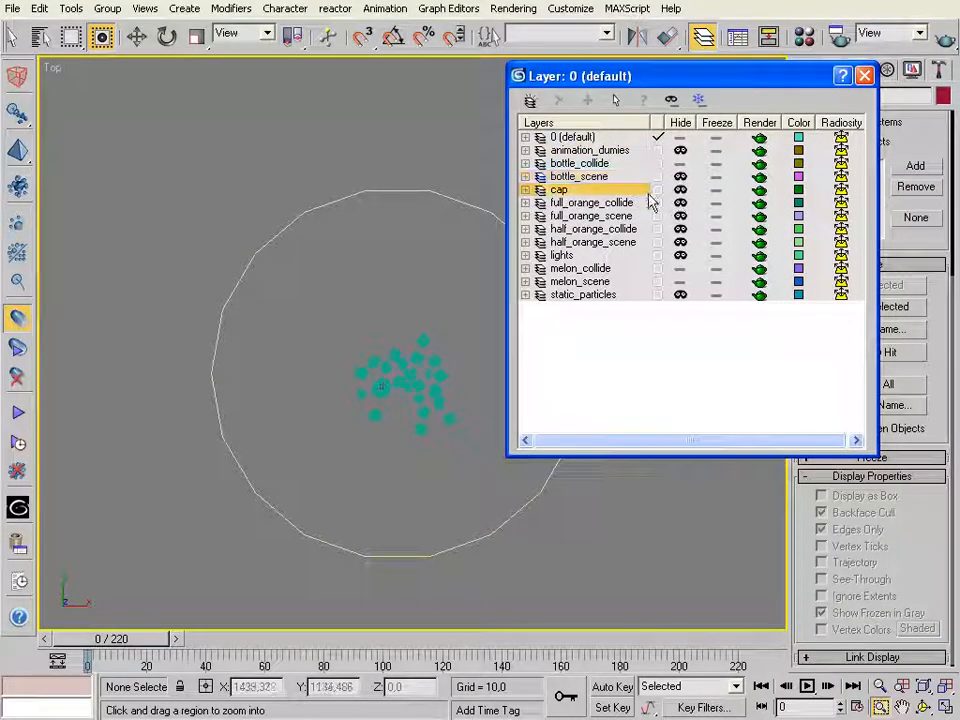
Hide the melon_scene and melon_collide layers to isolate the bottle inside the melon
left_click_drag(336, 354, 466, 450)
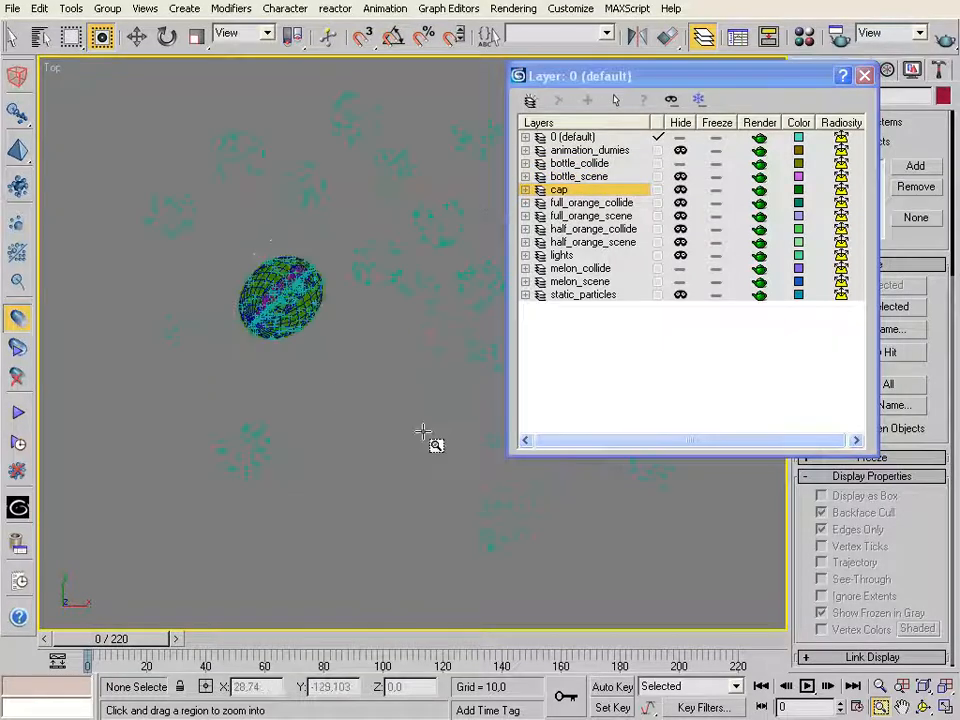
left_click_drag(236, 243, 355, 365)
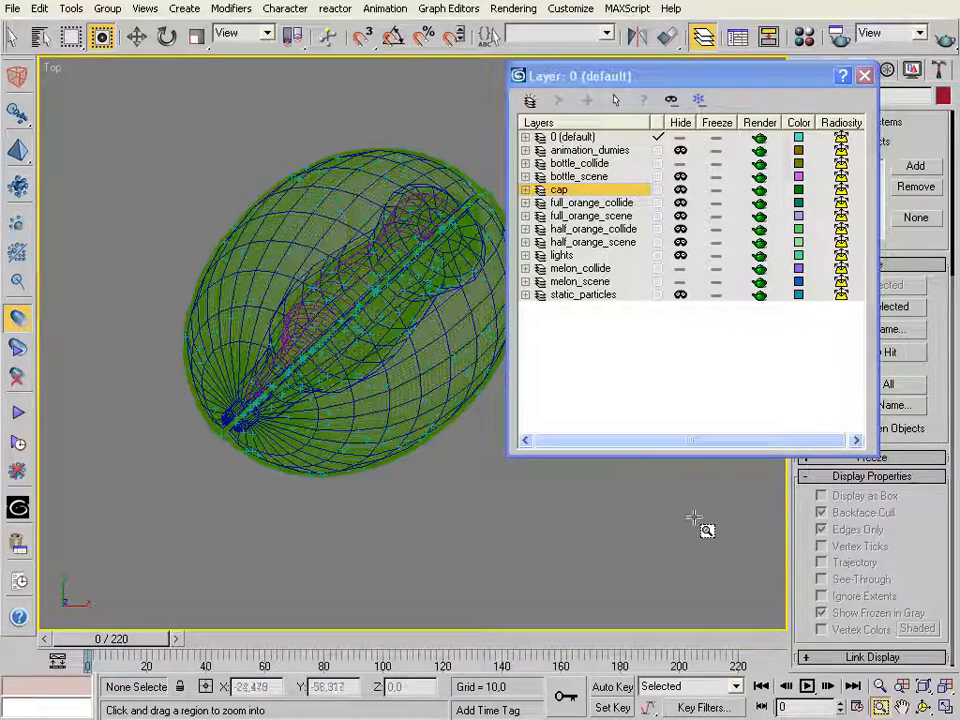
left_click(903, 706)
left_click_drag(448, 335, 390, 325)
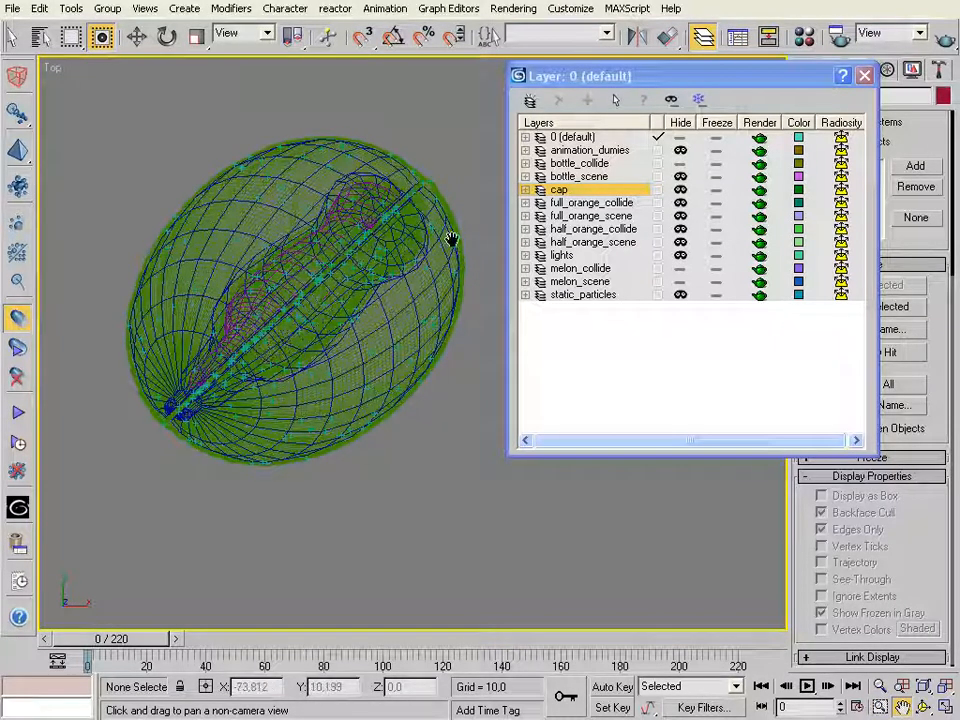
left_click(680, 281)
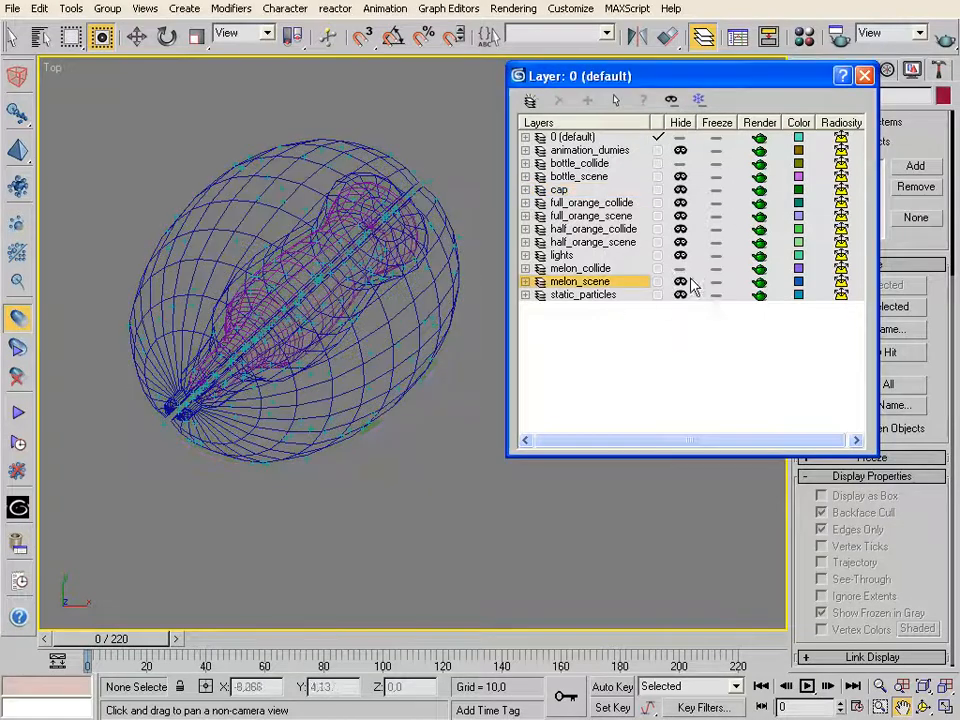
left_click(680, 268)
Select the glass bottle proxy mesh in a rotated 3D view
left_click(879, 686)
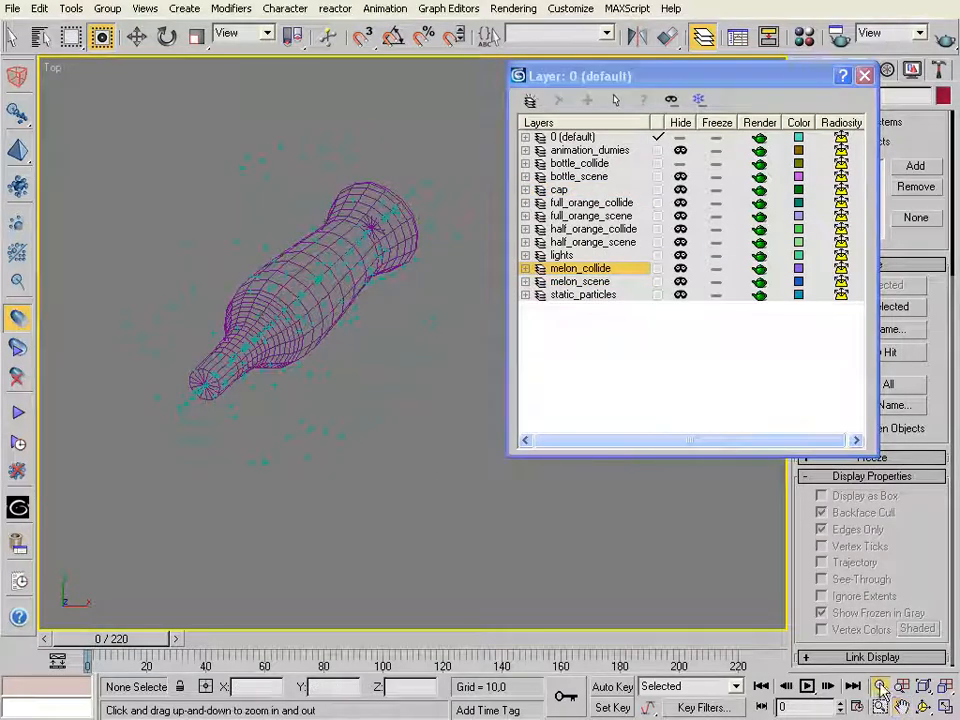
left_click_drag(300, 261, 366, 432)
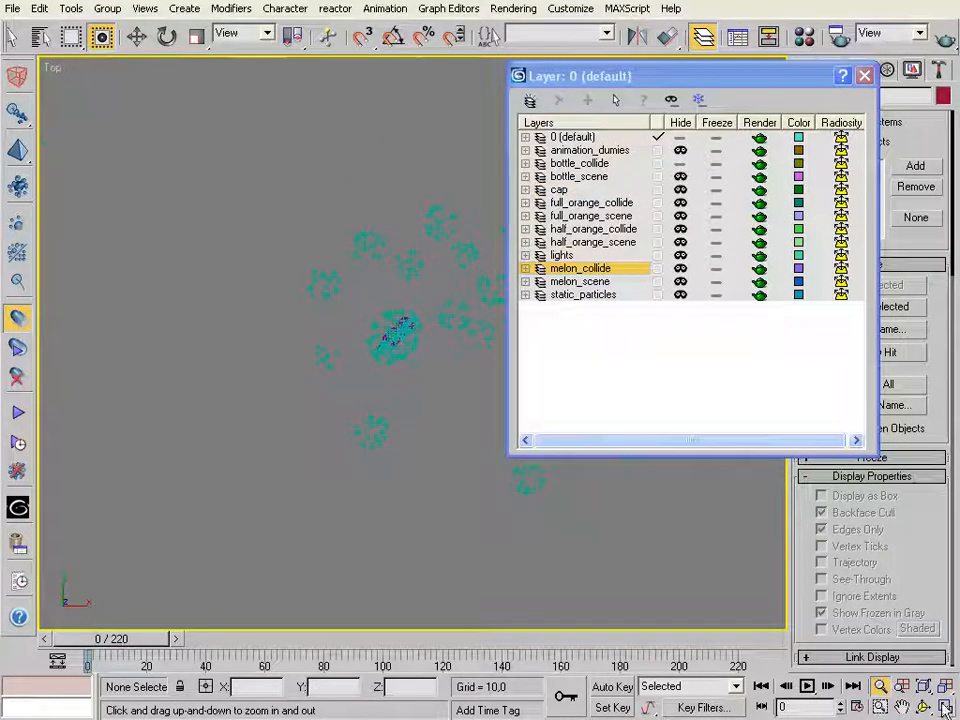
key("ctrl+r")
left_click_drag(375, 300, 257, 208)
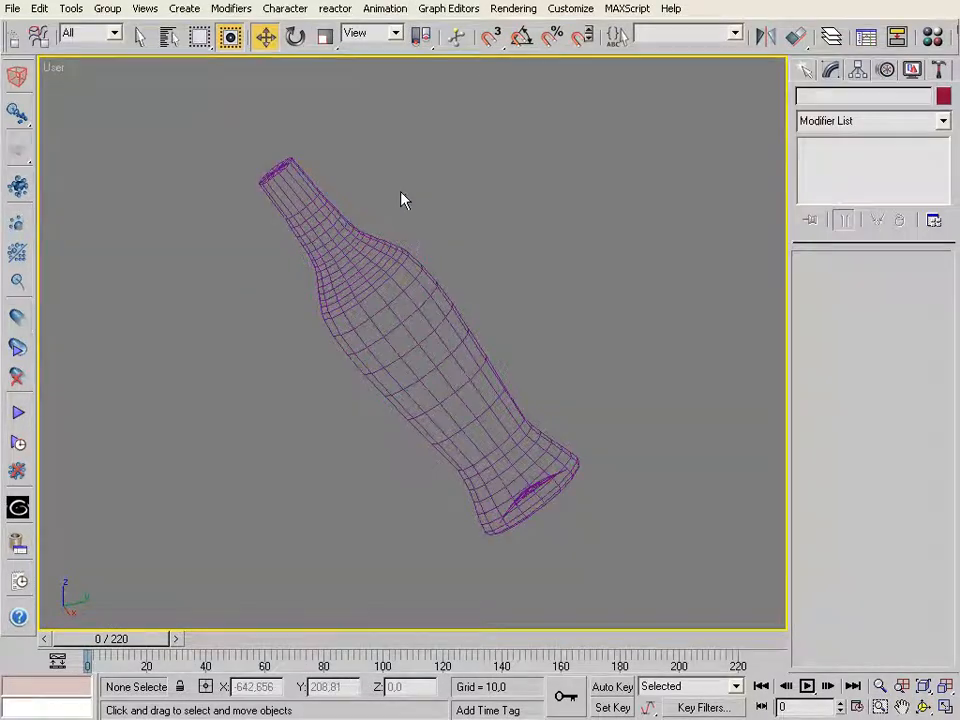
left_click(310, 218)
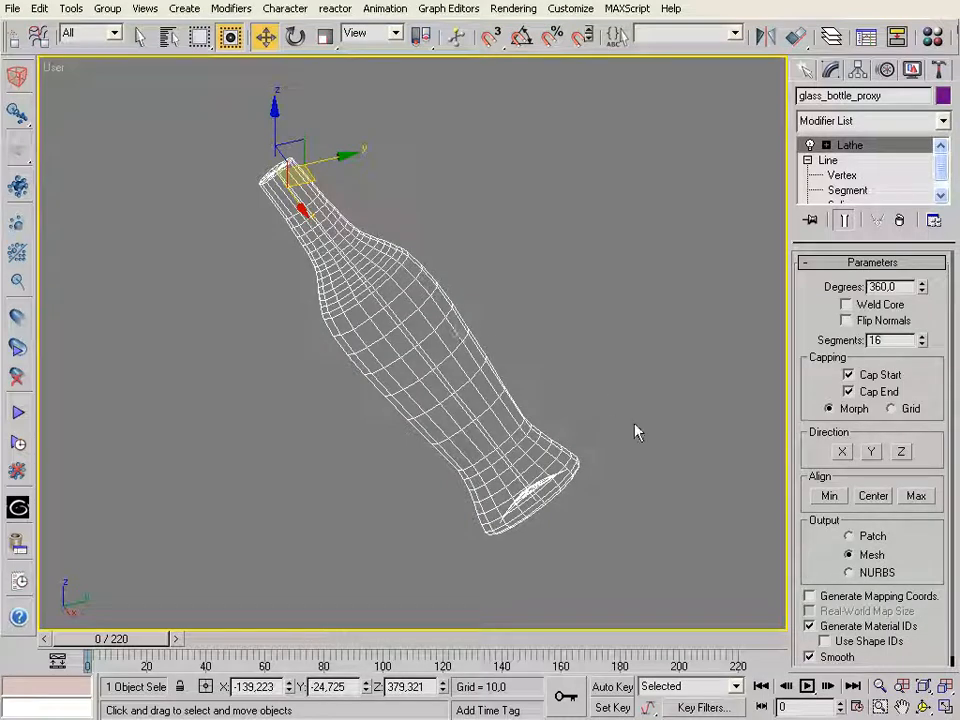
Open the glu3D Object Manager with the bottle proxy selected and place the window fully in view below the bottle
left_click(924, 707)
left_click_drag(444, 378, 512, 321)
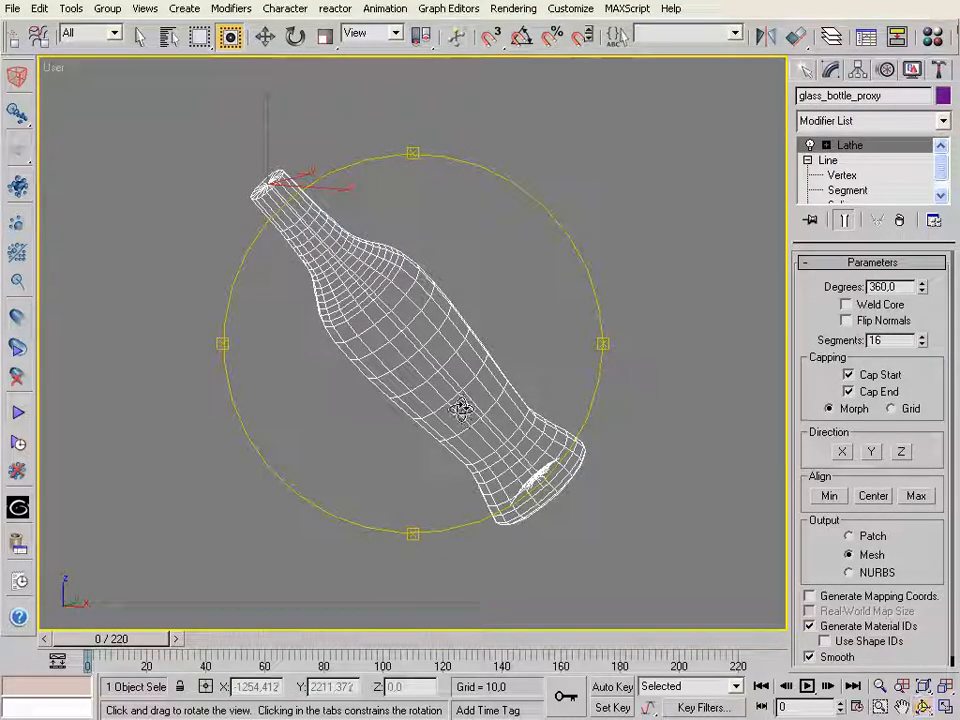
left_click_drag(346, 306, 399, 424)
left_click_drag(413, 317, 373, 285)
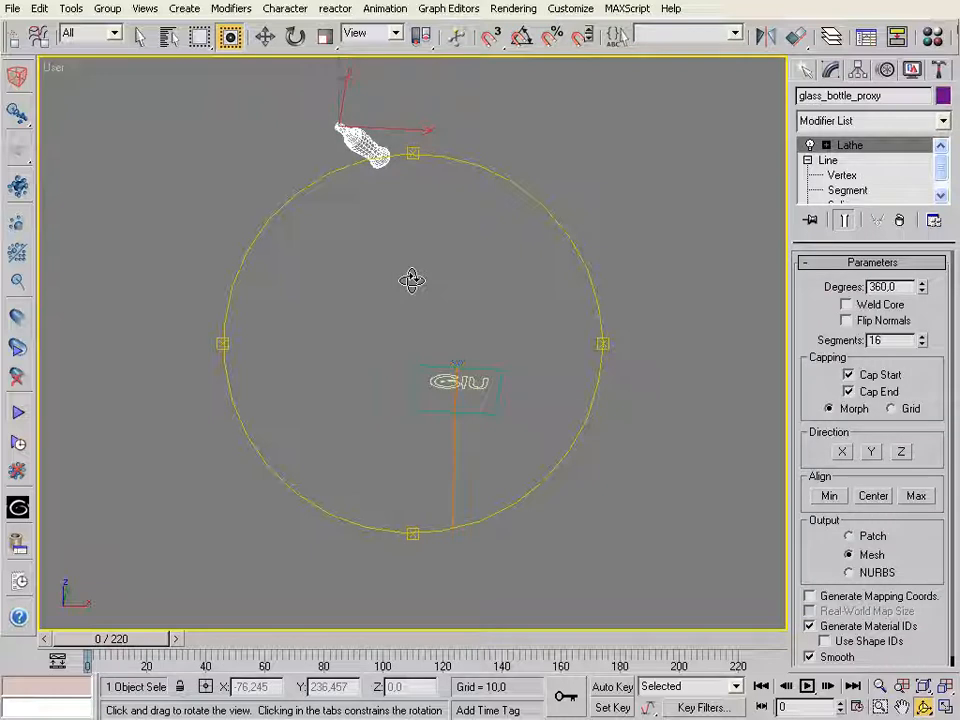
left_click(877, 707)
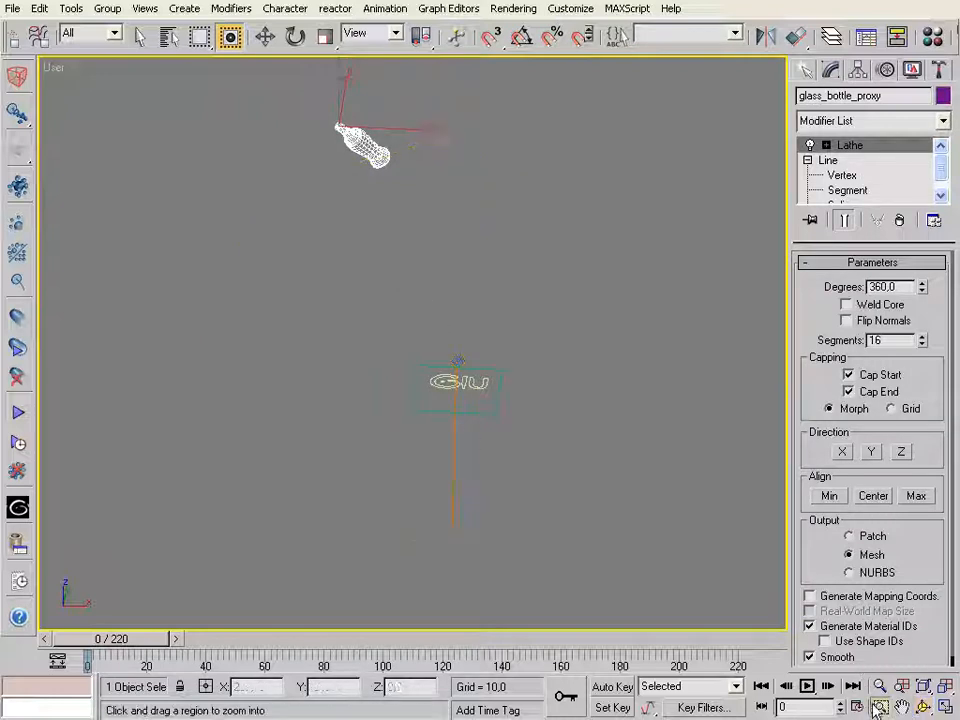
left_click_drag(304, 111, 472, 273)
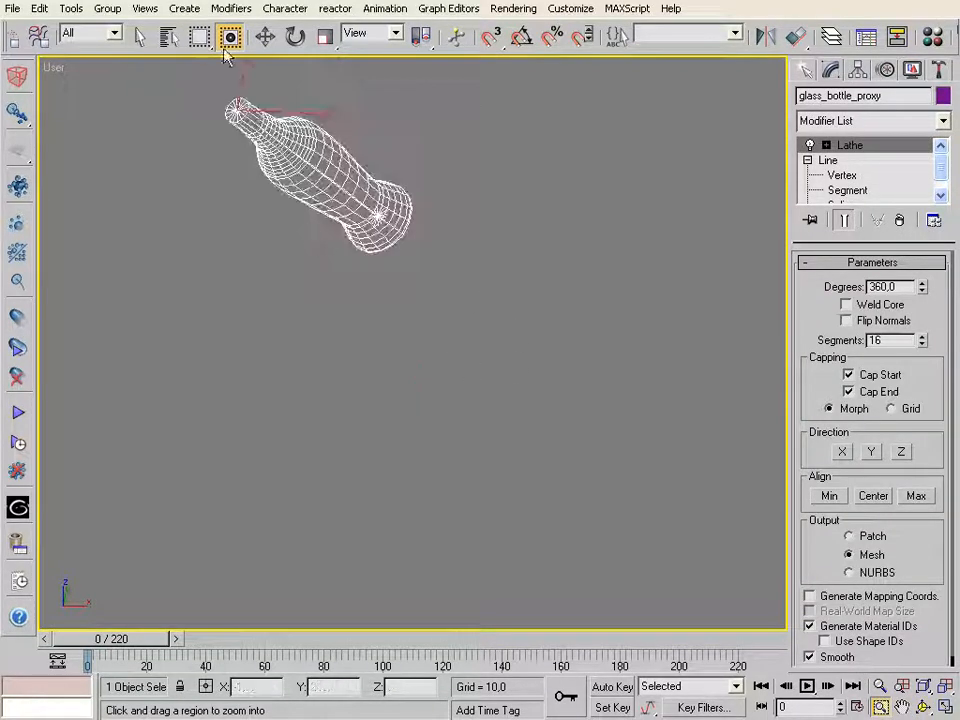
left_click(265, 37)
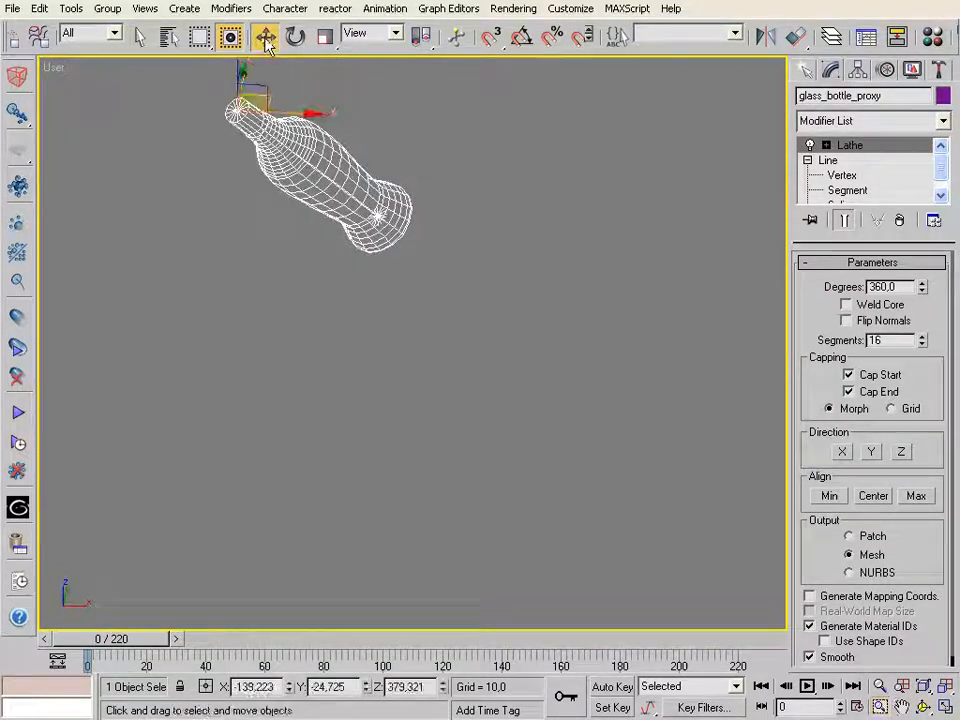
left_click(20, 548)
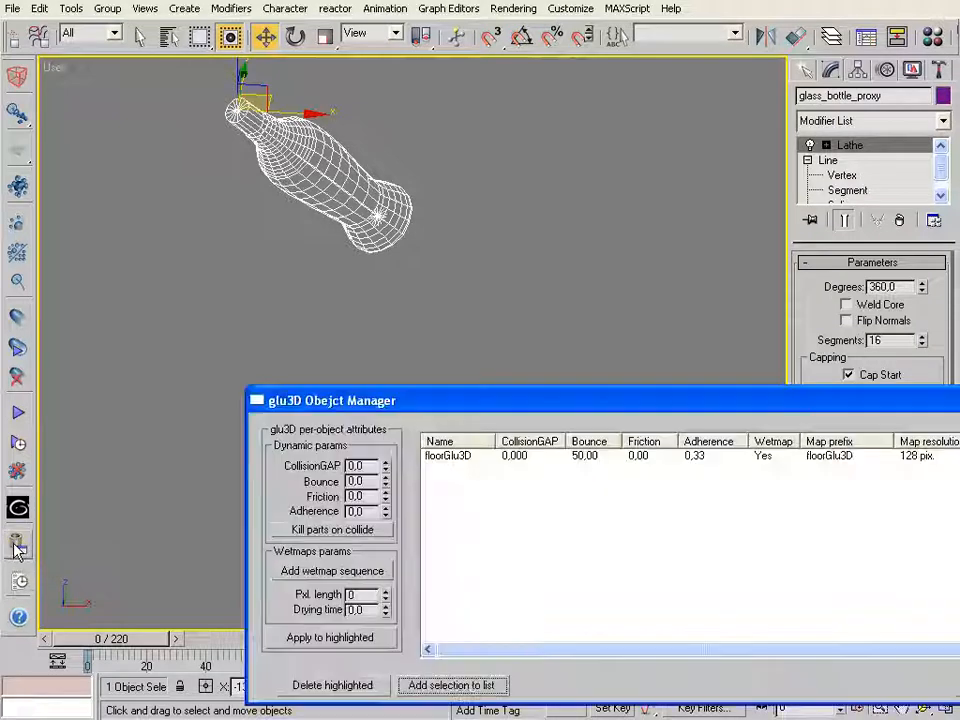
left_click_drag(611, 409, 430, 303)
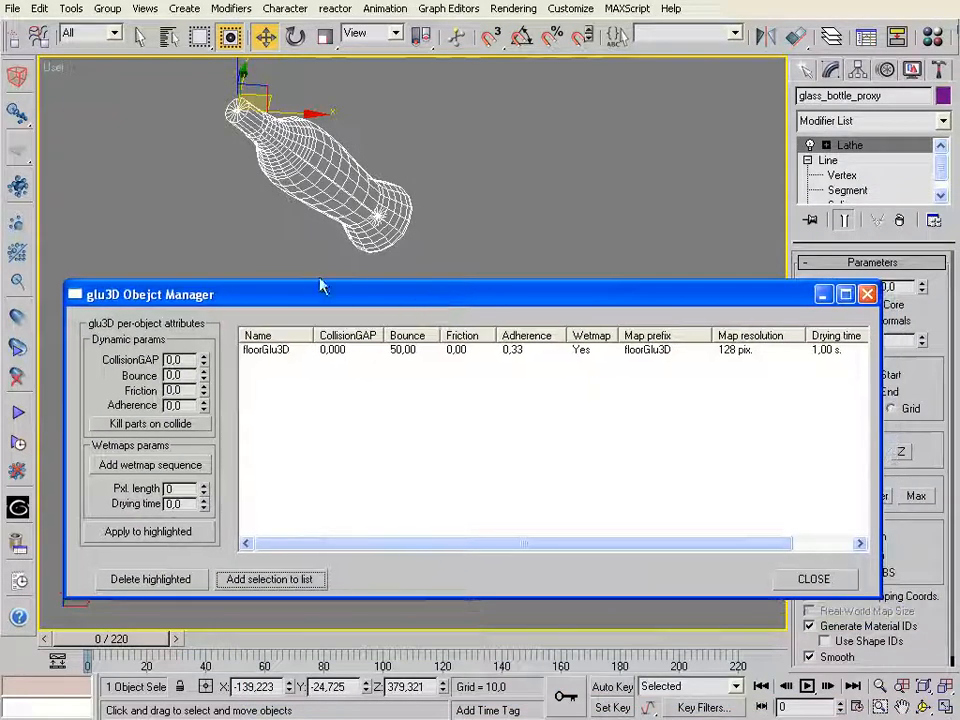
Replace floorGlu3D with glass_bottle_proxy in the object list and set the bottle proxy's Bounce to 0
left_click(284, 354)
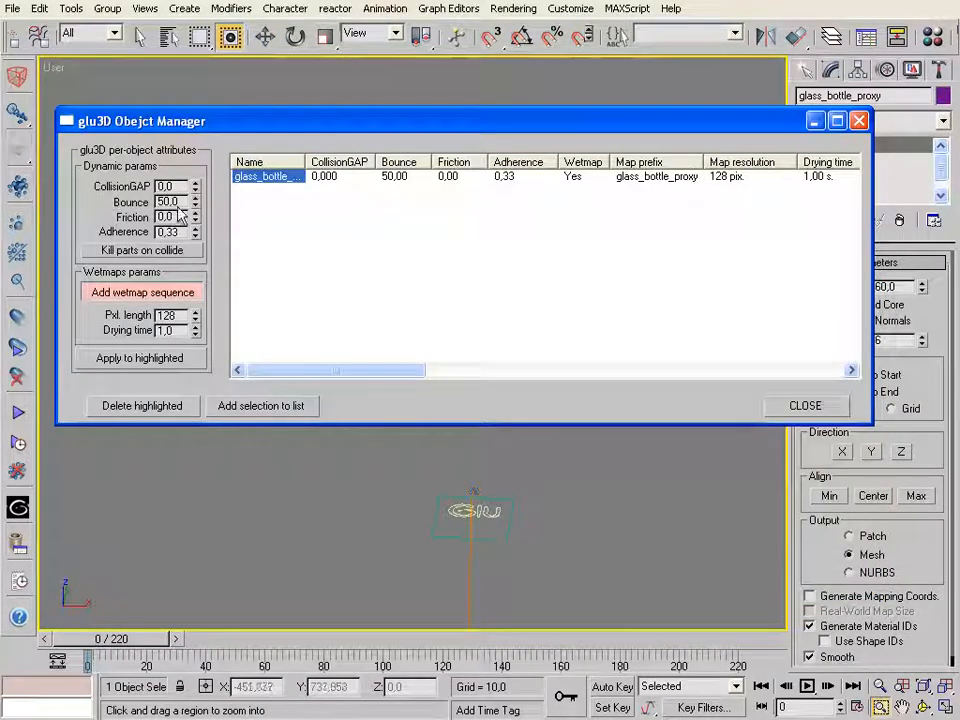
double_click(180, 202)
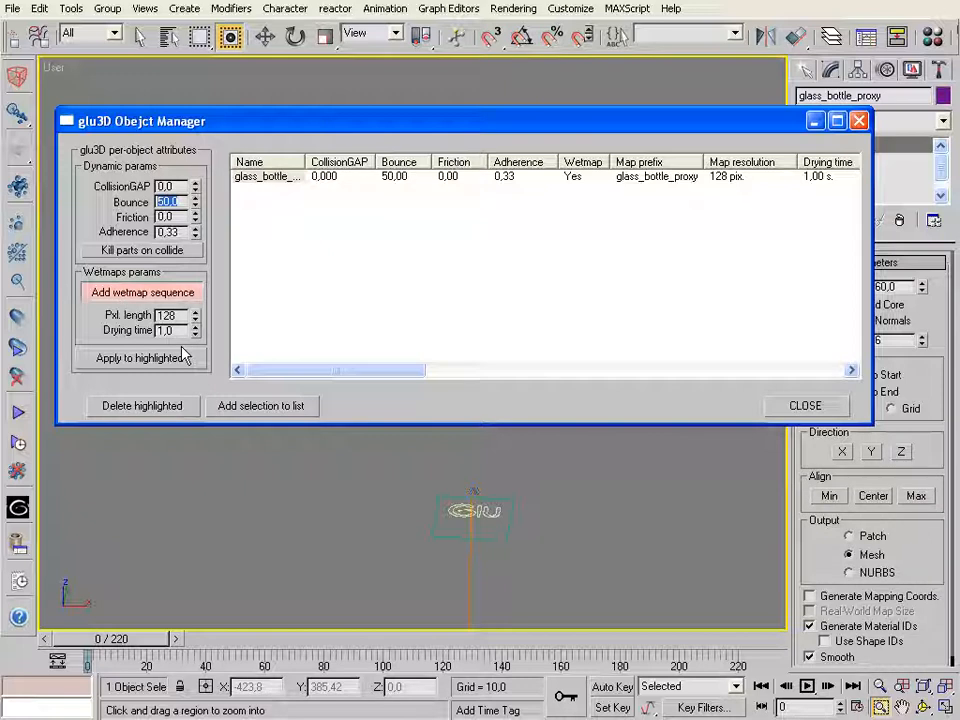
type("0")
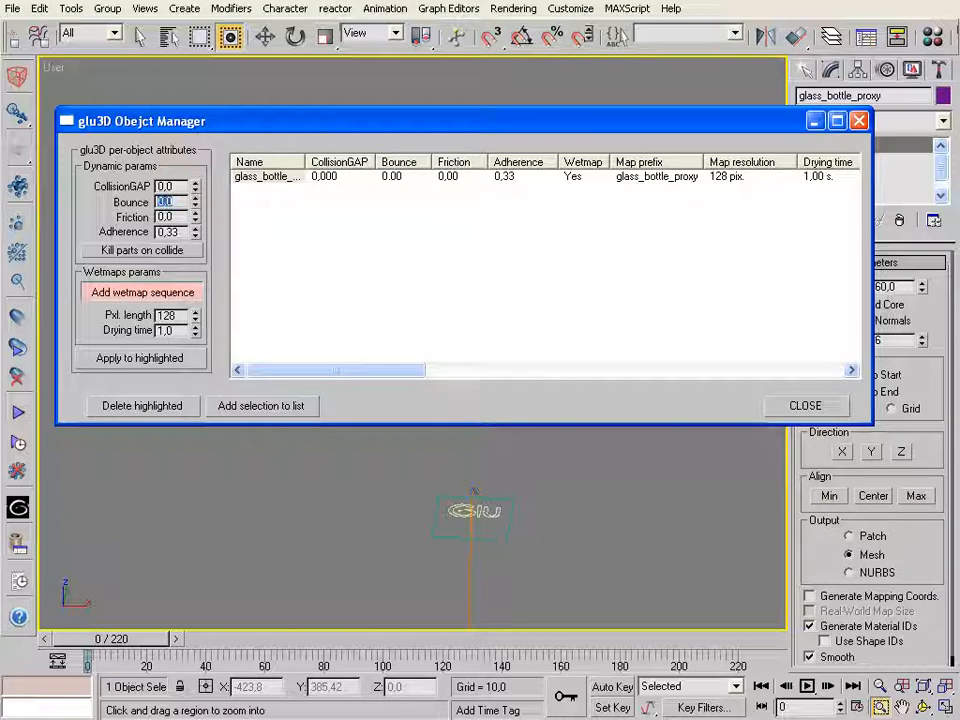
Set the bottle proxy's Adherence to 0 and close the Object Manager
left_click_drag(182, 232, 133, 232)
type("0")
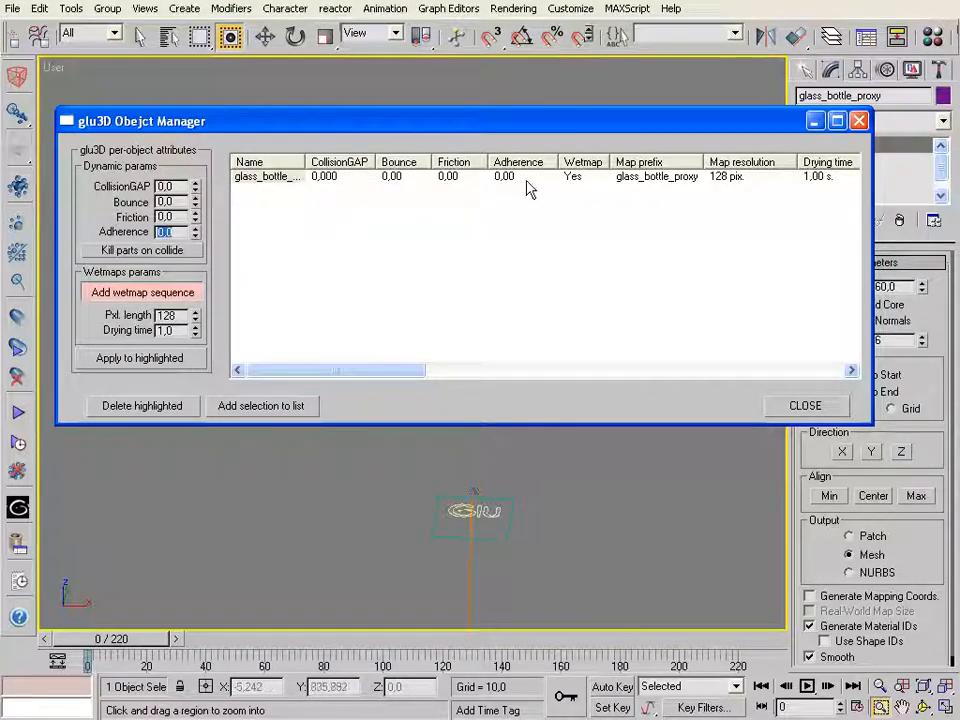
left_click_drag(190, 125, 176, 362)
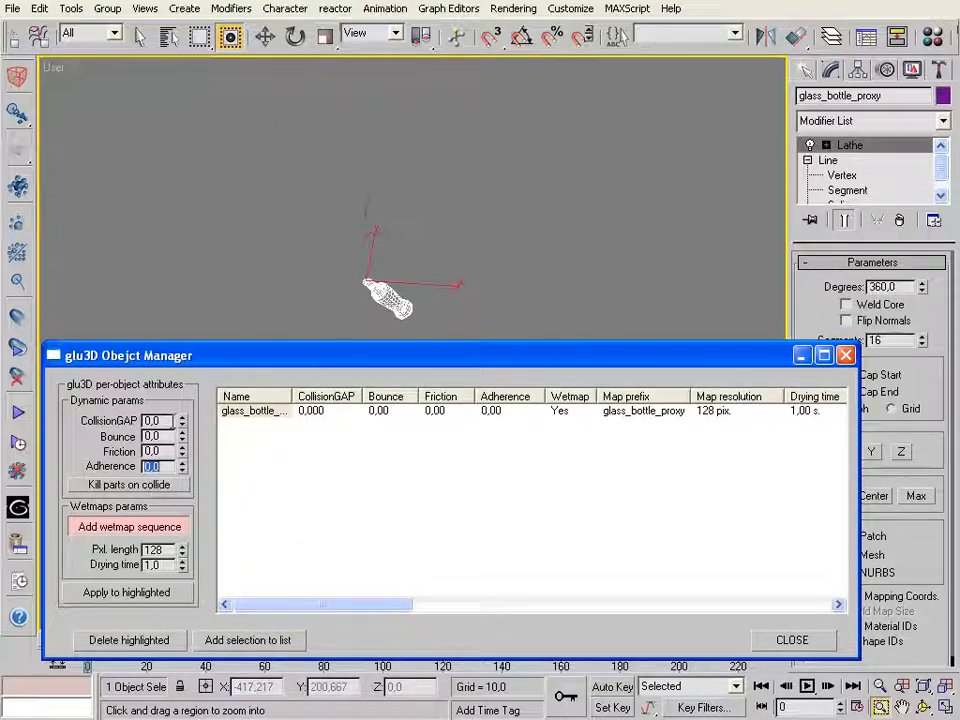
left_click(792, 641)
Select the glu3D particle source above the Glu logo and set its Thickness to 2.5
left_click_drag(355, 266, 428, 362)
key("ctrl+r")
left_click_drag(359, 327, 331, 291)
key("ctrl+p")
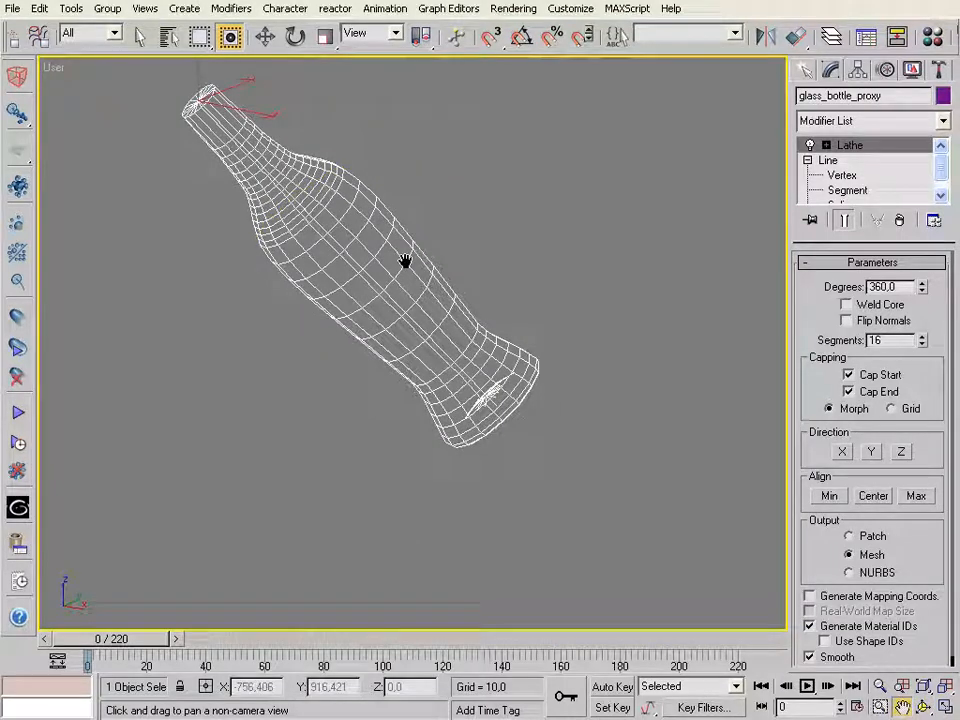
left_click_drag(405, 262, 401, 347)
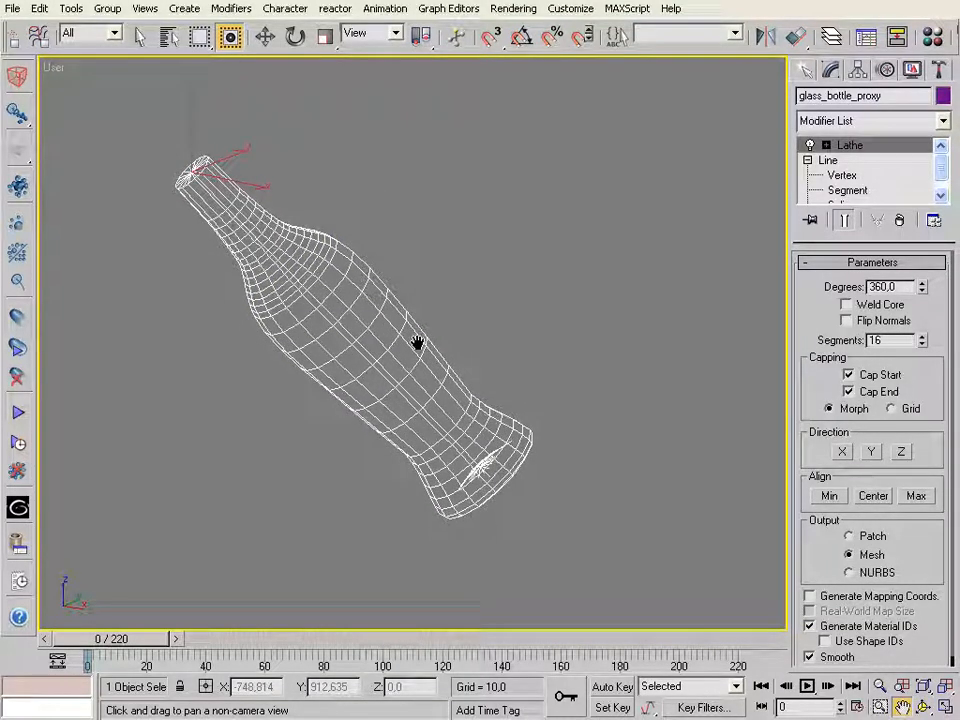
left_click(879, 686)
left_click_drag(480, 345, 484, 486)
left_click(265, 37)
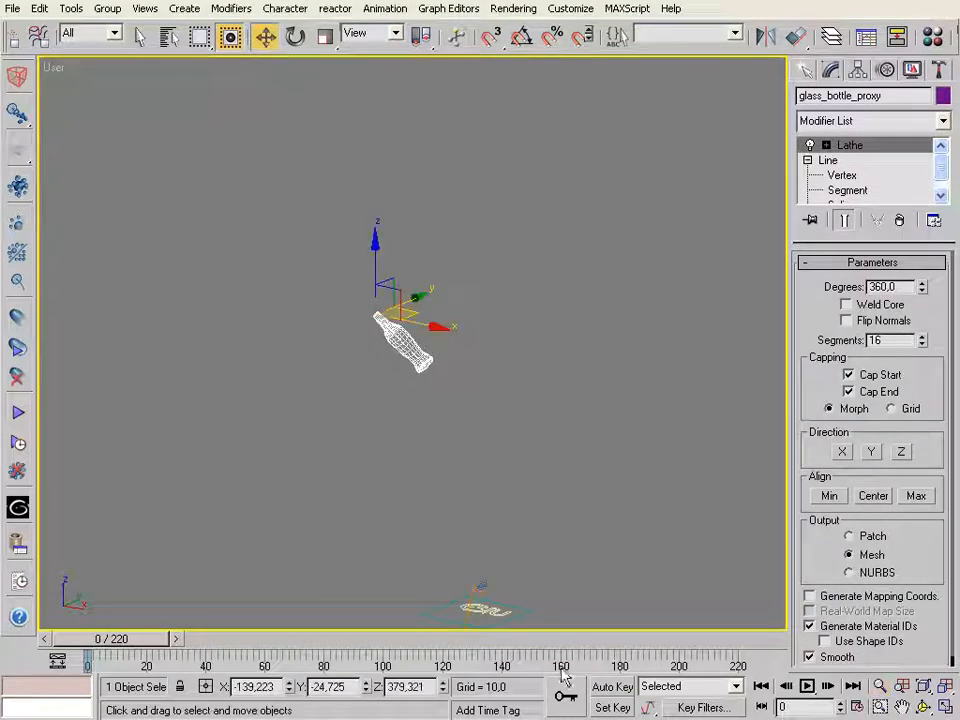
left_click(483, 605)
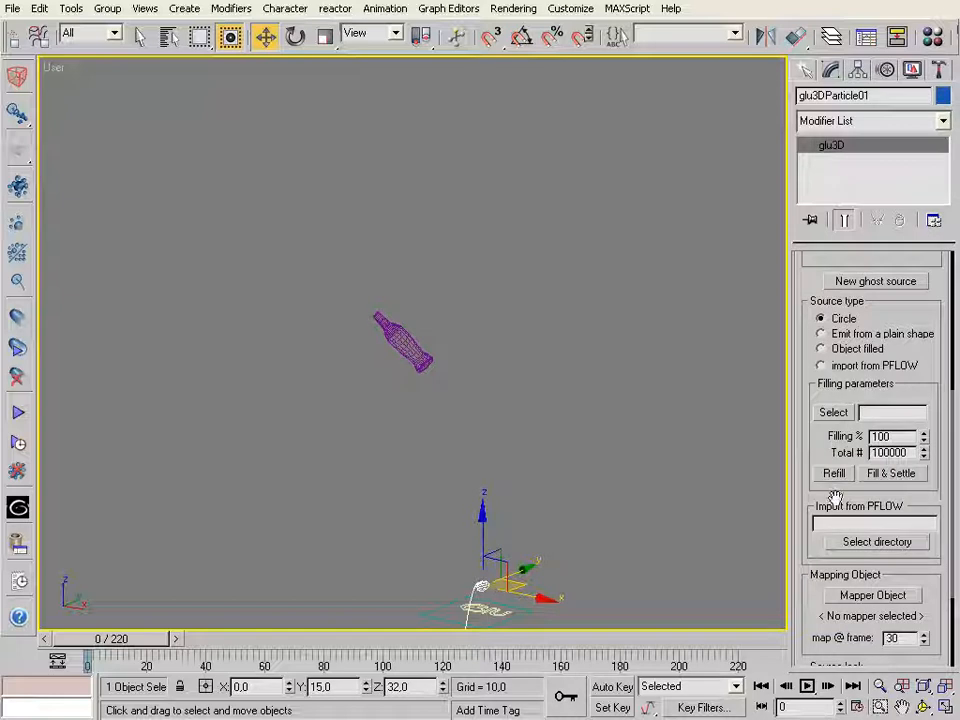
left_click_drag(801, 283, 805, 560)
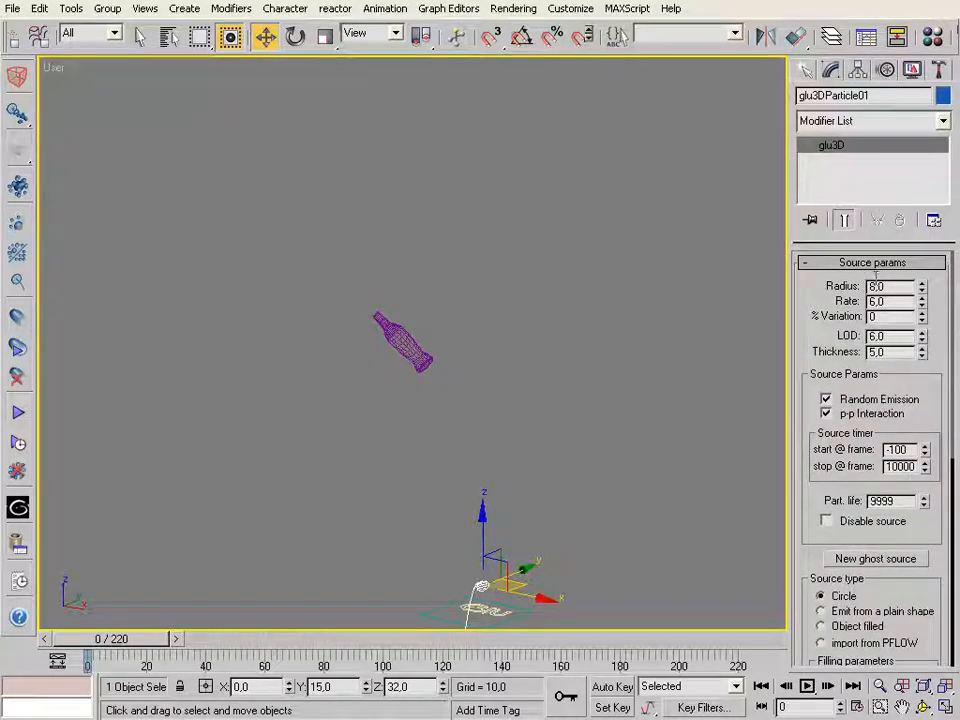
double_click(896, 353)
type("2,5")
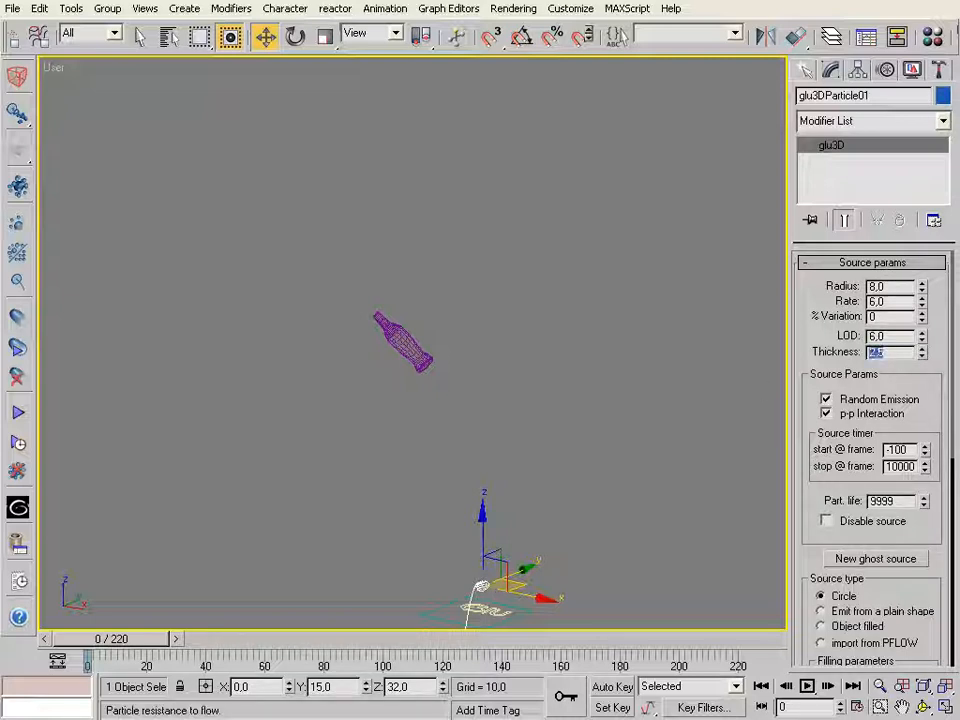
Fill the bottle with particles by changing the source type to Object filled with glass_bottle_proxy as the emitting object
double_click(889, 335)
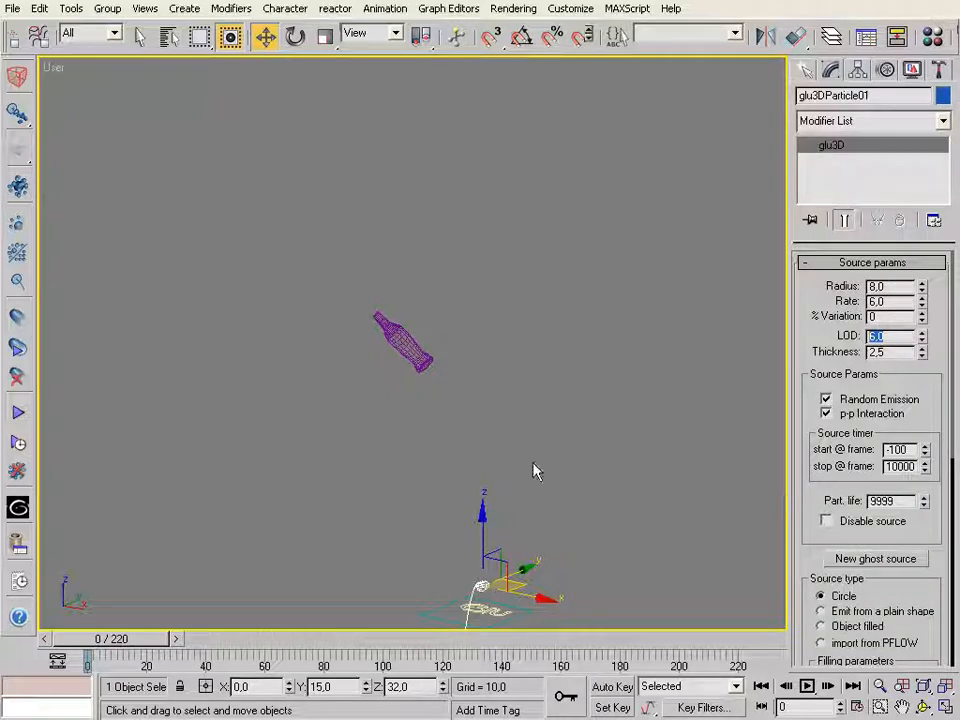
left_click_drag(823, 564, 770, 271)
left_click_drag(812, 319, 798, 296)
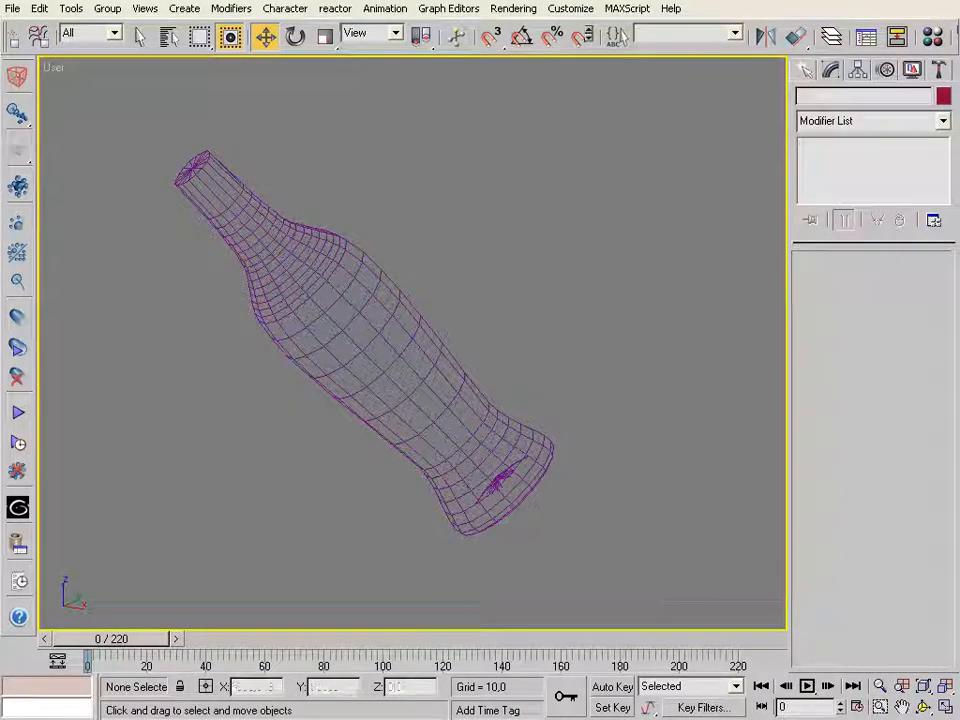
Reselect the circular particle source above the Glu logo and set its LOD to 7
left_click(945, 687)
left_click(881, 707)
left_click_drag(403, 476, 543, 575)
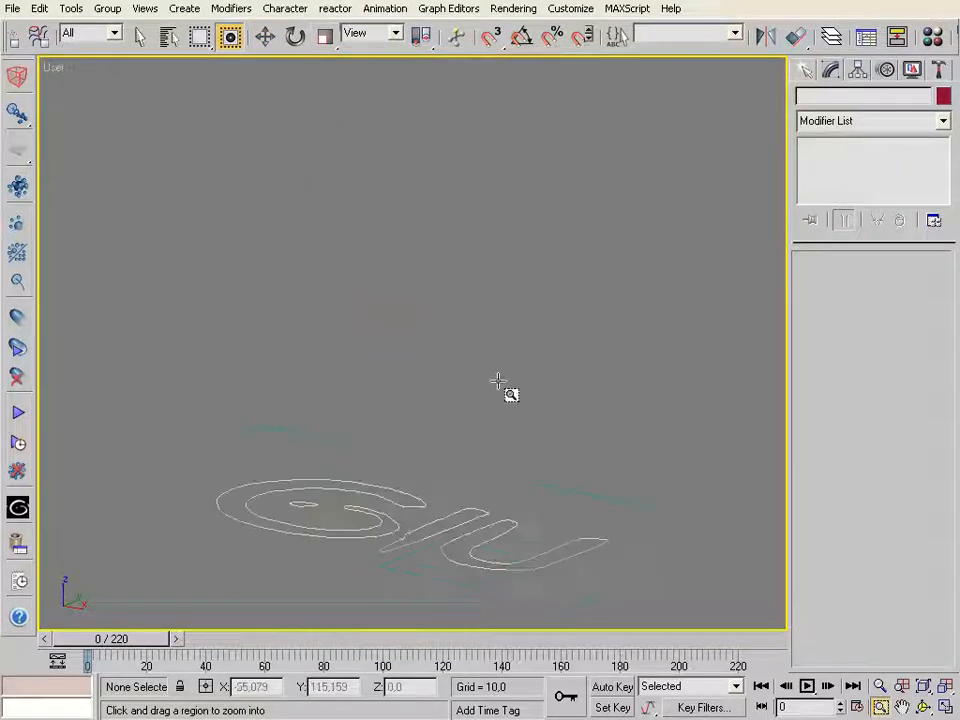
left_click(265, 37)
left_click(390, 310)
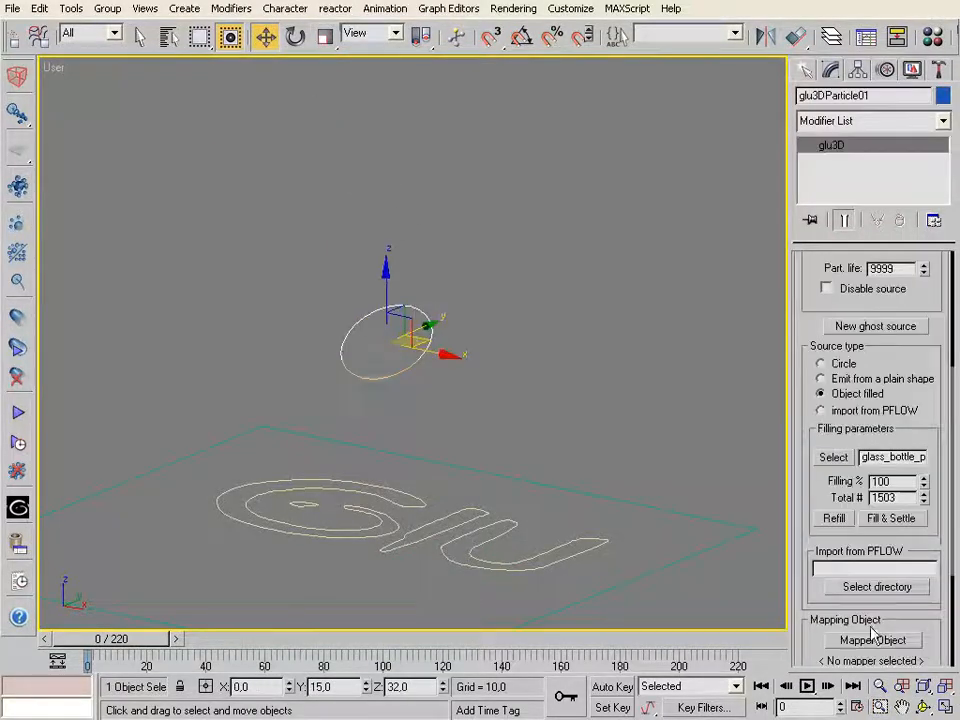
scroll(490, 580, "down", 3)
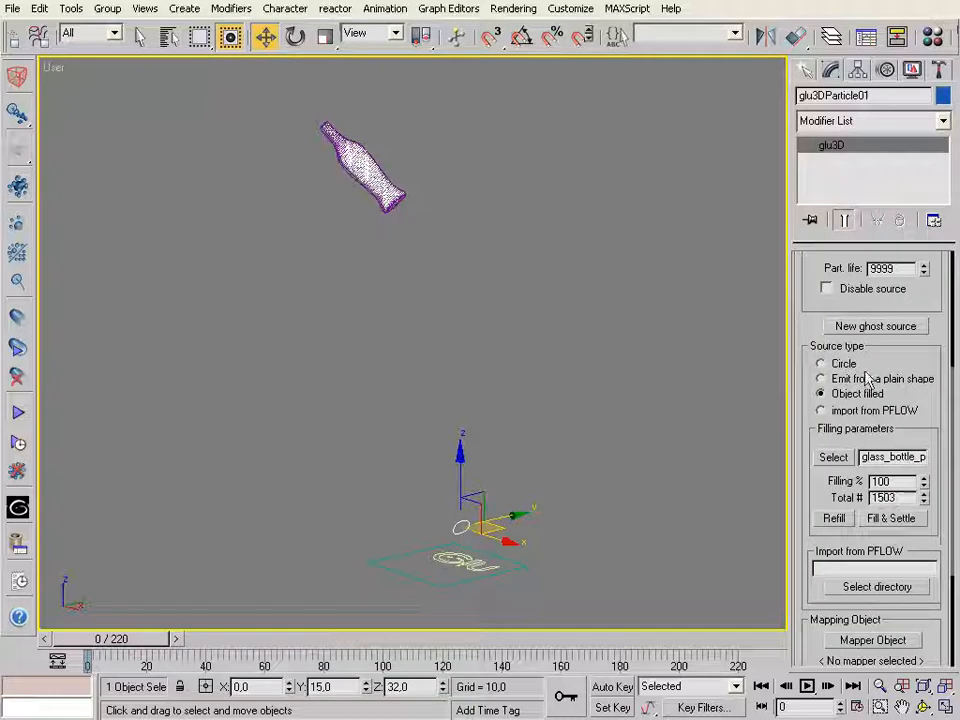
left_click_drag(812, 308, 797, 221)
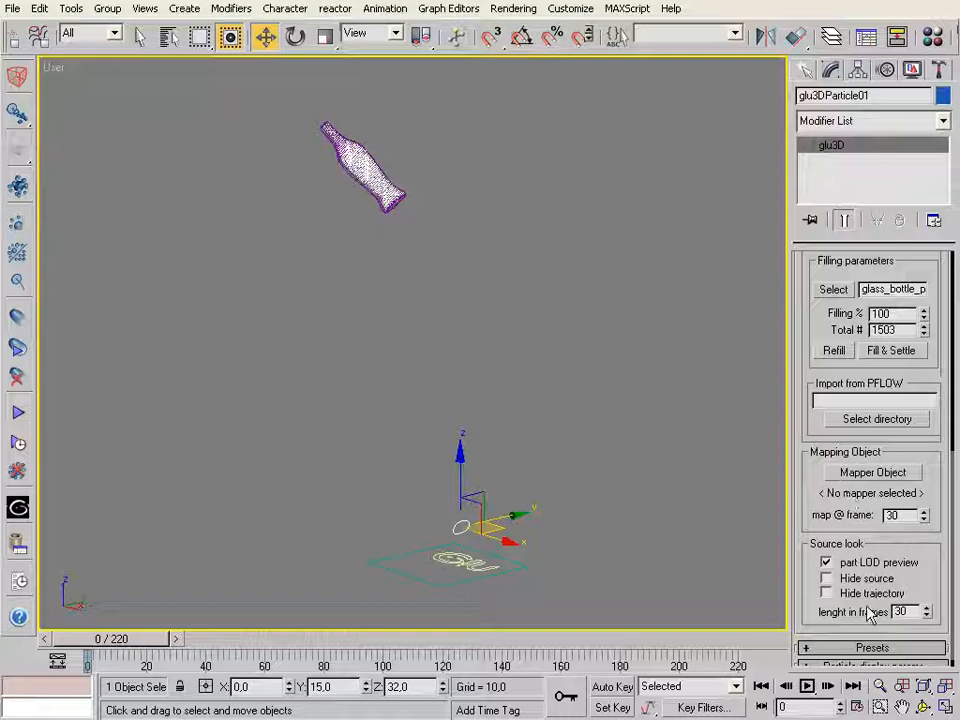
left_click_drag(811, 281, 845, 592)
scroll(803, 306, "up", 3)
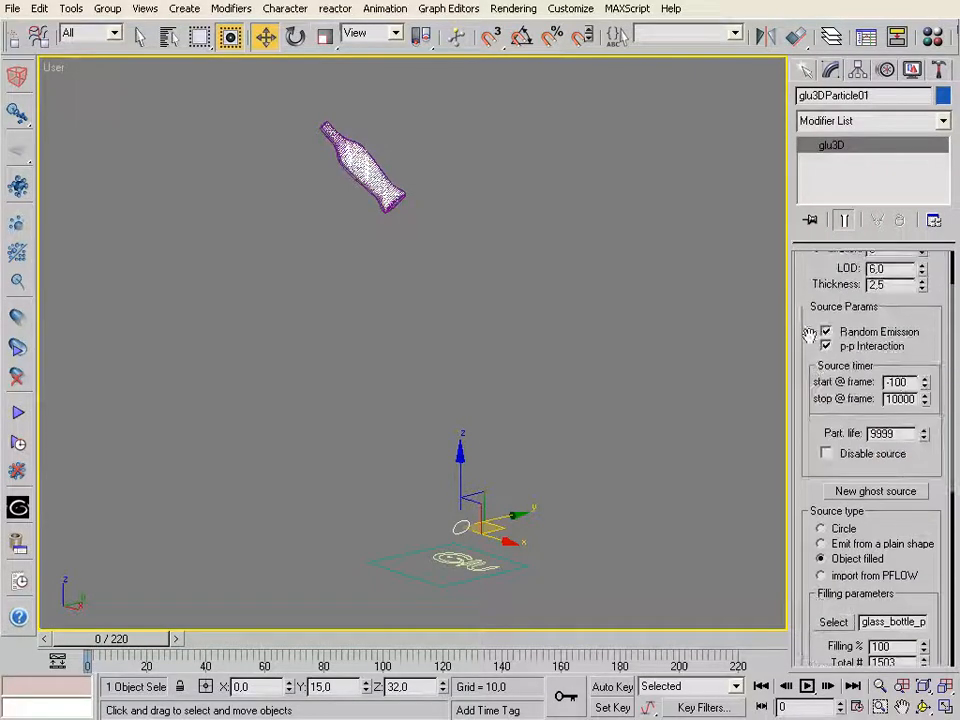
double_click(887, 336)
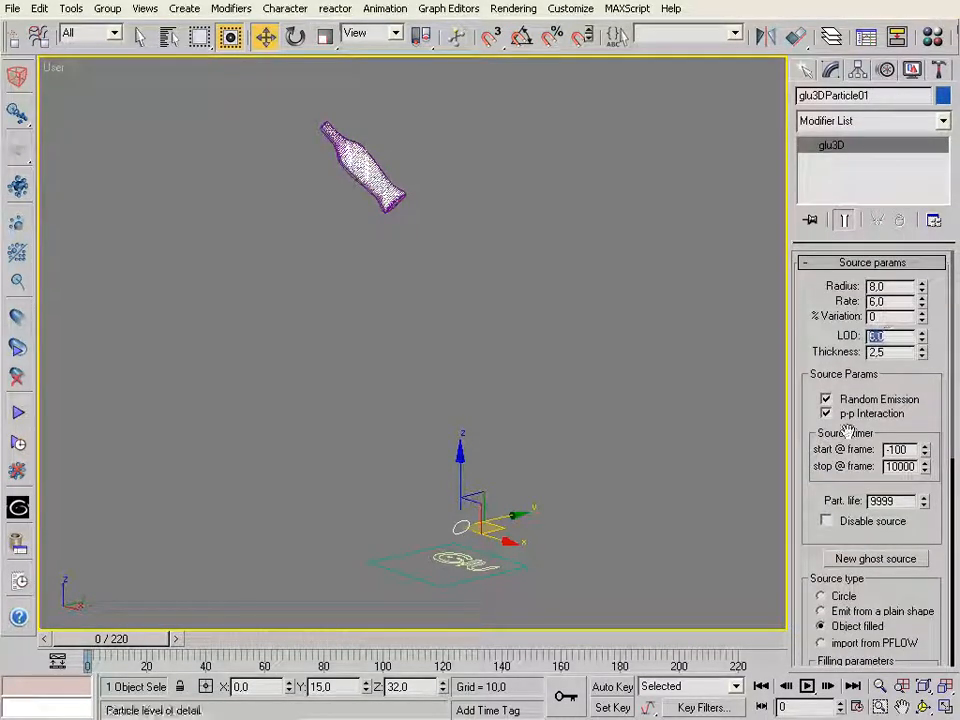
type("7")
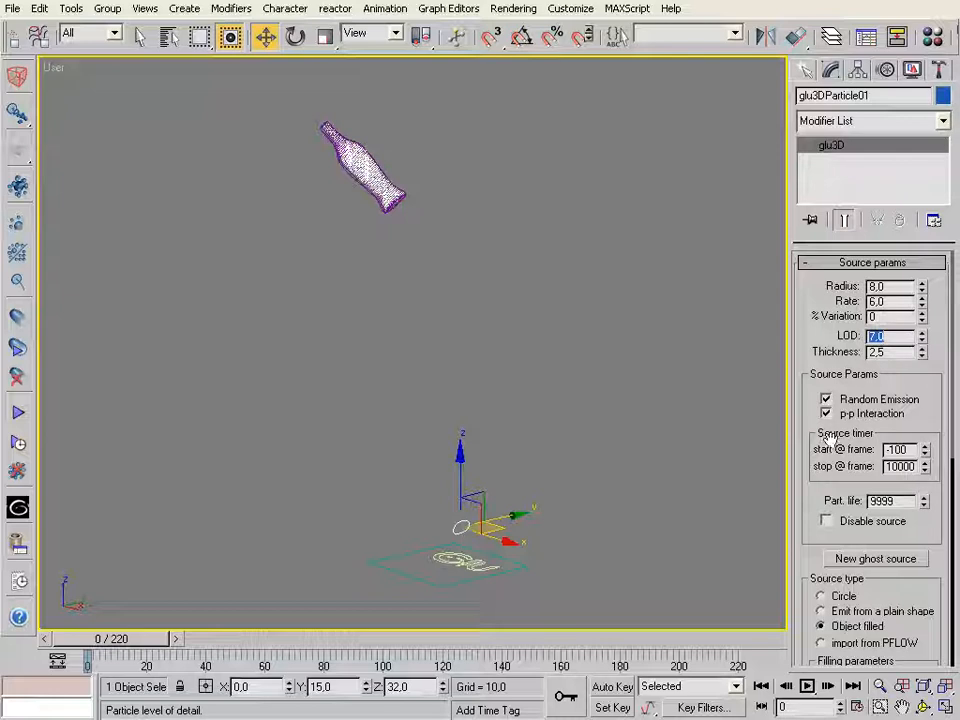
Refill the bottle by switching the source type to Circle and back to Object filled, choosing glass_bottle_proxy as emitter
left_click_drag(806, 553, 786, 364)
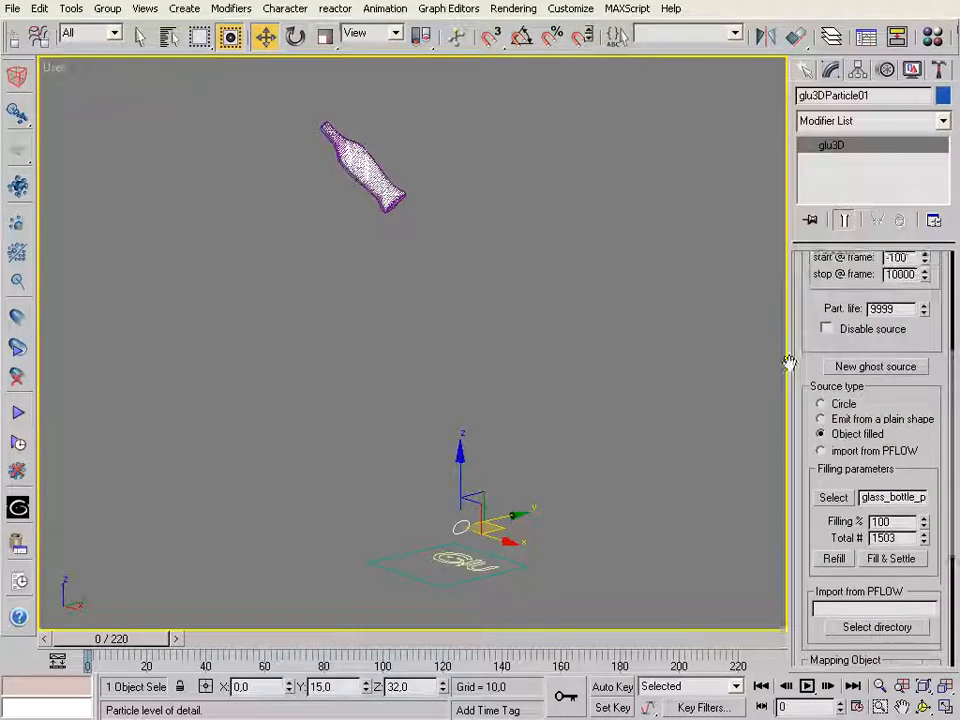
left_click(822, 403)
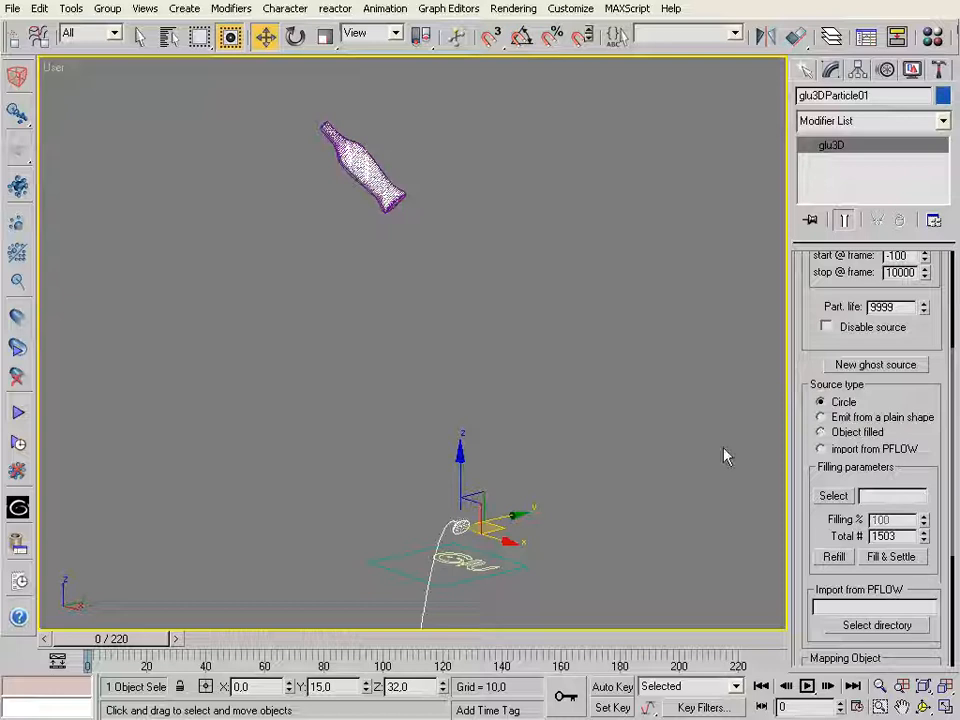
left_click(820, 432)
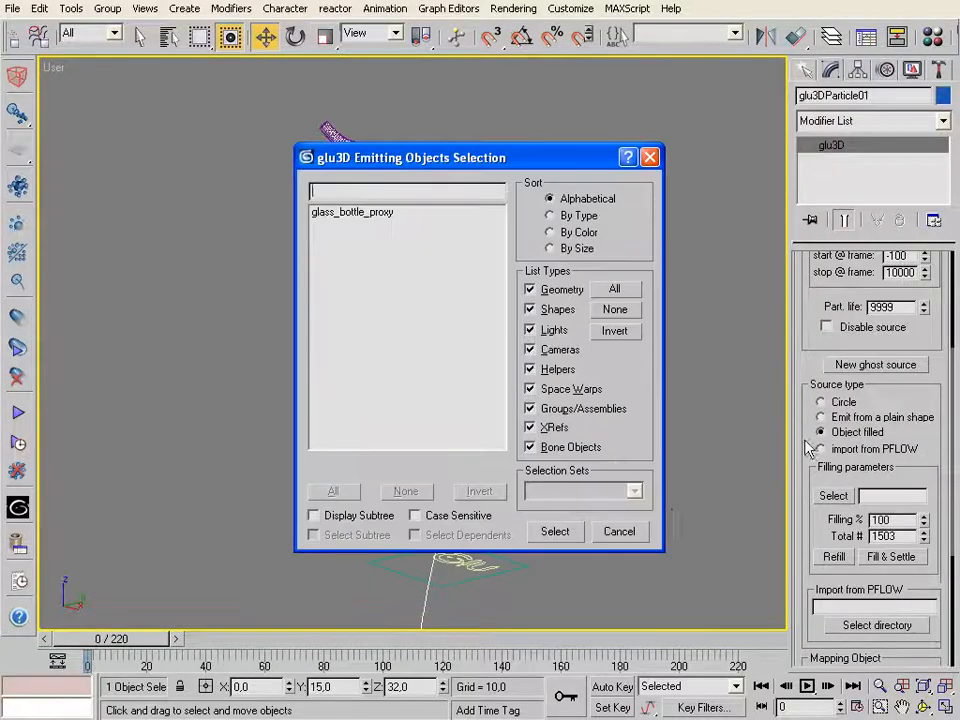
left_click(351, 214)
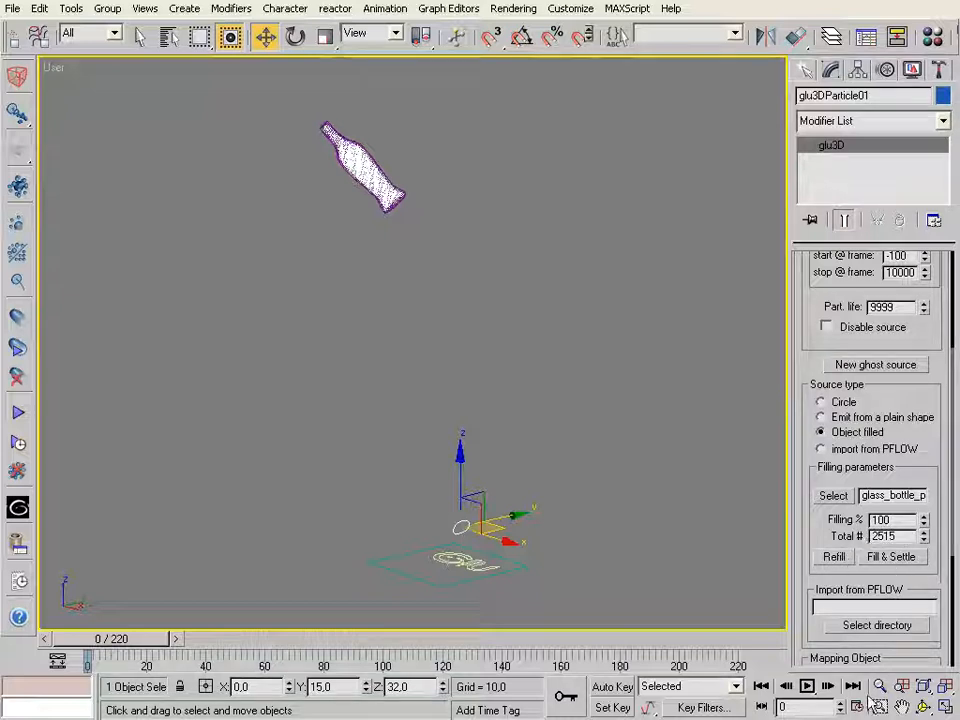
Run the glu3D dynamic solver at frame 0 to settle the particles in the bottle, stopping it after about 15 solved frames
key("ctrl+w")
left_click_drag(300, 101, 414, 227)
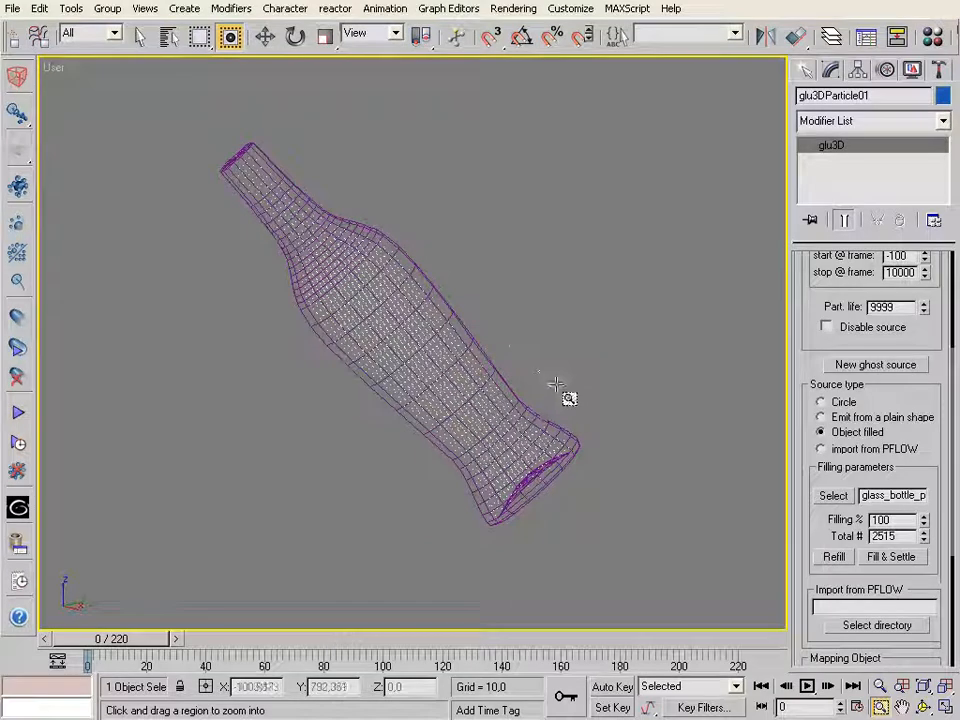
left_click(879, 686)
left_click_drag(458, 330, 484, 332)
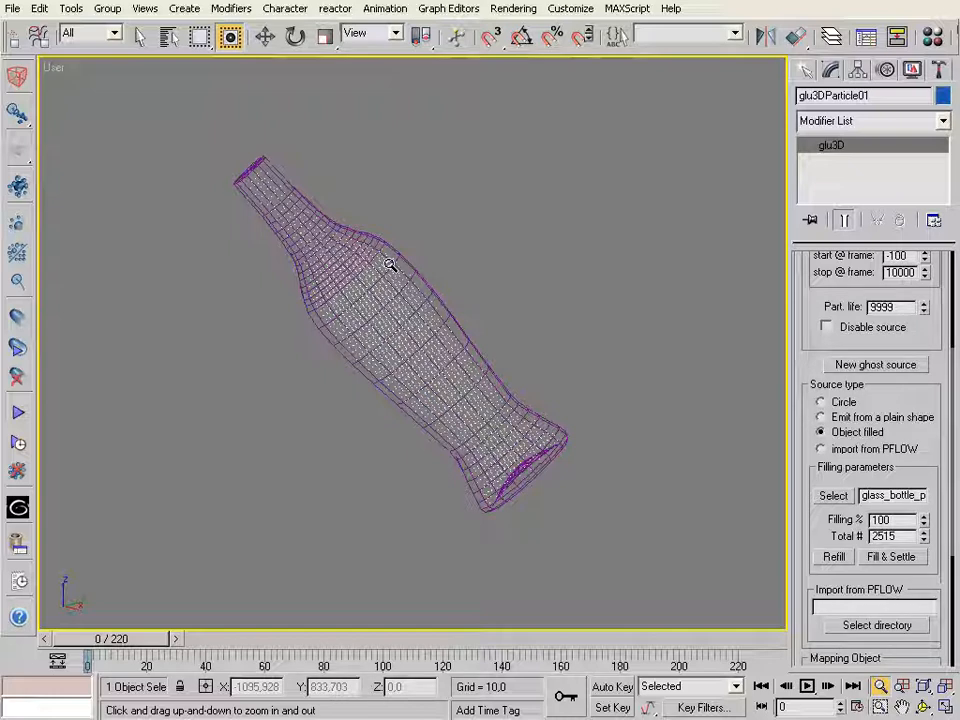
left_click(18, 446)
left_click_drag(729, 505, 654, 132)
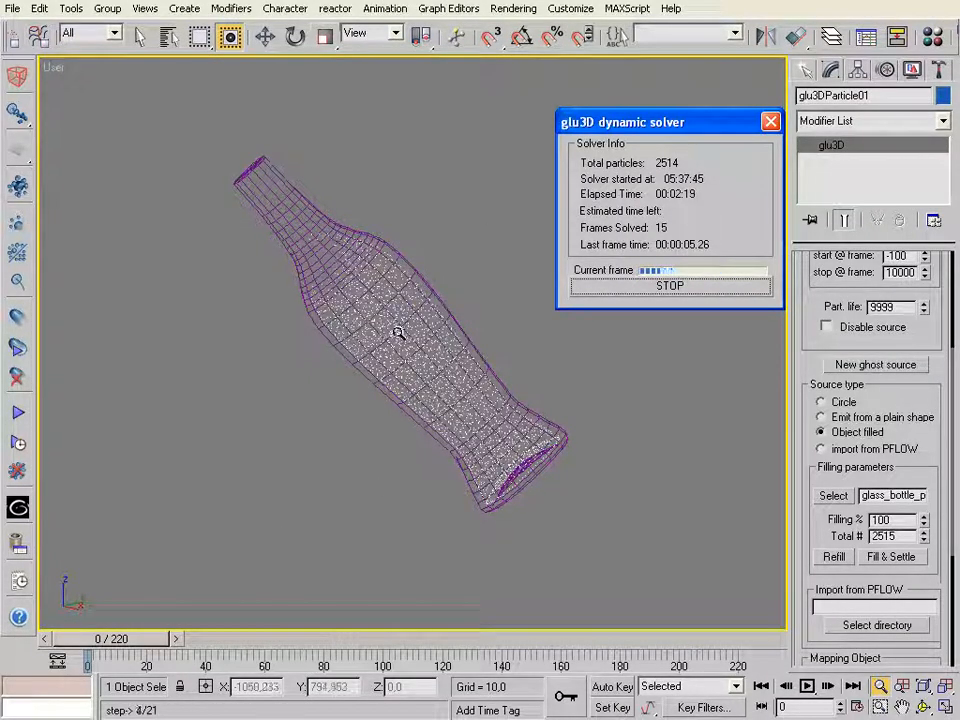
left_click(676, 287)
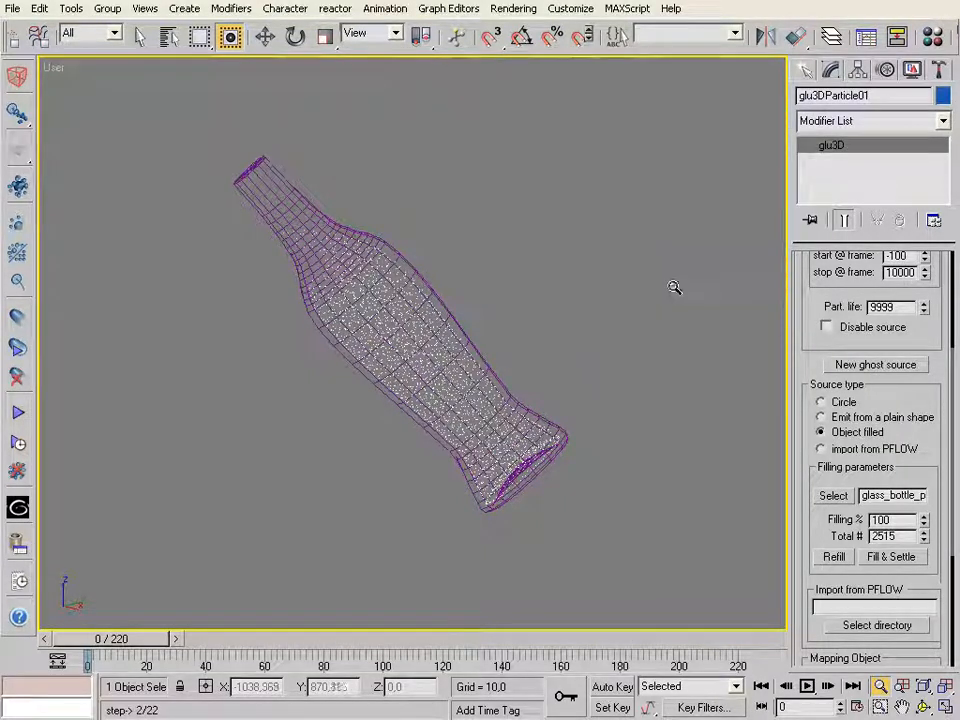
Examine the settled particles and the whole scene in the front view and in a rotated 3D view
left_click_drag(508, 360, 527, 504)
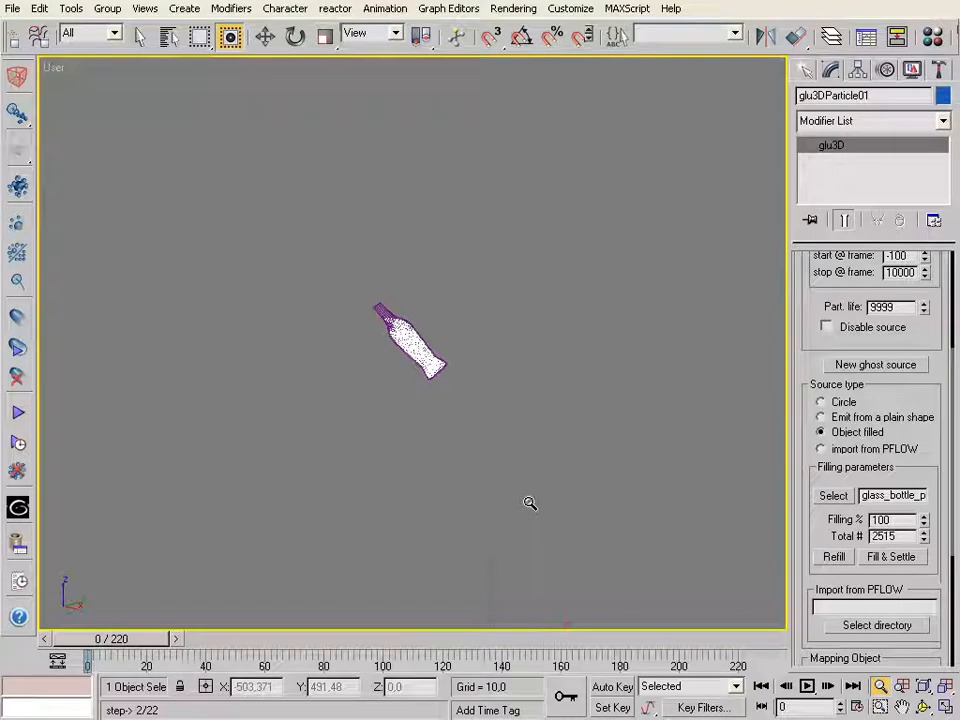
key("ctrl+p")
left_click_drag(556, 464, 457, 309)
key("f")
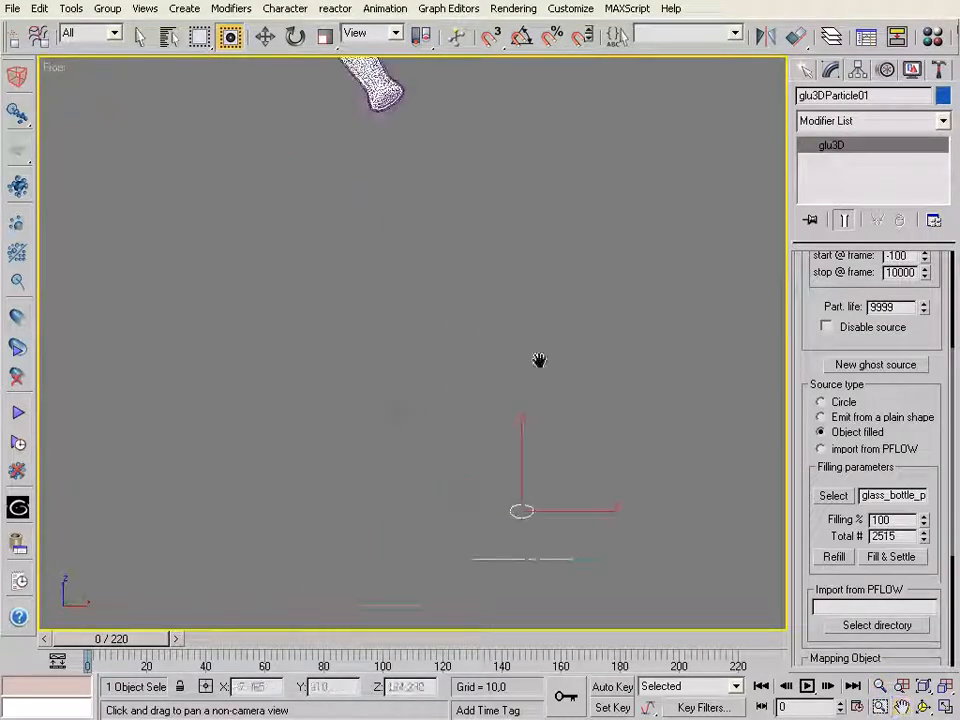
left_click(944, 687)
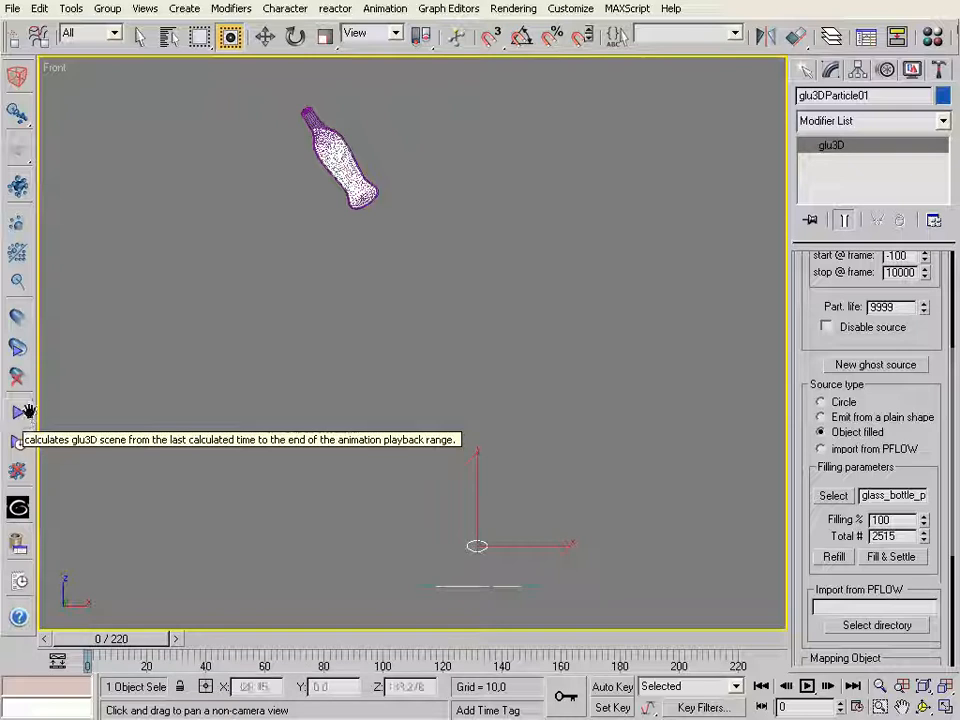
left_click_drag(801, 287, 804, 453)
left_click(266, 40)
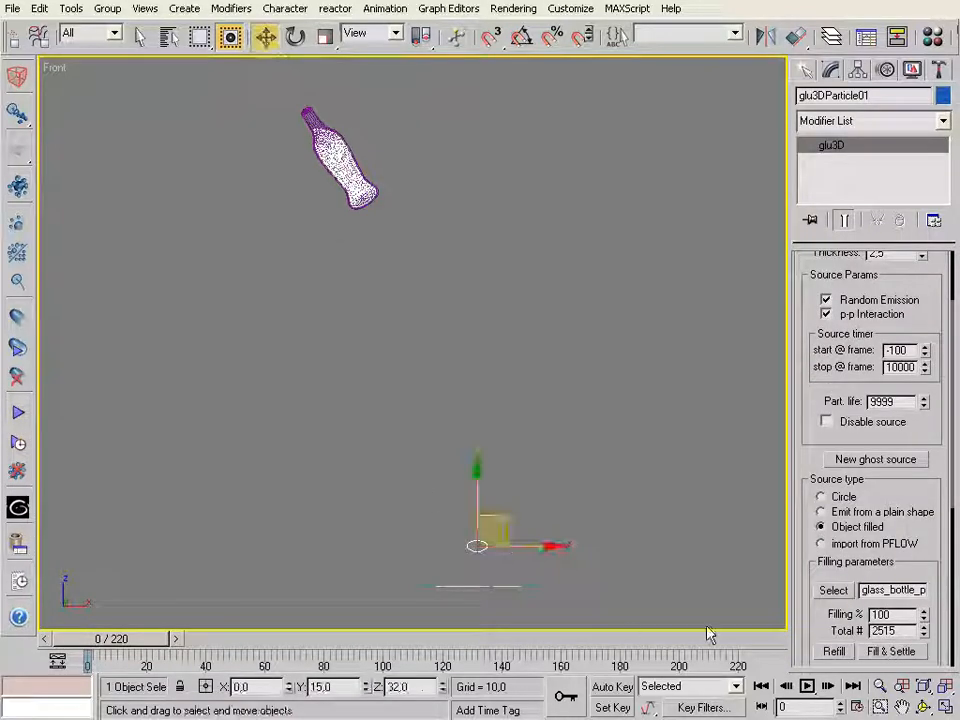
left_click(922, 707)
left_click_drag(349, 247, 270, 111)
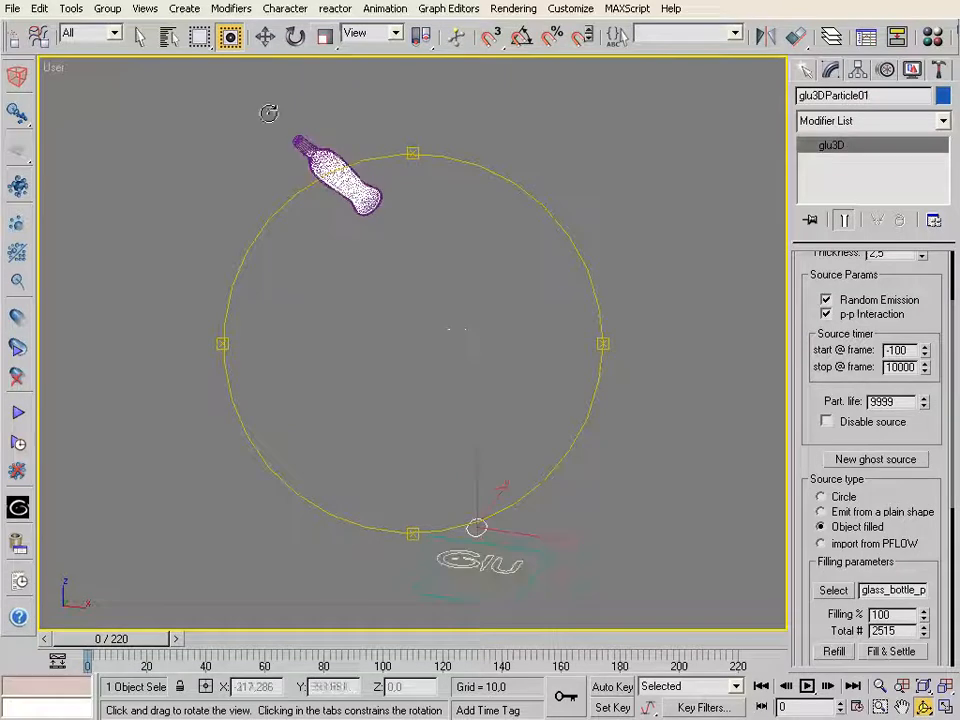
Select the main glu3D object (Glu logo) and calculate the fluid simulation to the end of the playback range
left_click(266, 37)
left_click(470, 565)
left_click_drag(810, 324, 807, 553)
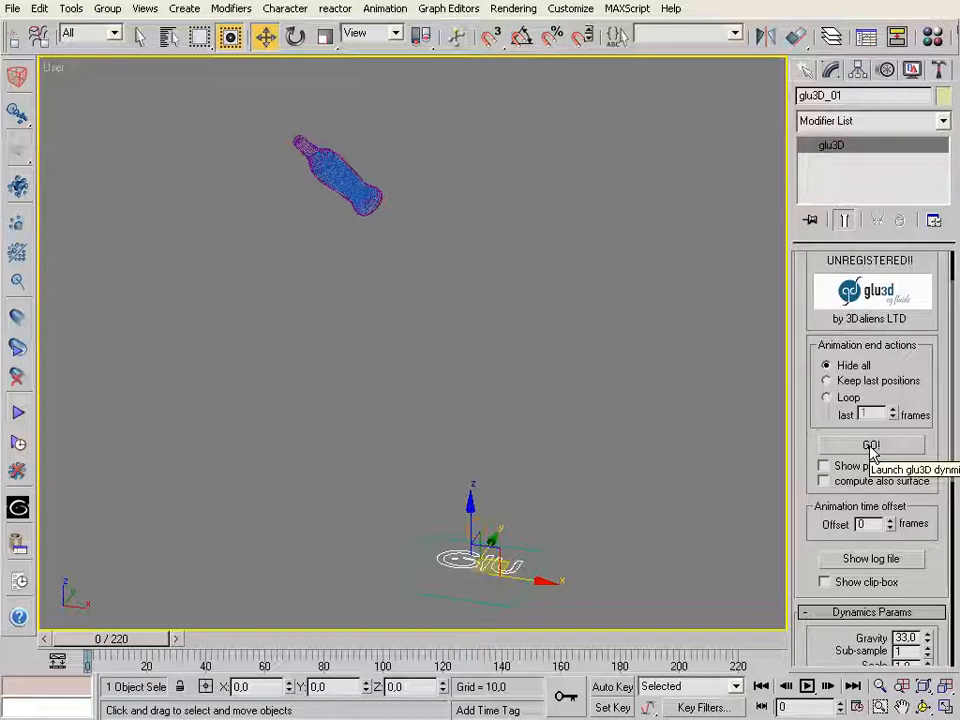
left_click(18, 416)
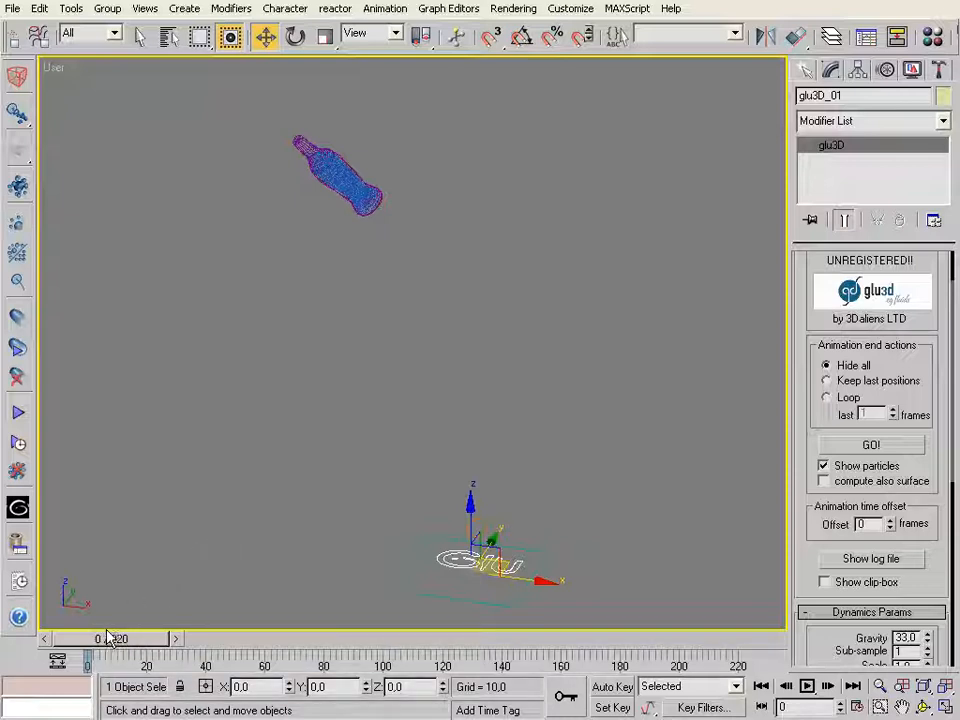
Scrub through the solved frames with the particle source selected to examine how the fluid behaves in the bottle
mouse_move(83, 650)
left_mouse_down()
mouse_move(188, 652)
mouse_move(83, 640)
left_mouse_up()
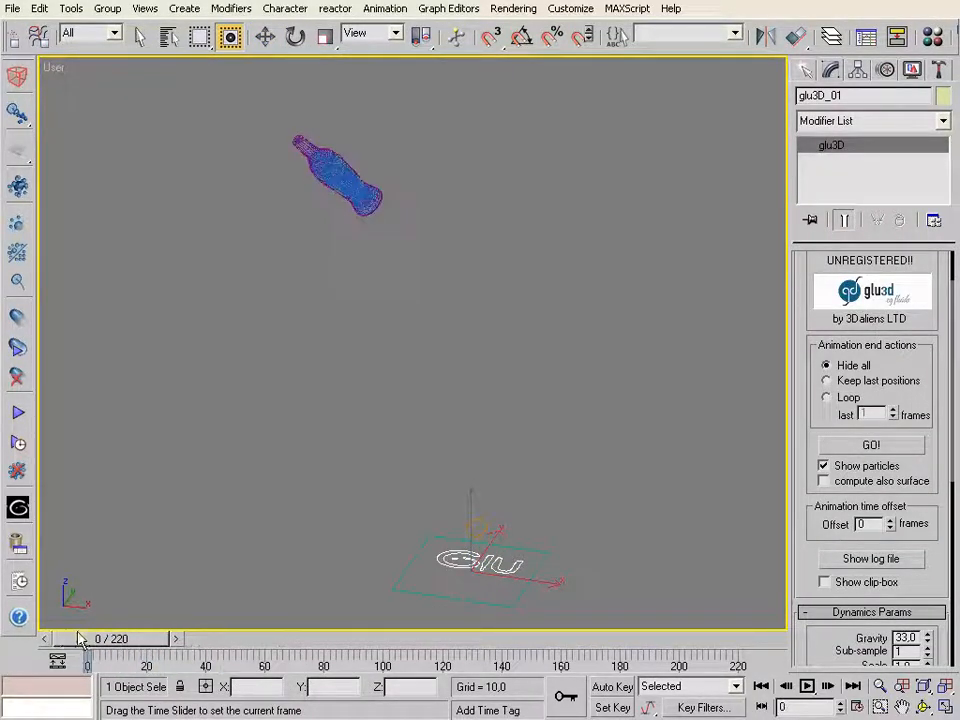
key("w")
left_click(480, 525)
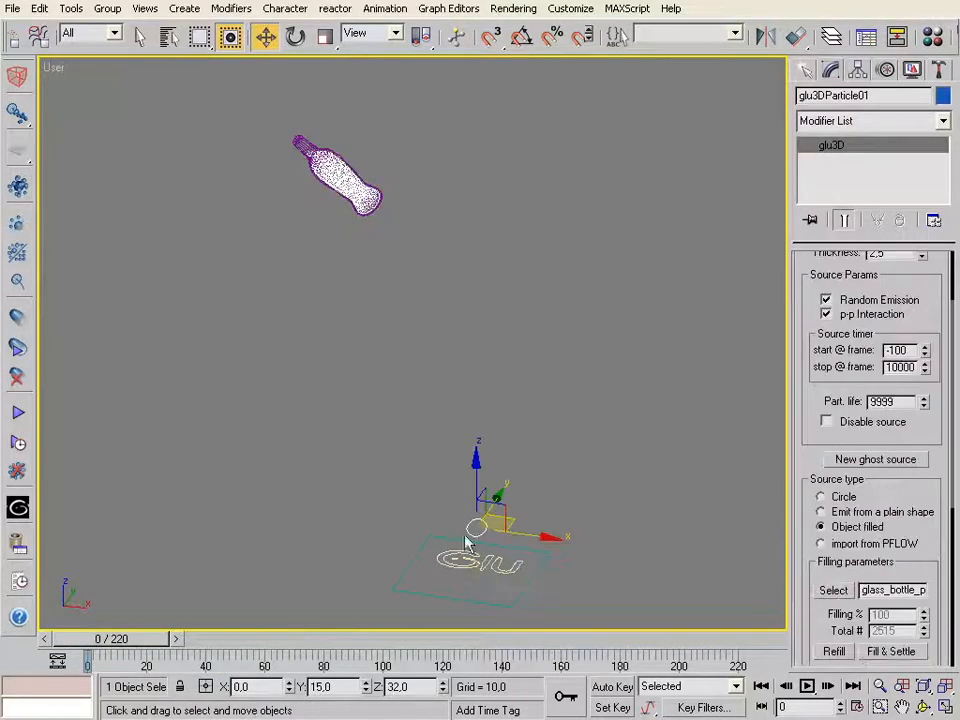
mouse_move(146, 645)
left_mouse_down()
mouse_move(240, 645)
mouse_move(146, 630)
left_mouse_up()
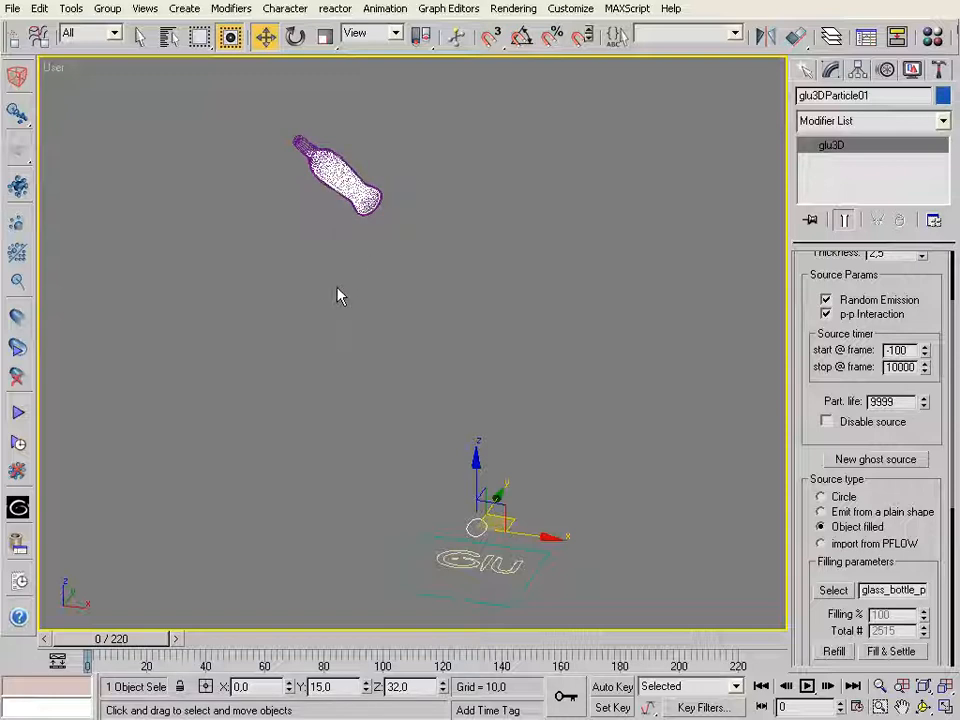
mouse_move(120, 648)
left_mouse_down()
mouse_move(170, 648)
mouse_move(120, 645)
left_mouse_up()
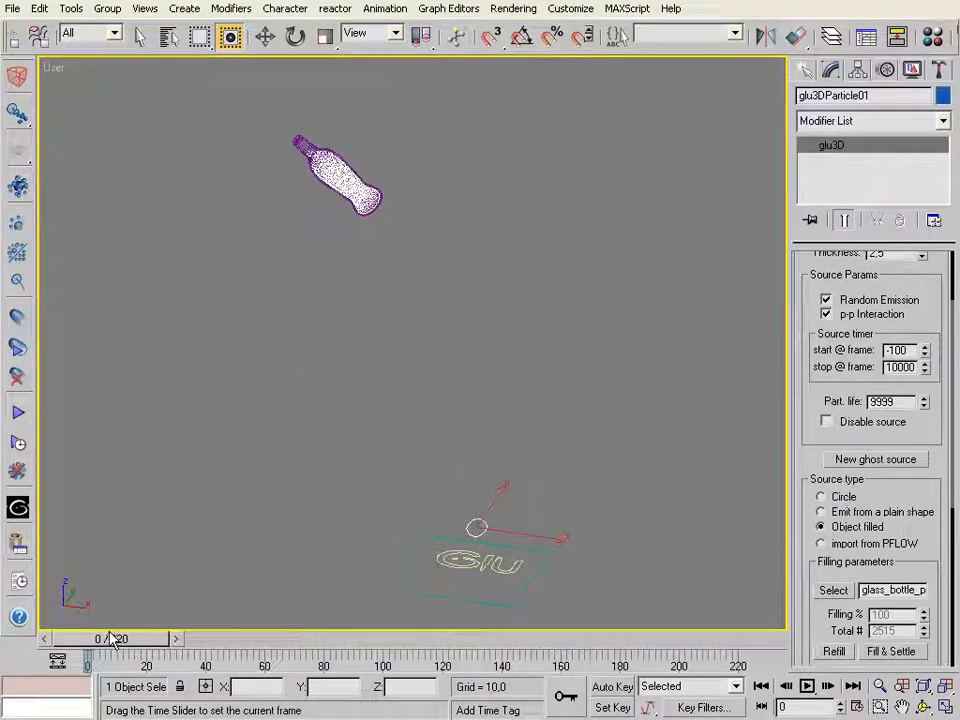
key("w")
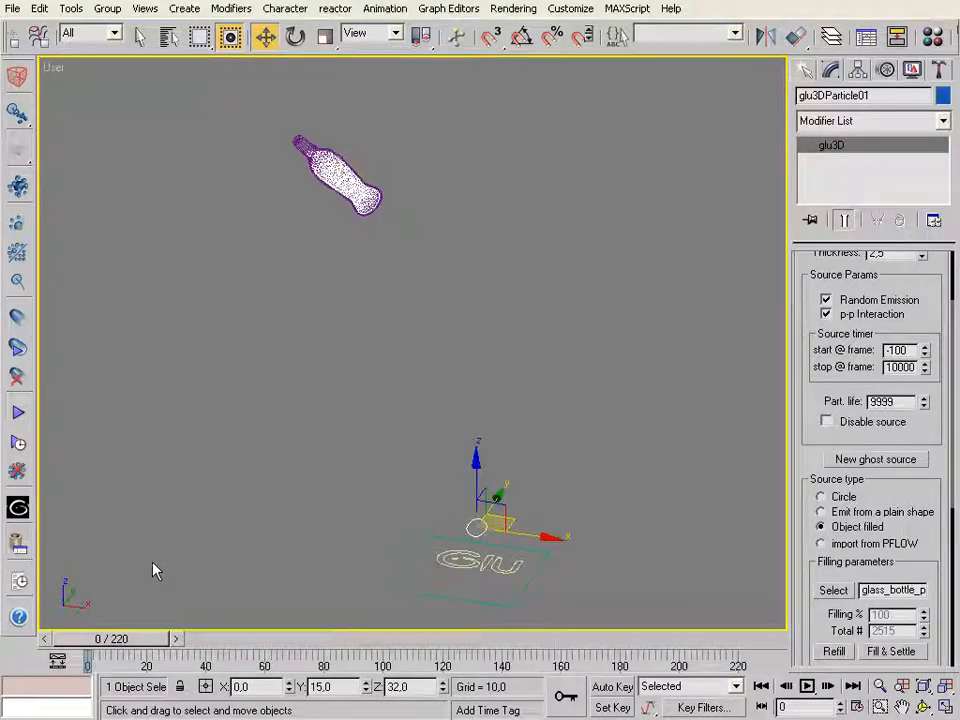
In the glu3D Object Manager, set the bottle proxy's CollisionGAP to 0.2 and Bounce to 50
left_click(18, 546)
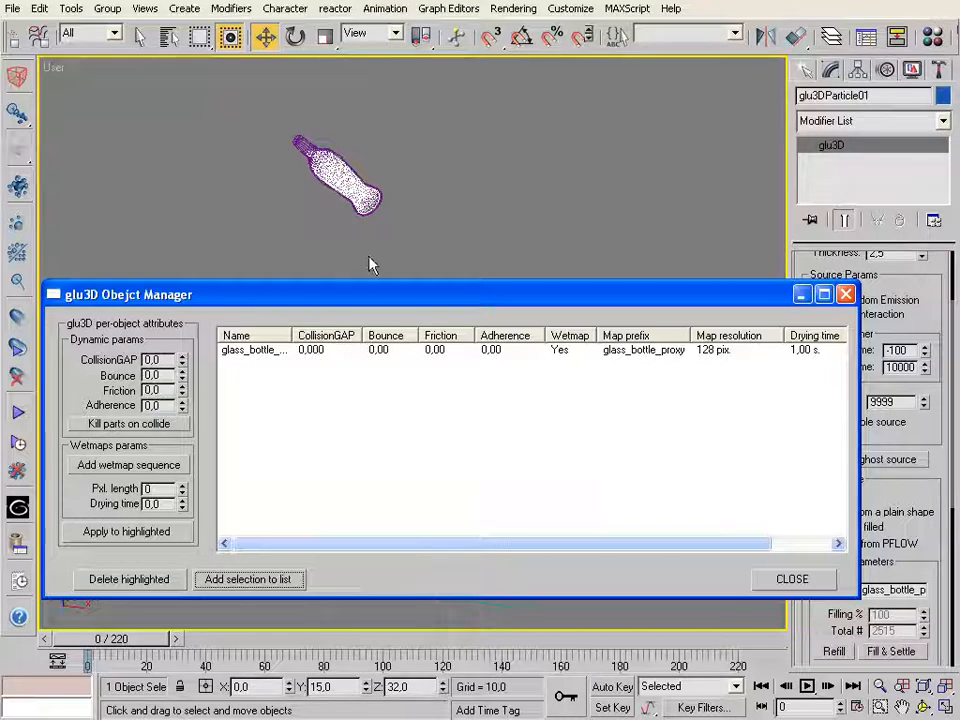
double_click(152, 375)
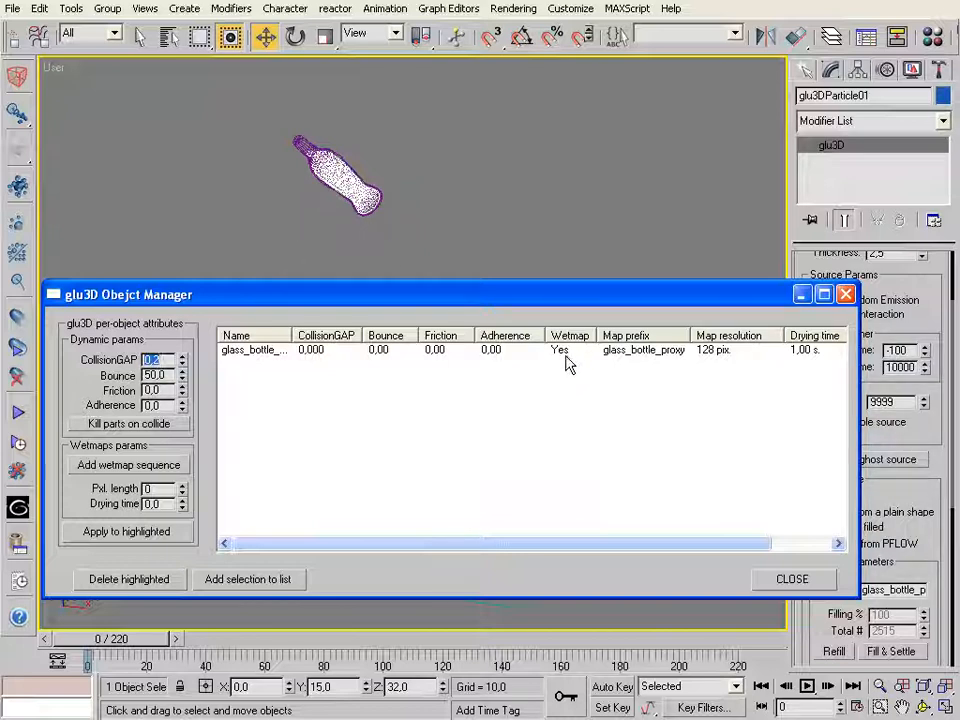
left_click(246, 351)
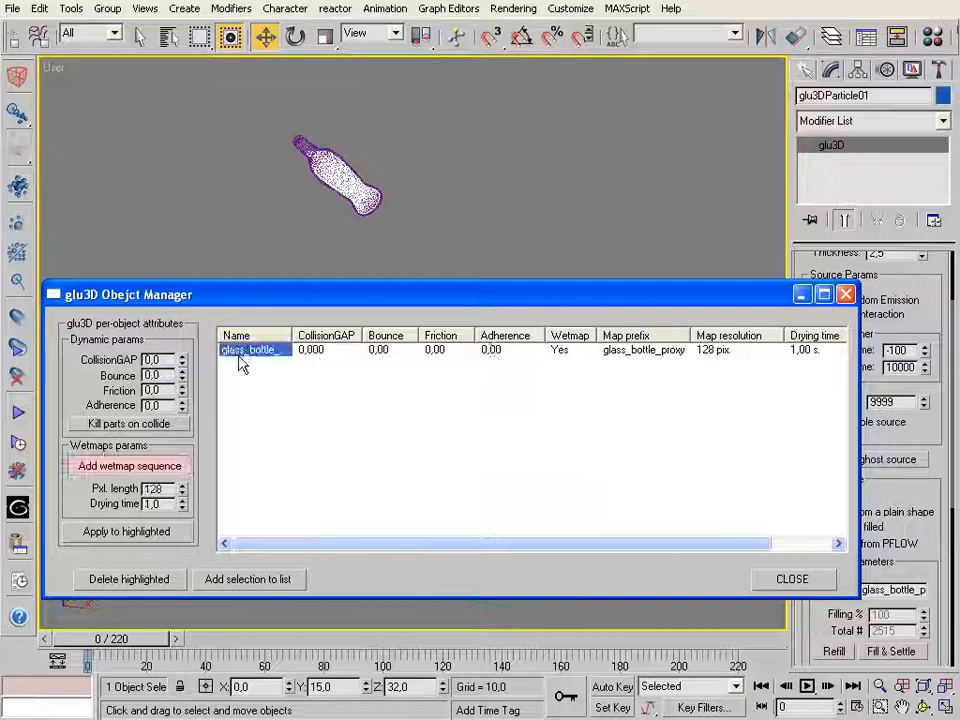
left_click_drag(166, 359, 114, 360)
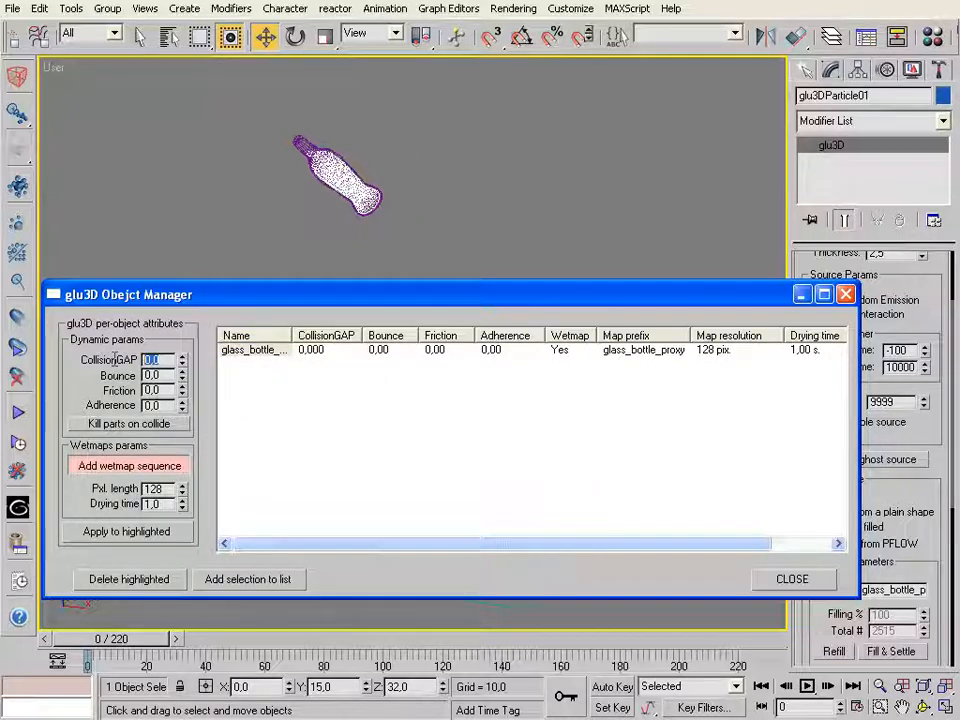
left_click(167, 362)
double_click(161, 360)
left_click_drag(167, 375, 138, 382)
type("50")
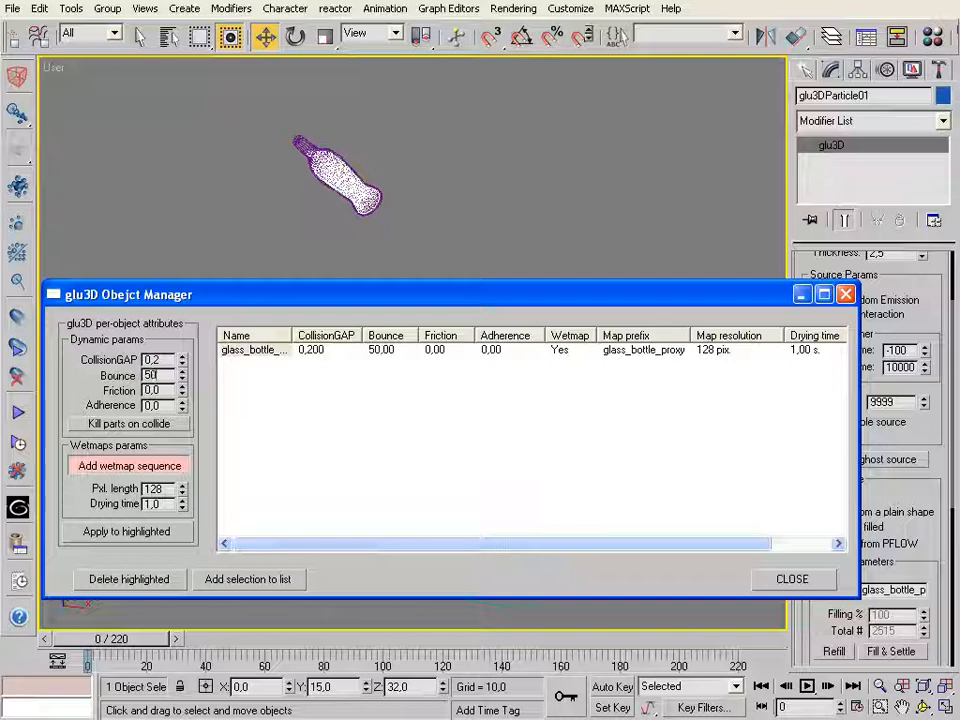
key("Return")
left_click(781, 580)
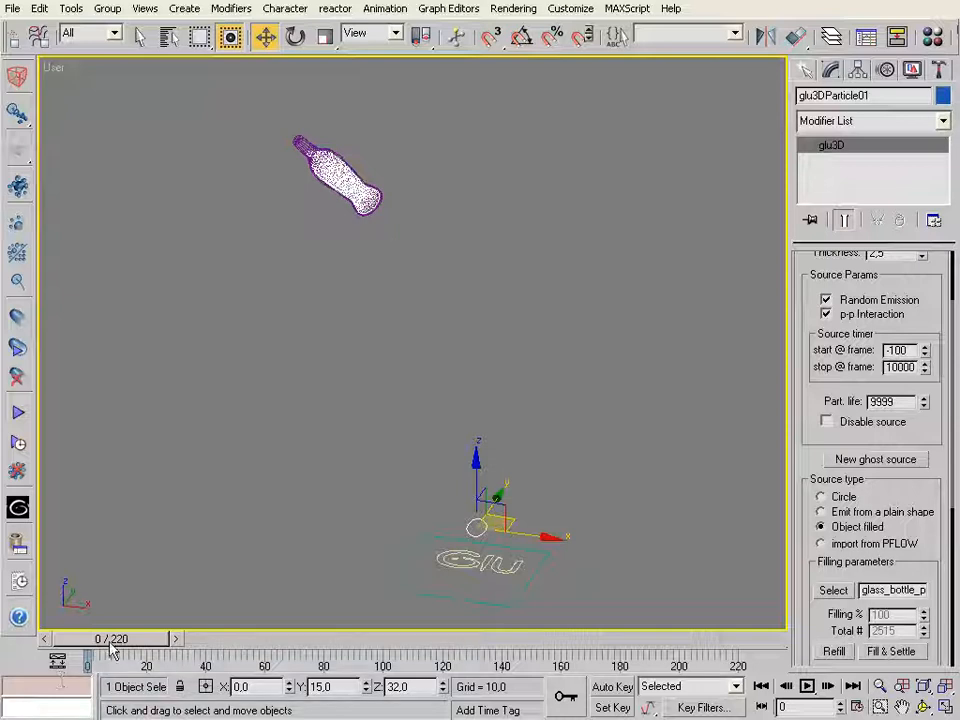
Set the main glu3D object (Glu logo) to keep results until frame 0 and flush the particle cache beyond it
mouse_move(115, 648)
left_mouse_down()
mouse_move(142, 642)
mouse_move(112, 642)
left_mouse_up()
mouse_move(803, 355)
left_mouse_down()
mouse_move(803, 456)
mouse_move(803, 378)
left_mouse_up()
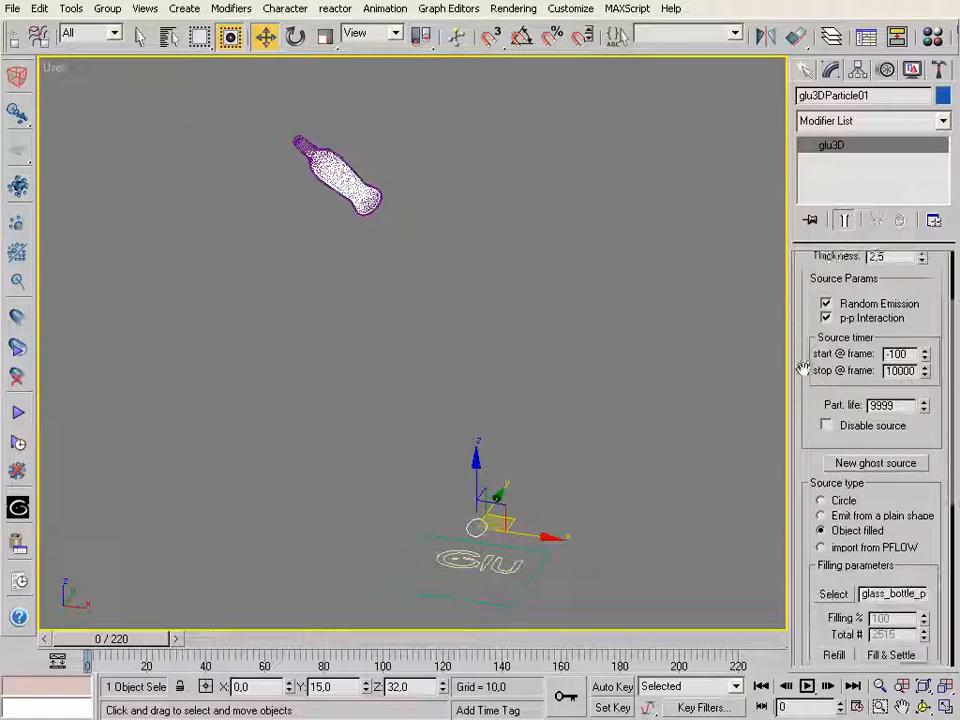
left_click(441, 573)
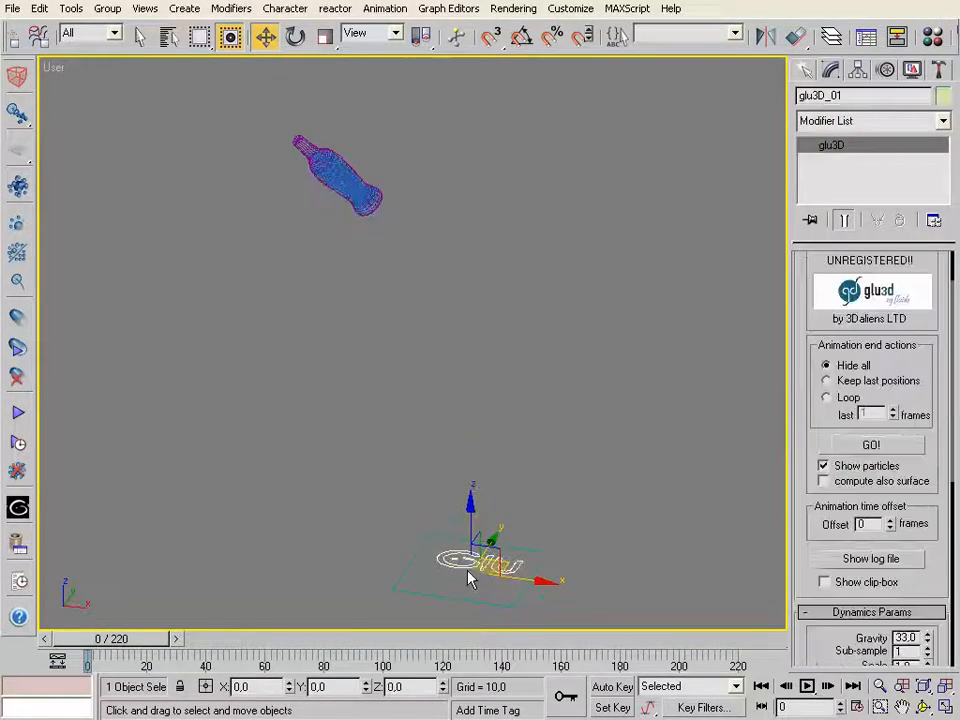
left_click_drag(789, 561, 780, 276)
left_click_drag(802, 398, 735, 349)
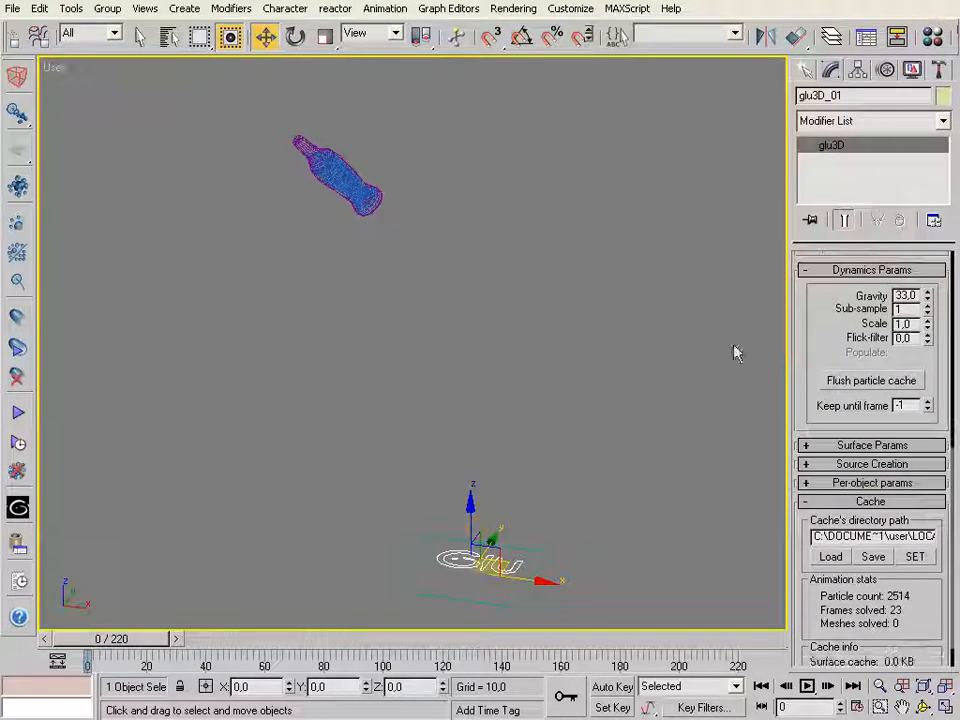
double_click(903, 405)
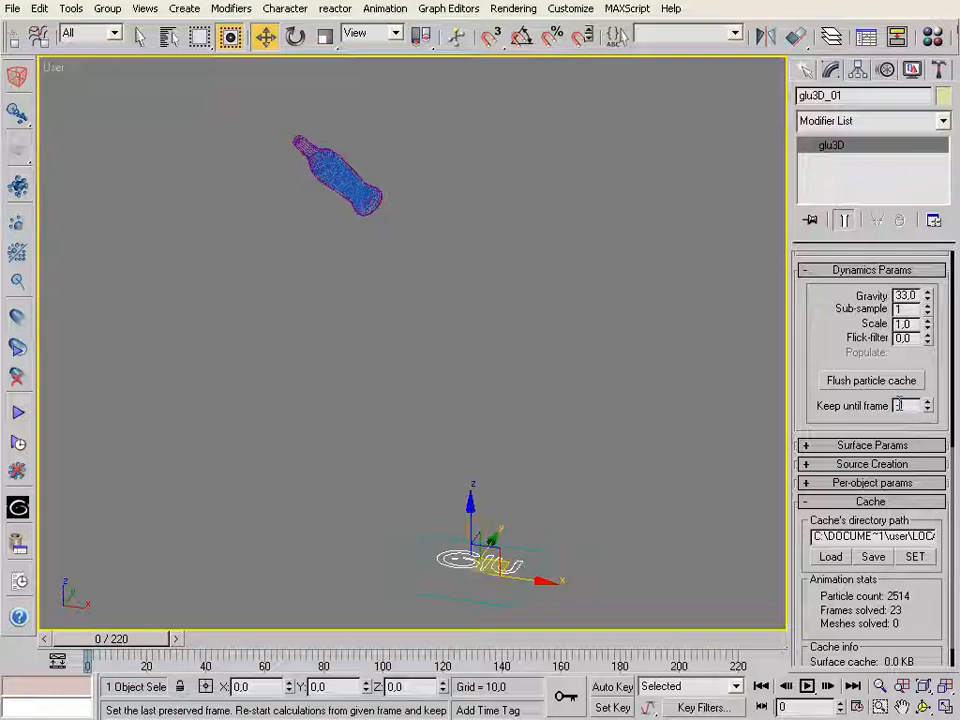
type("0")
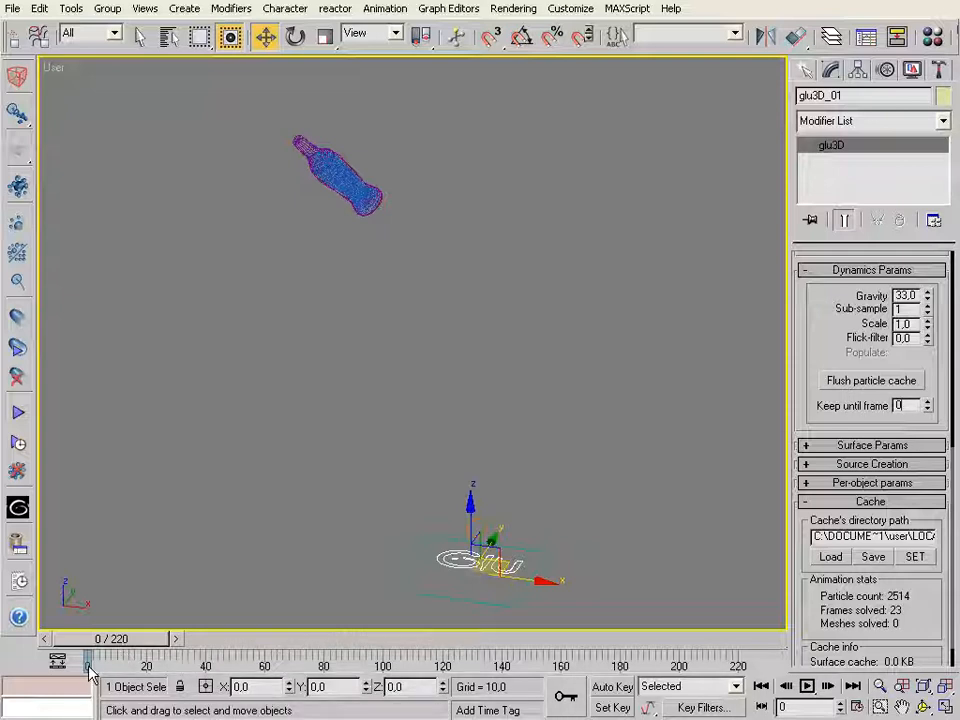
left_click(880, 386)
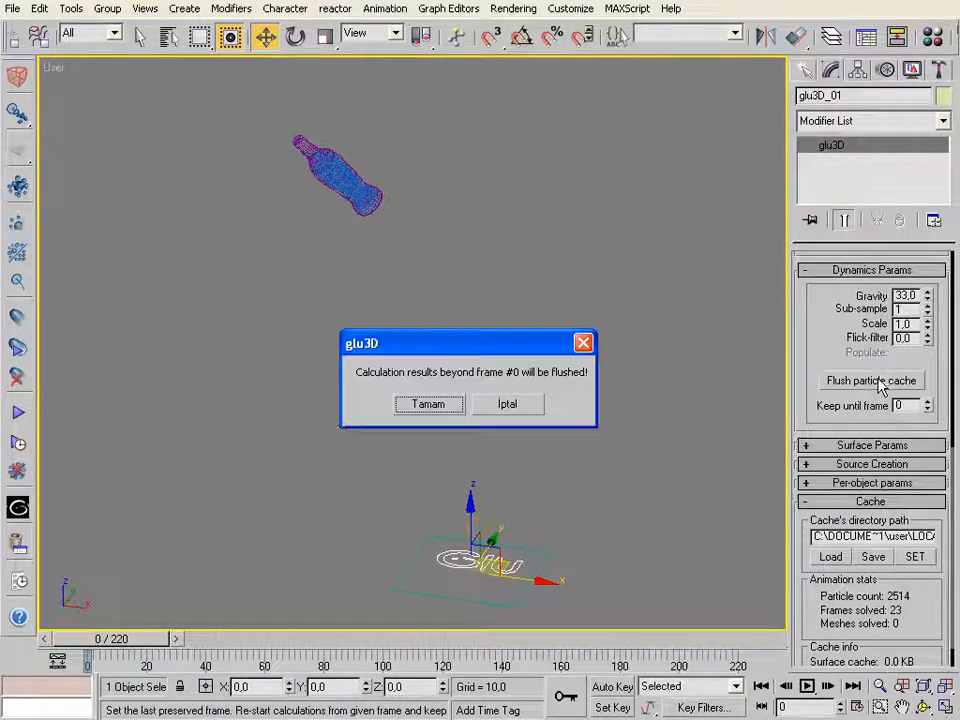
left_click(420, 407)
Recalculate the fluid simulation from frame 0 and scrub the first frames to check the particles around the bottle
left_click_drag(141, 640, 95, 650)
key("w")
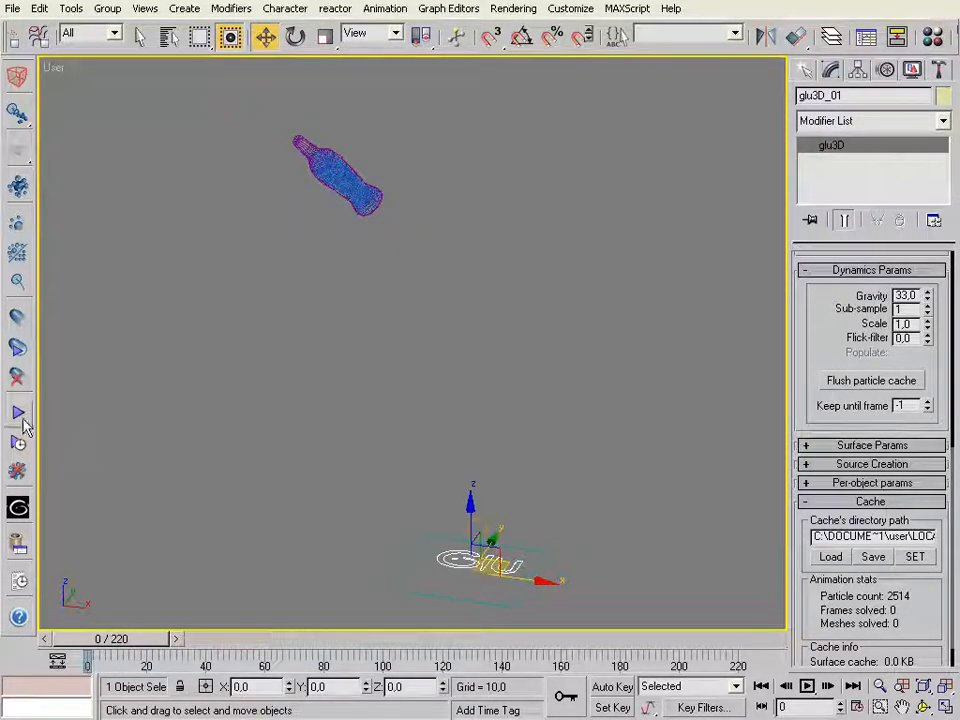
left_click(18, 413)
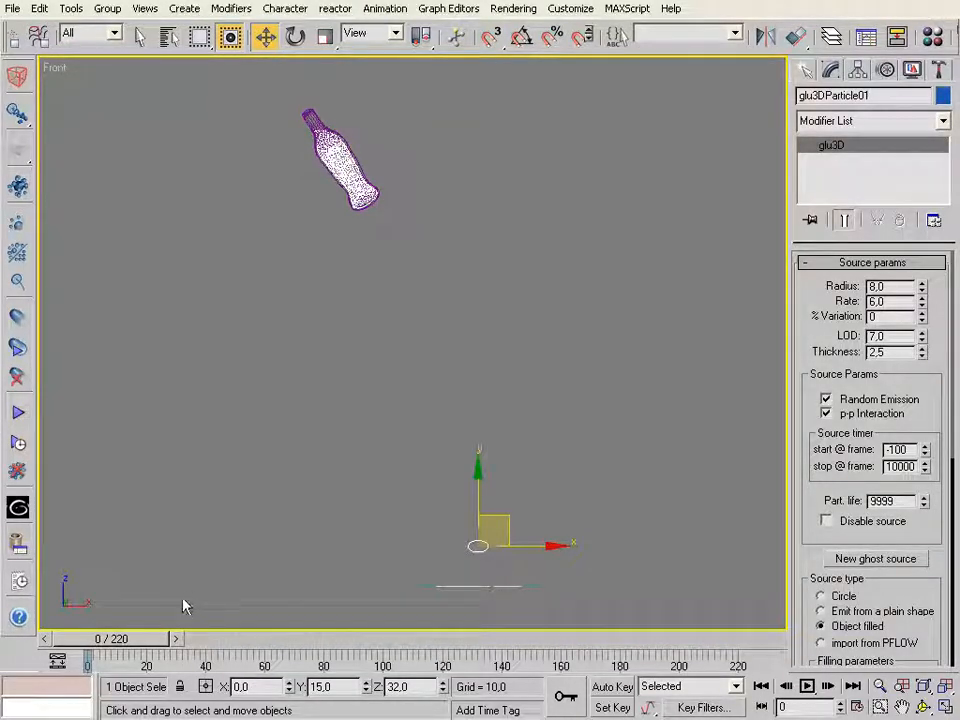
left_click_drag(135, 643, 136, 648)
key("w")
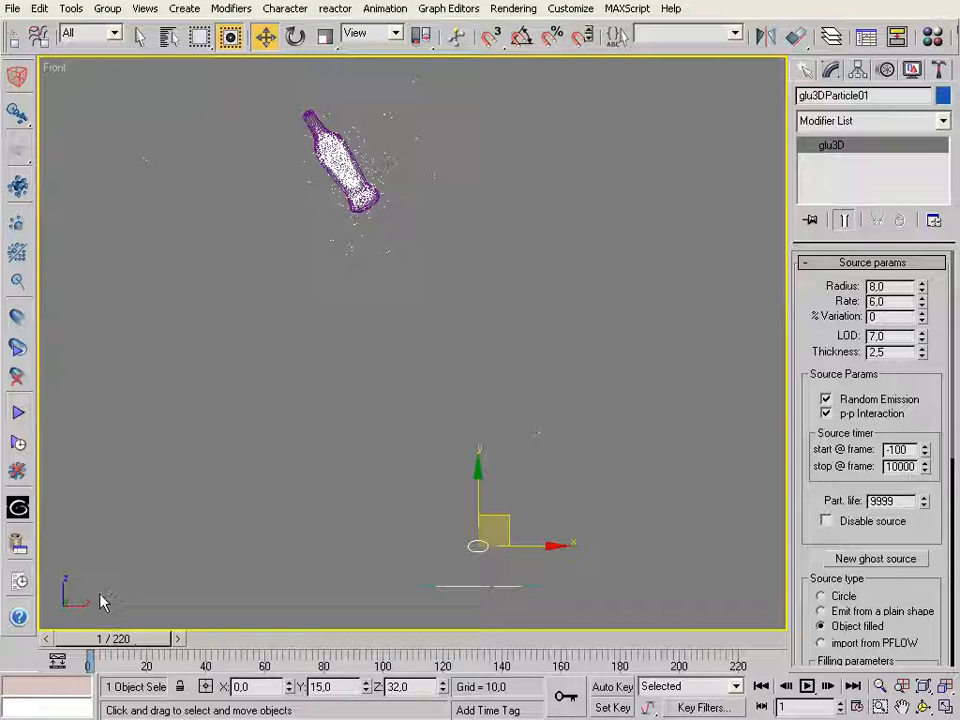
Reduce the bottle proxy's CollisionGAP to 0.1 in the glu3D Object Manager
left_click(18, 542)
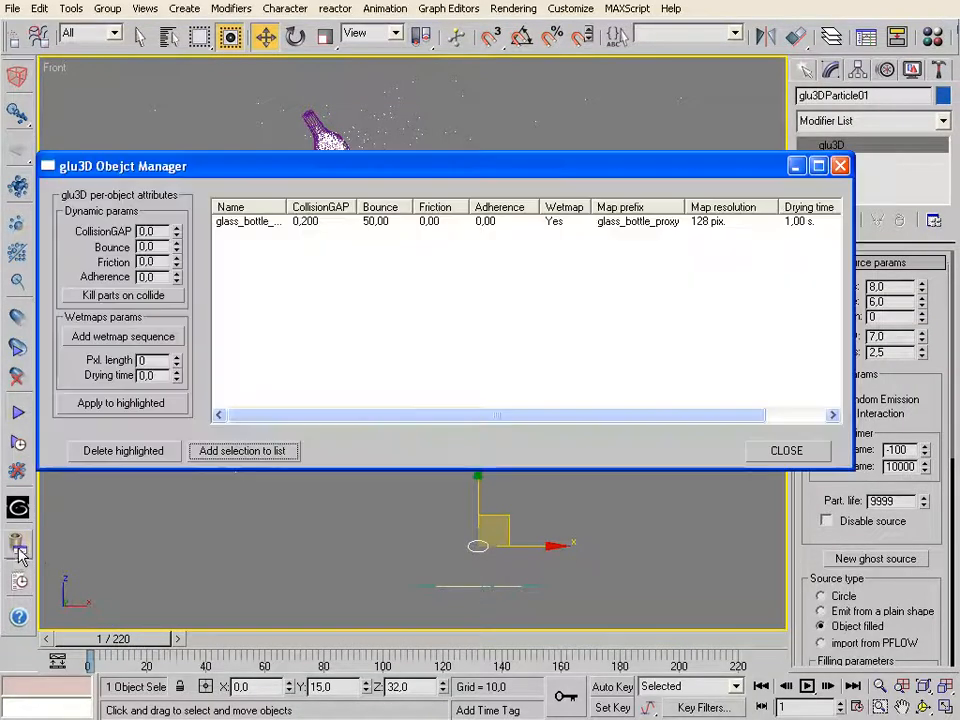
left_click_drag(253, 169, 241, 251)
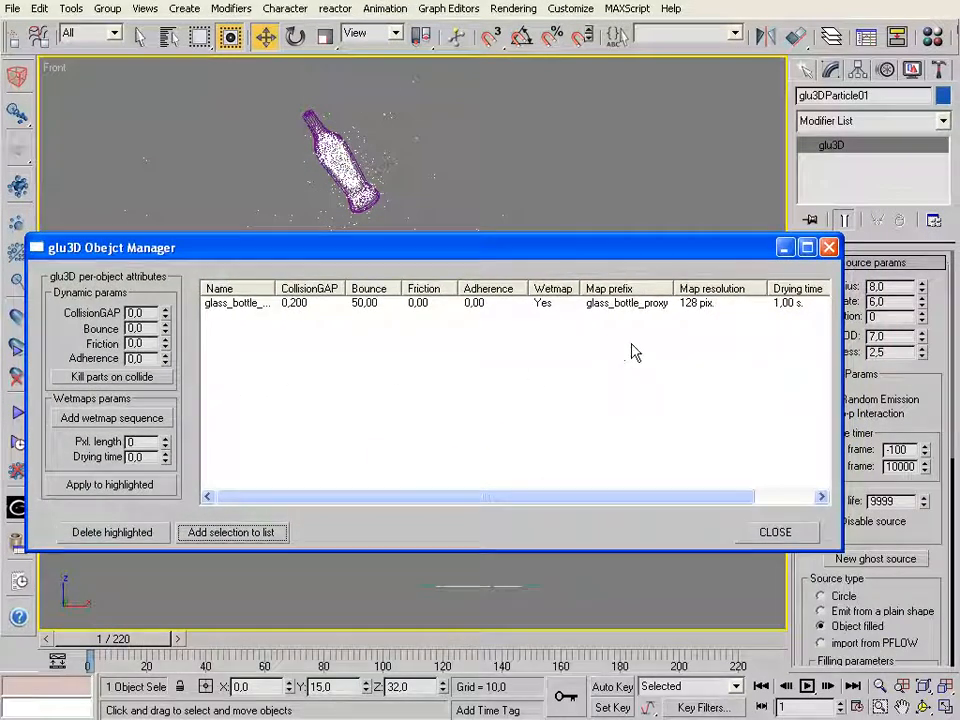
left_click(212, 310)
left_click(250, 384)
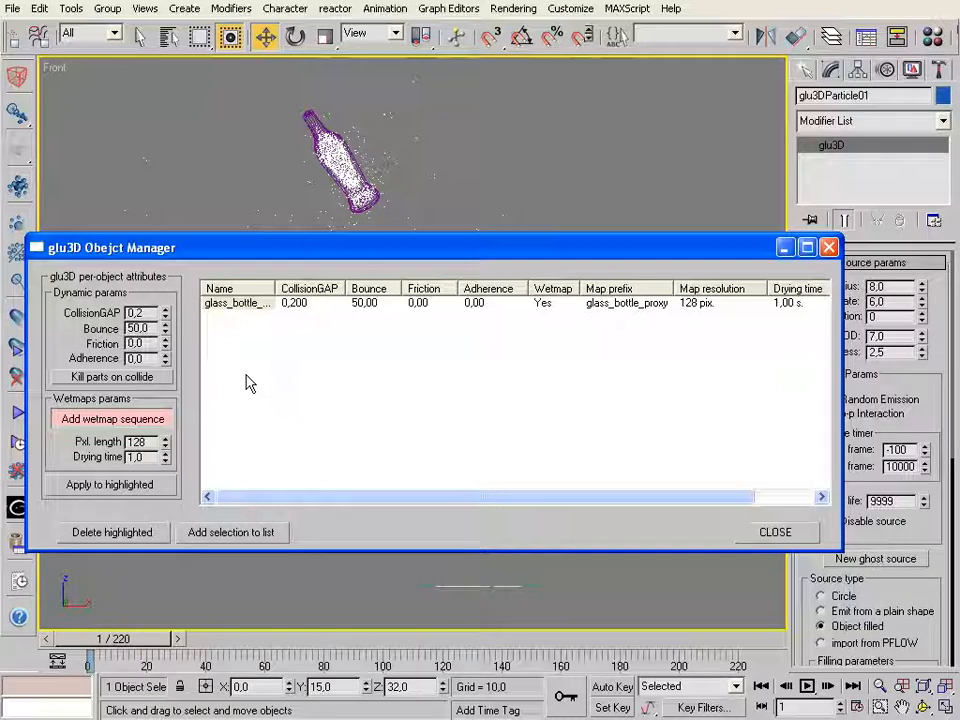
key("BackSpace")
type("1")
key("Return")
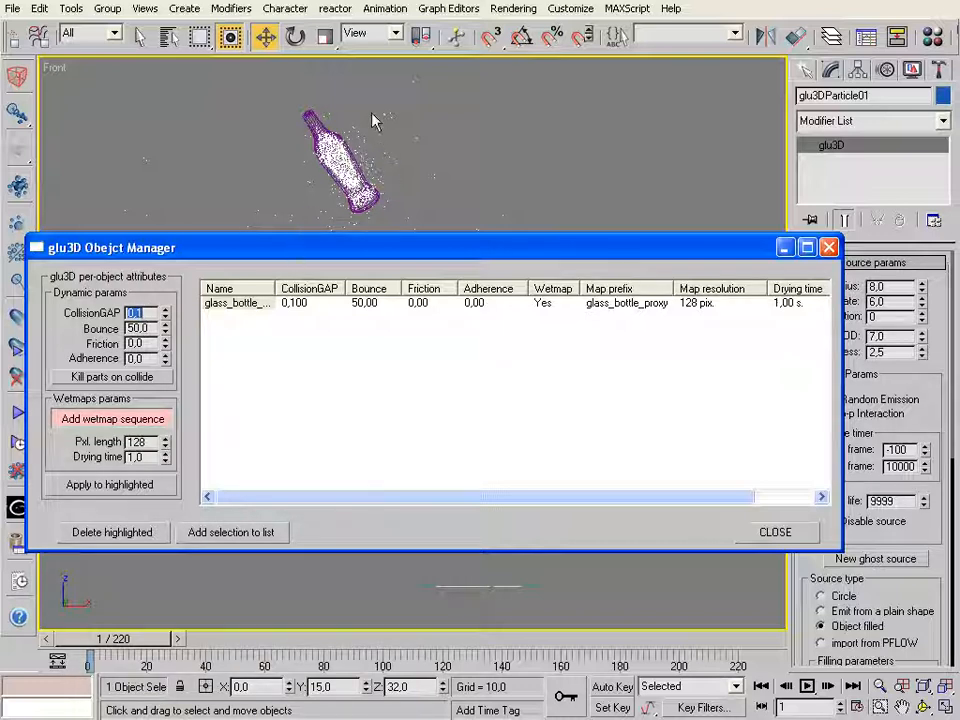
left_click(828, 247)
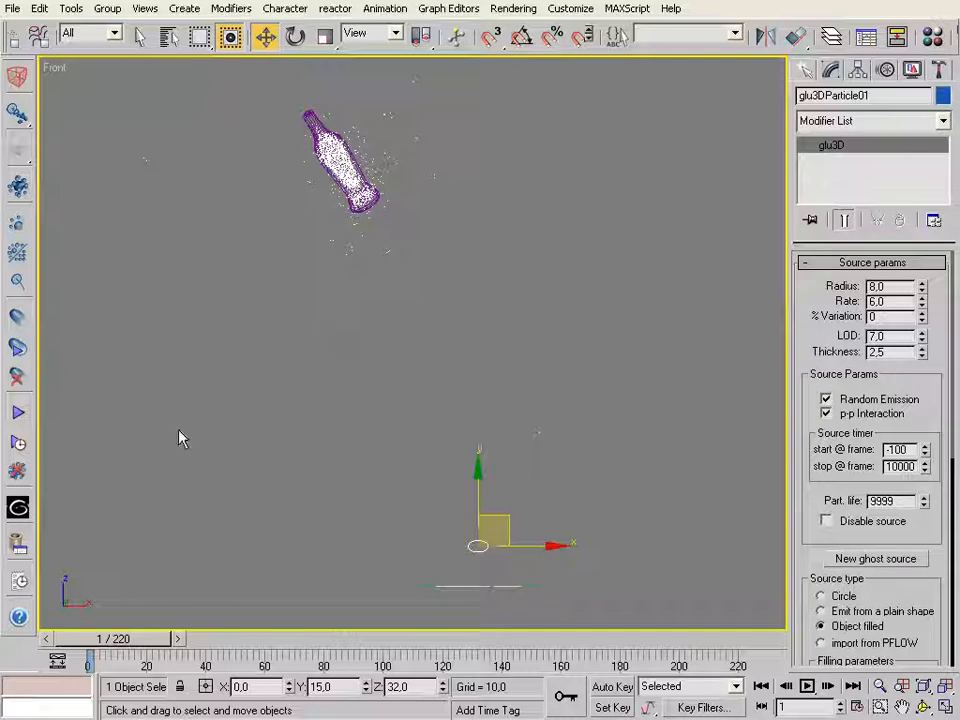
Select the main glu3D object again, set Keep until frame to 0 and flush the calculation results beyond that frame
left_click_drag(809, 306, 794, 131)
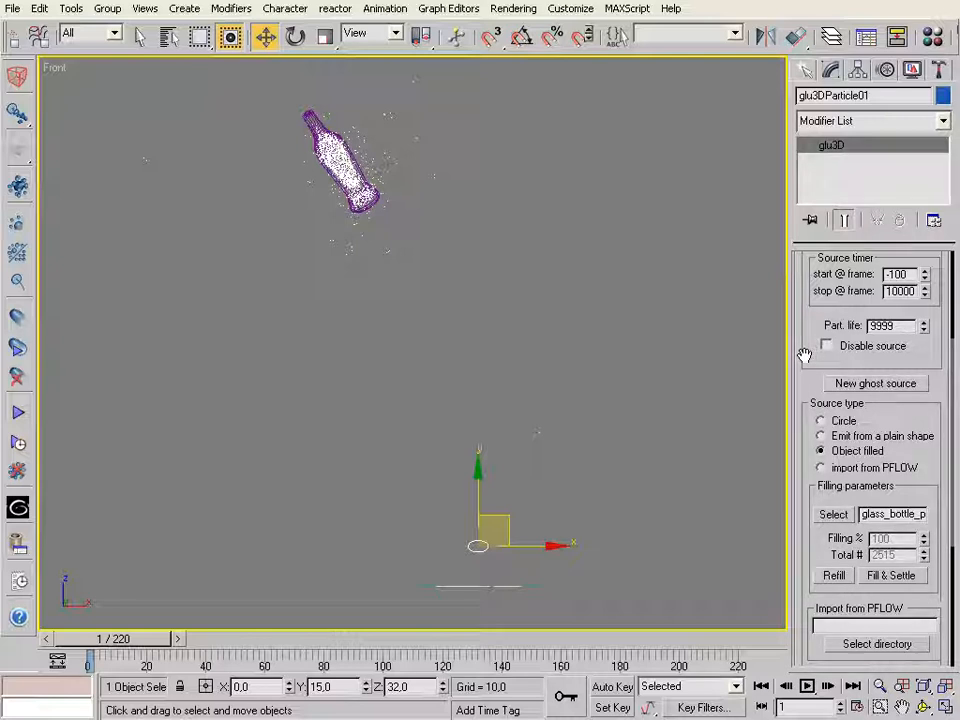
left_click_drag(800, 391, 815, 585)
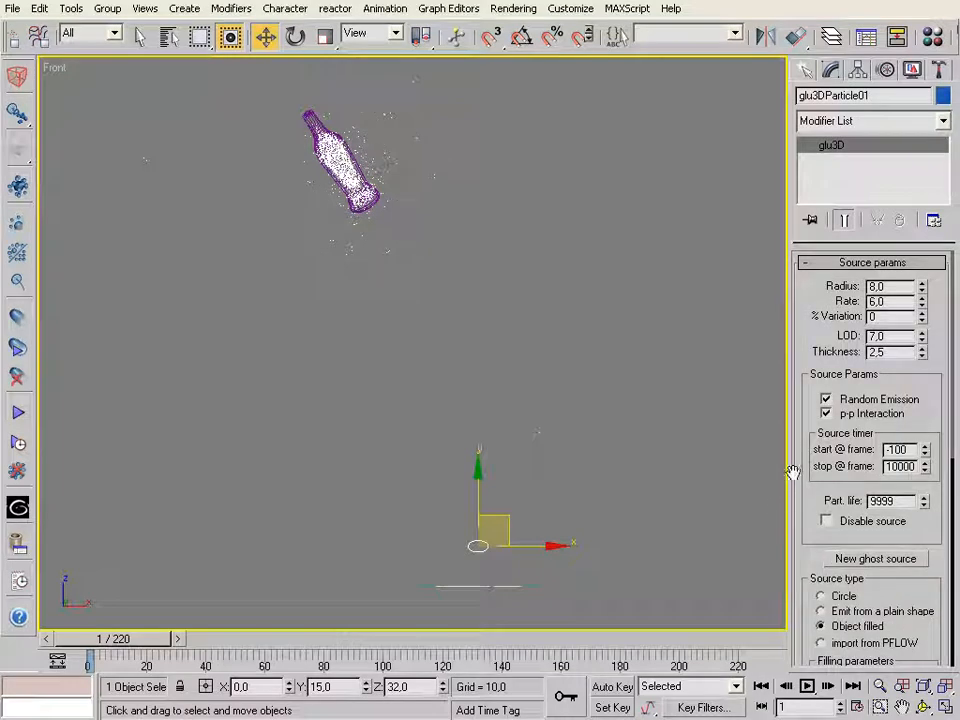
left_click(471, 584)
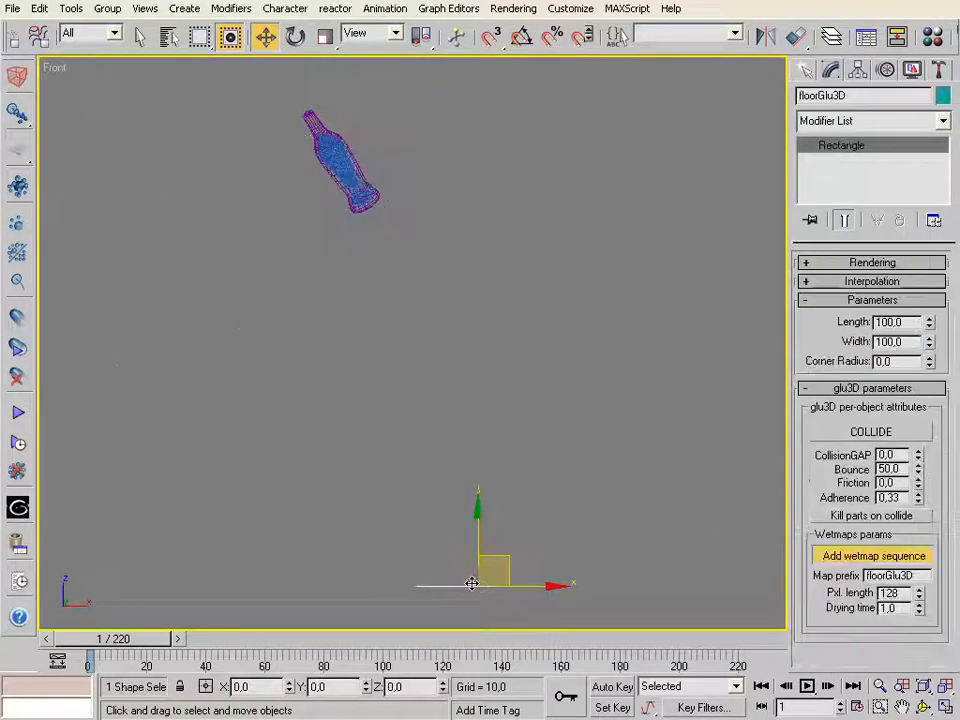
left_click(470, 584)
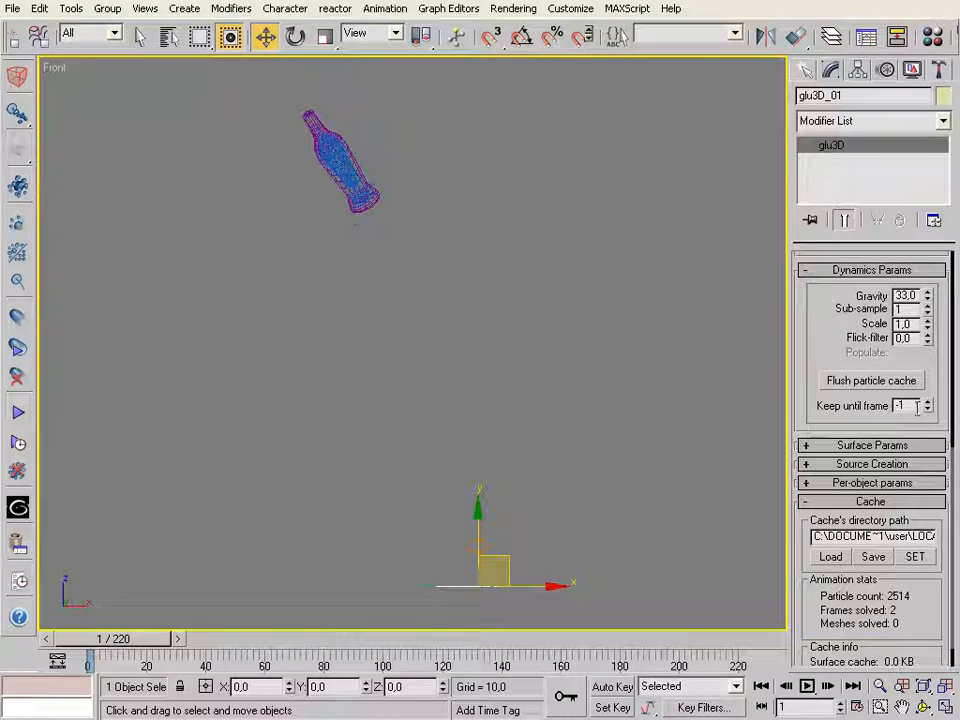
left_click_drag(917, 408, 792, 409)
type("0")
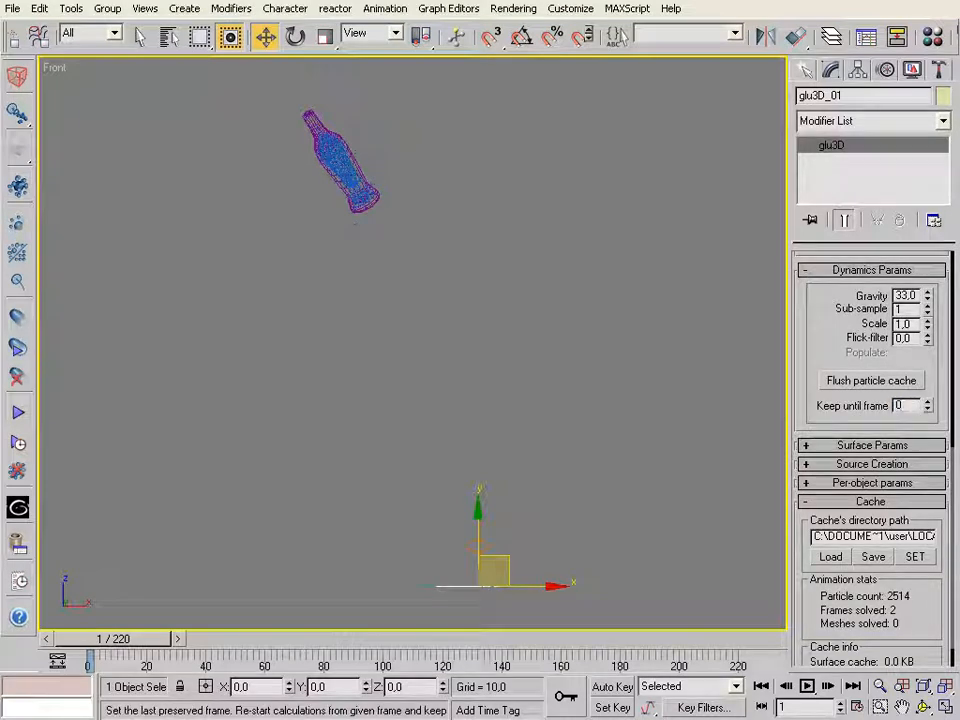
key("Return")
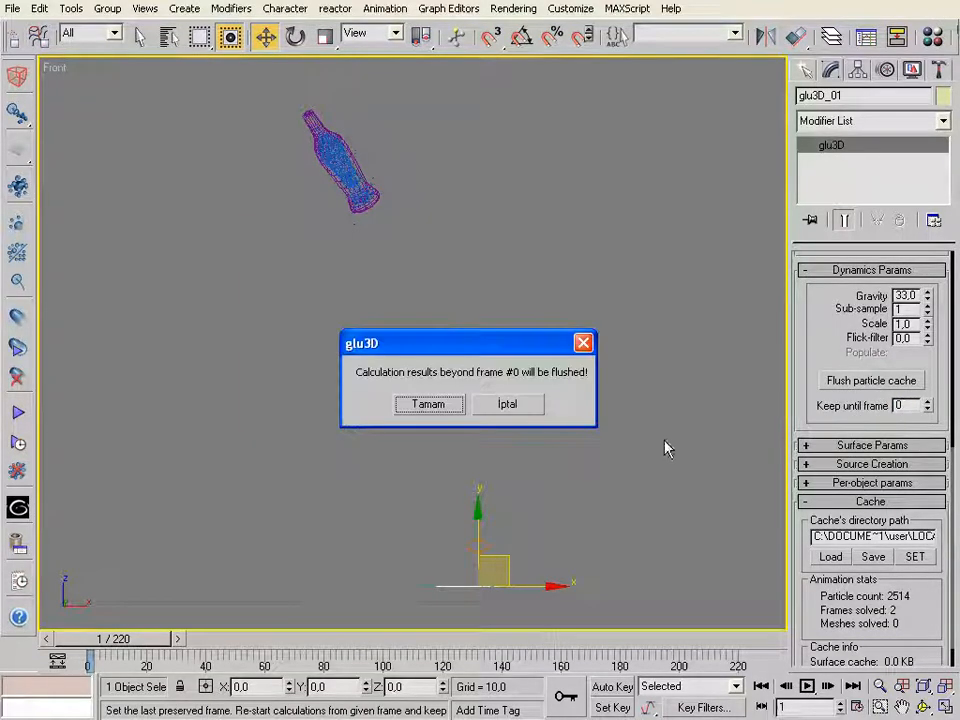
left_click(419, 408)
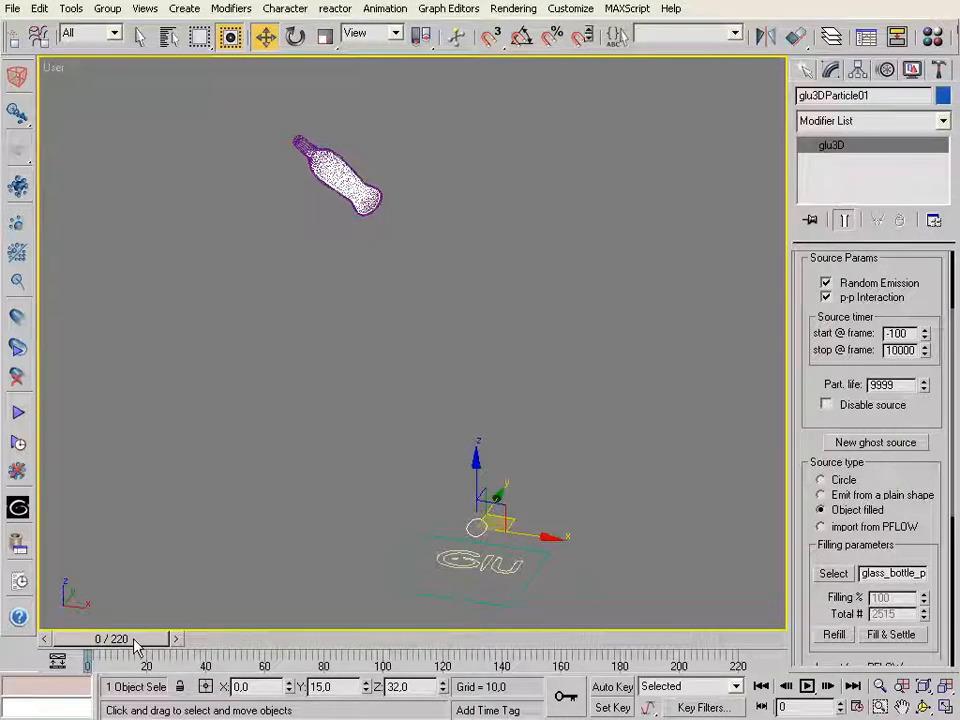
Scrub the recalculated animation to check the particles in the moving bottle, and inspect the main glu3D object's Sub-sample setting
left_click_drag(88, 639, 76, 540)
key("w")
left_click_drag(155, 637, 103, 620)
left_click_drag(923, 264, 889, 432)
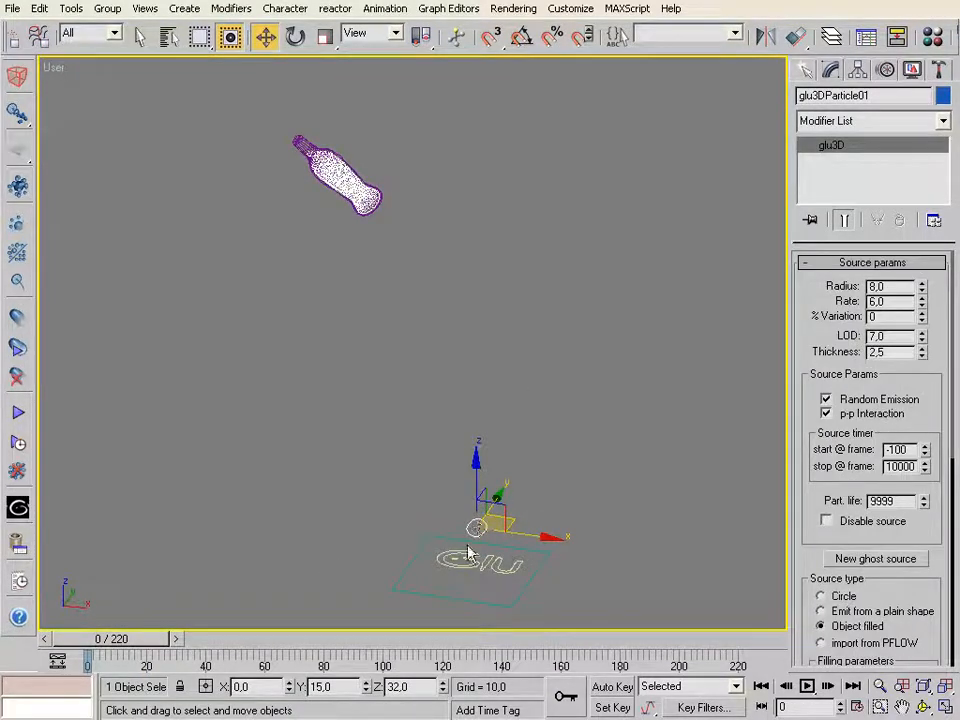
left_click(470, 555)
left_click(898, 309)
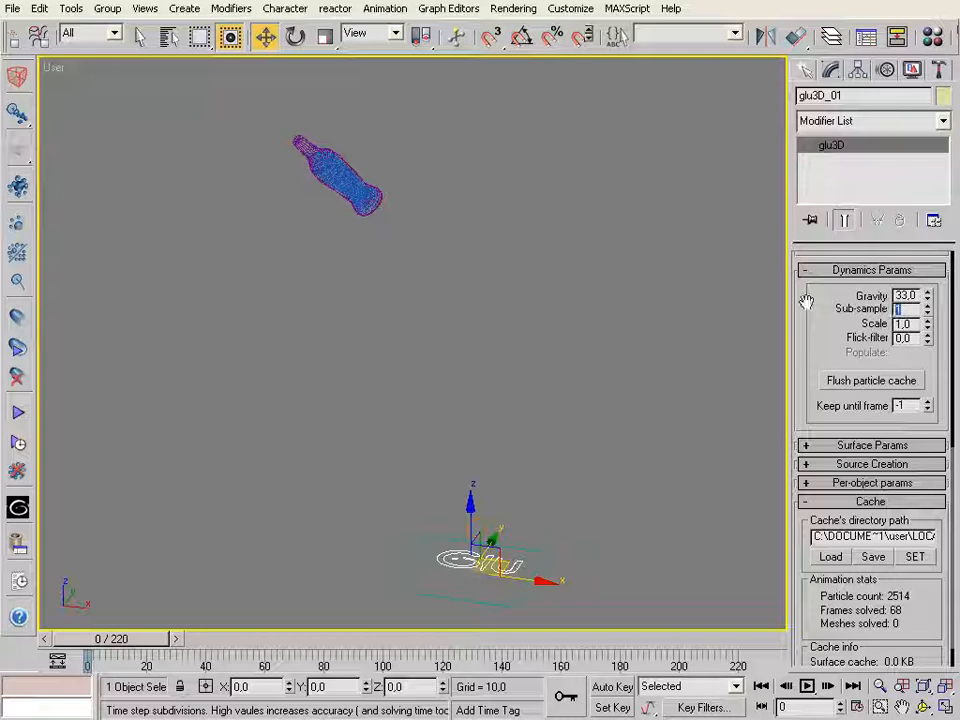
left_click_drag(108, 638, 135, 638)
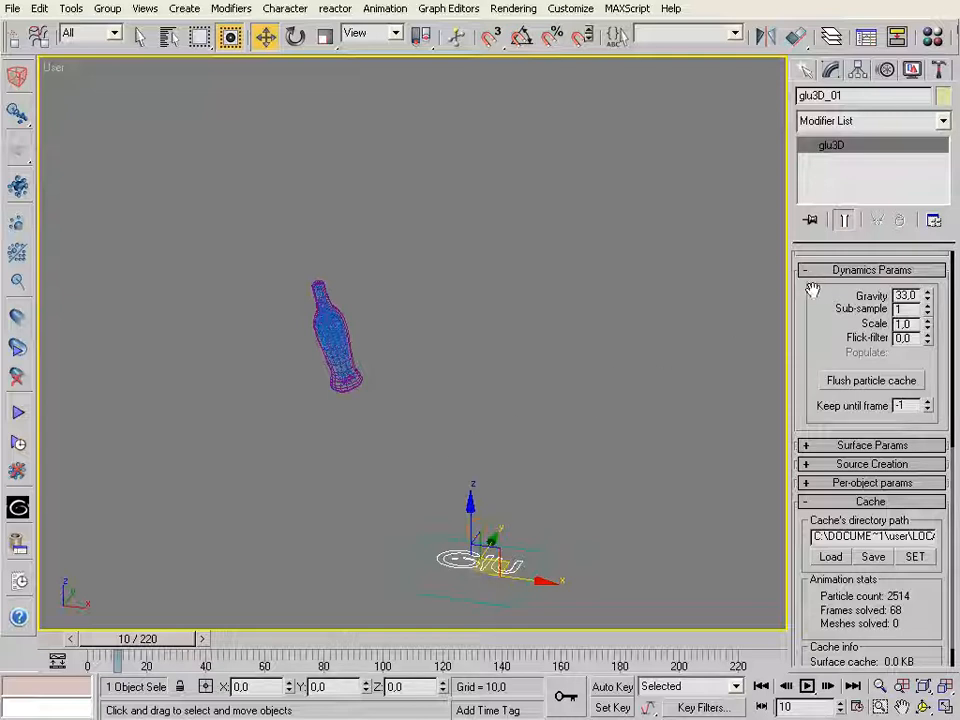
Set the main glu3D object's Sub-sample to 4
double_click(904, 310)
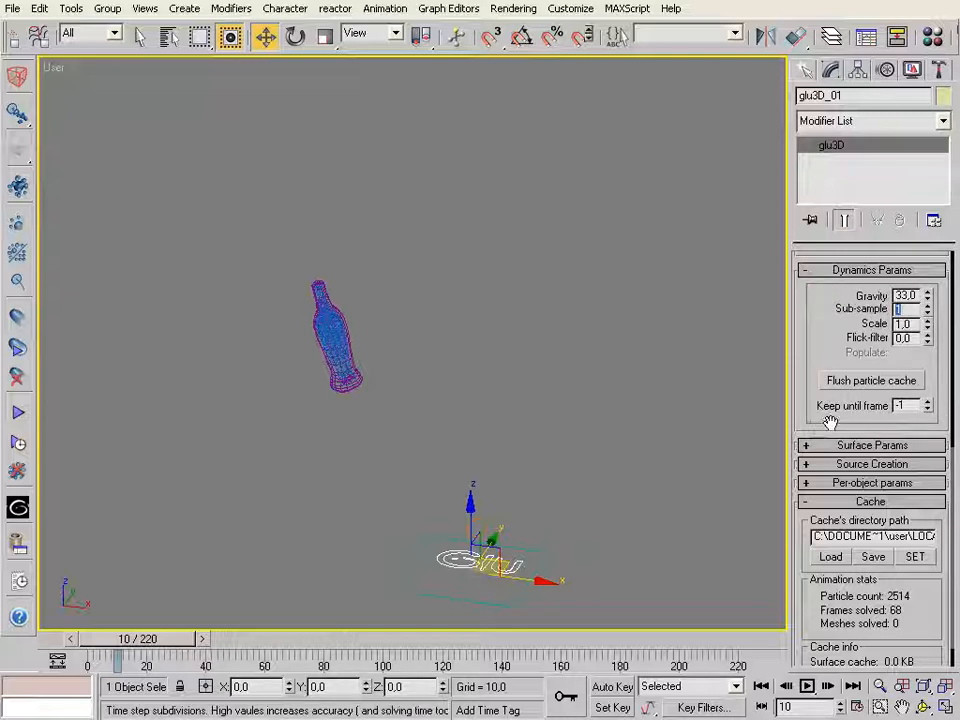
type("3")
key("BackSpace")
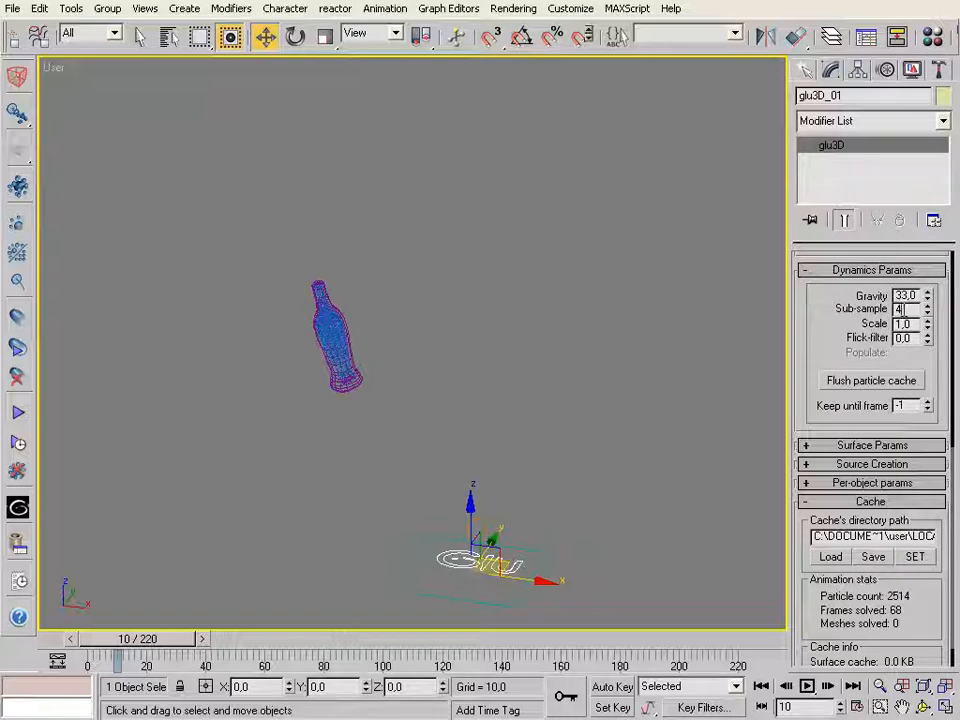
left_click_drag(910, 309, 870, 313)
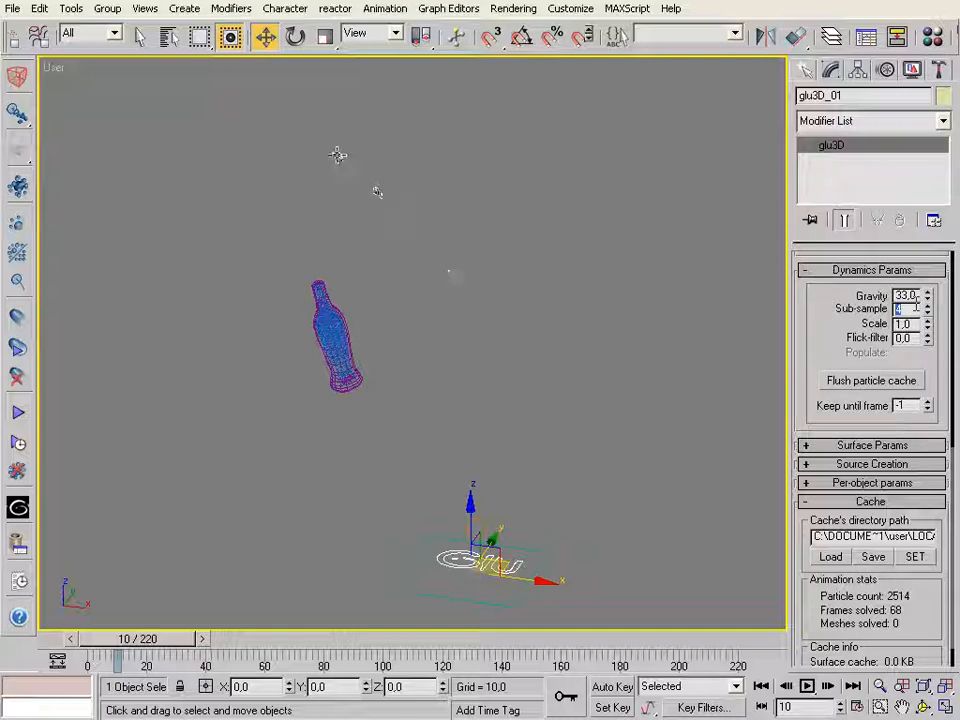
Return to frame 0, pick the bottle proxy and scrub the first 15 frames to check the particles against its walls
key("Home")
left_click(337, 154)
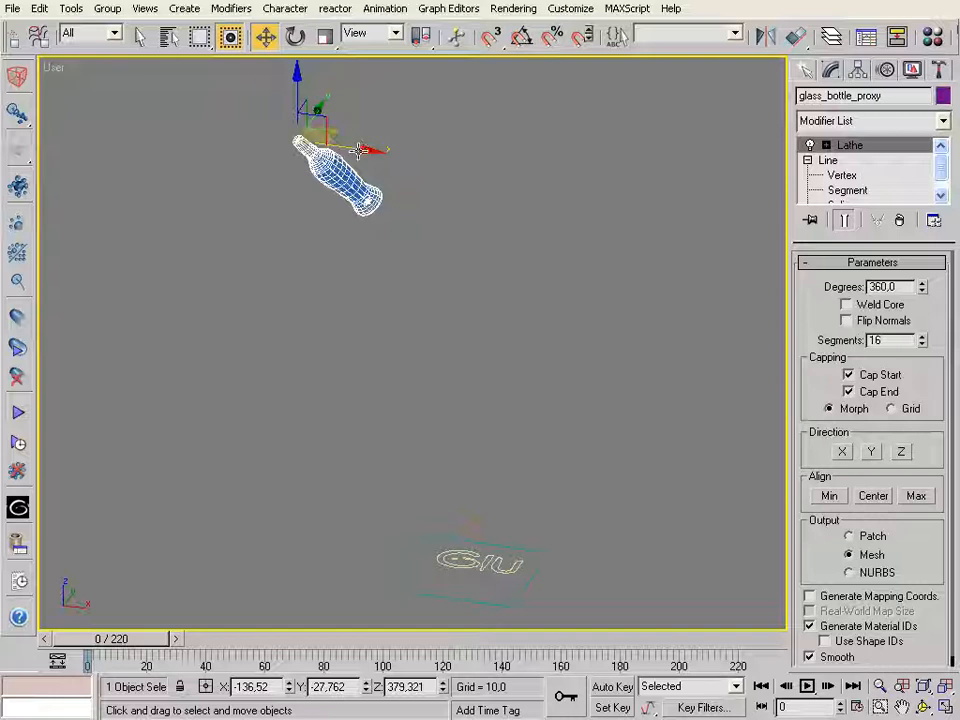
left_click_drag(118, 637, 130, 648)
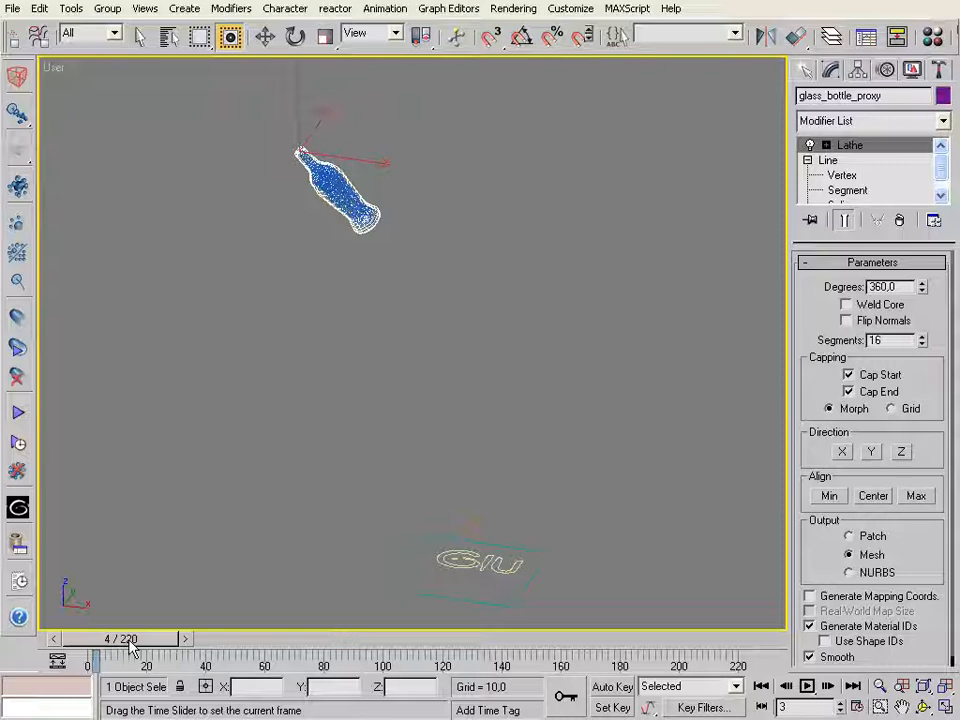
left_click_drag(130, 647, 119, 643)
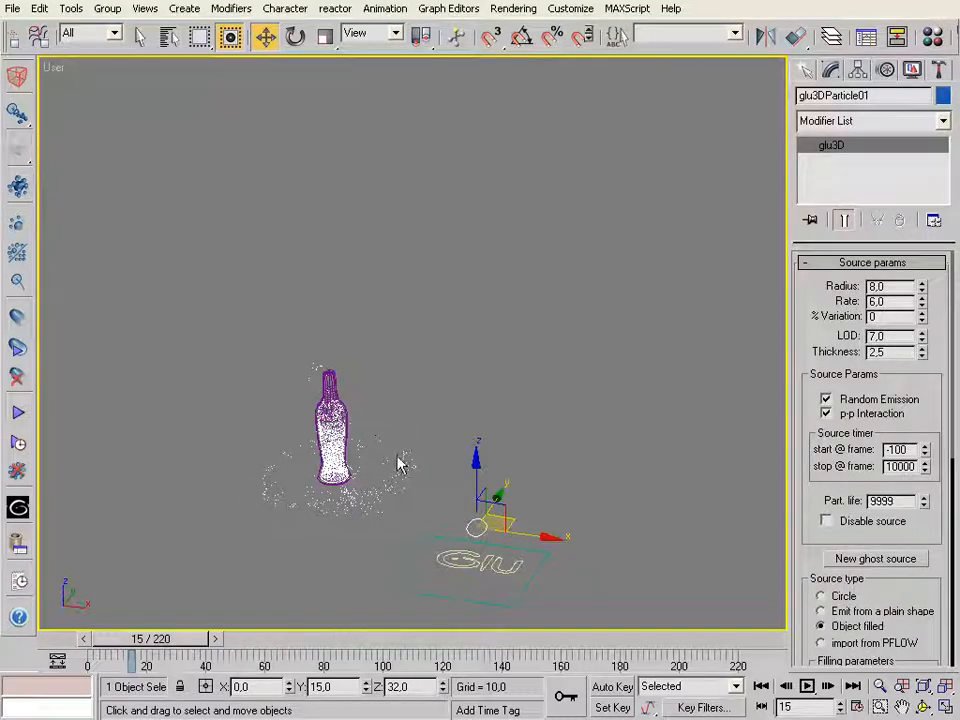
left_click_drag(200, 647, 141, 621)
key("w")
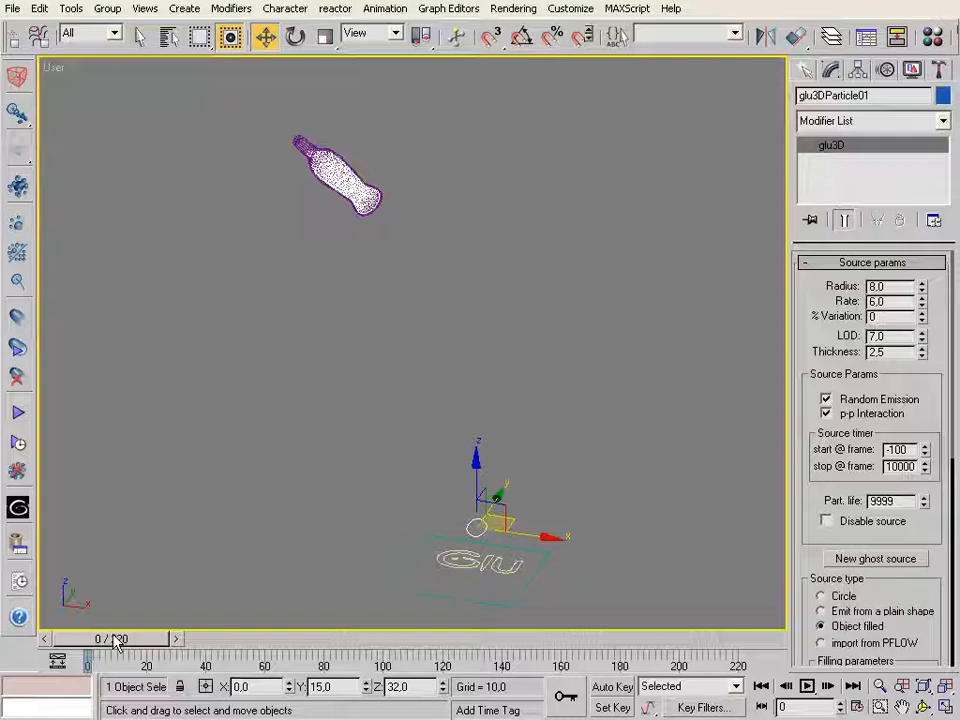
key("ctrl+s")
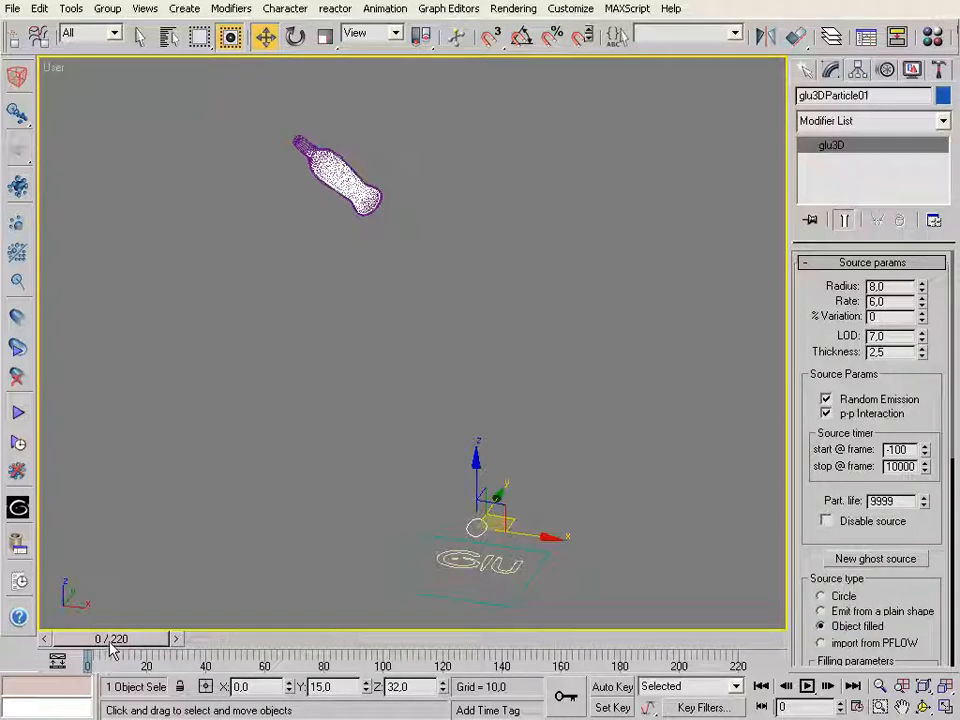
left_click_drag(112, 650, 118, 650)
left_click_drag(140, 648, 164, 648)
key("w")
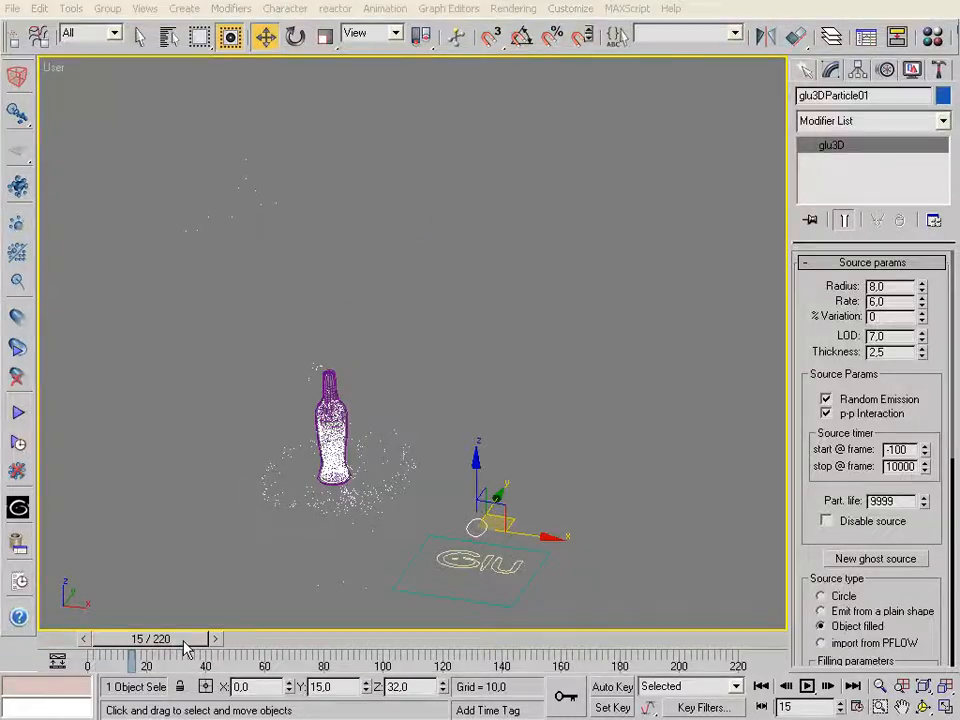
left_click_drag(180, 641, 140, 641)
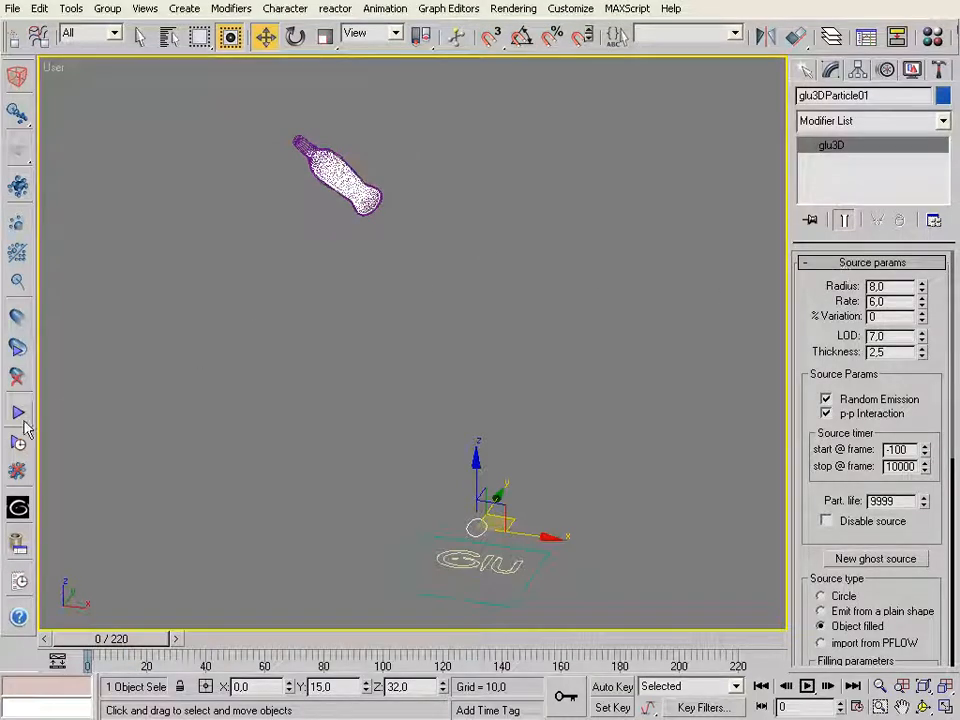
Select the main glu3D object, set Keep until frame to 0 and flush the calculation results past that frame
left_click(494, 556)
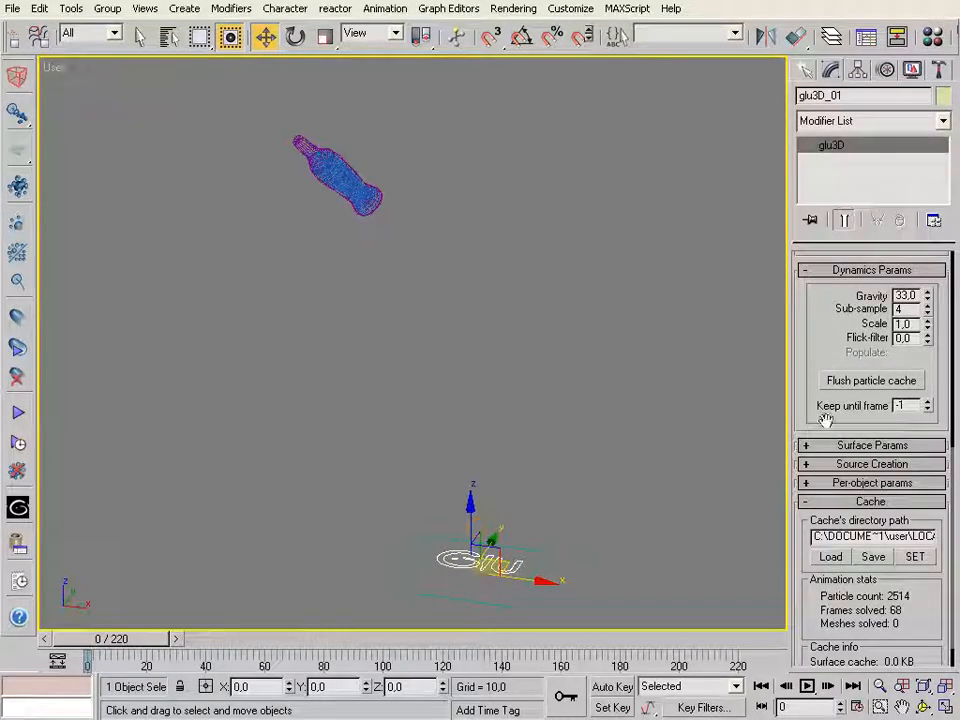
left_click_drag(911, 405, 783, 417)
type("0")
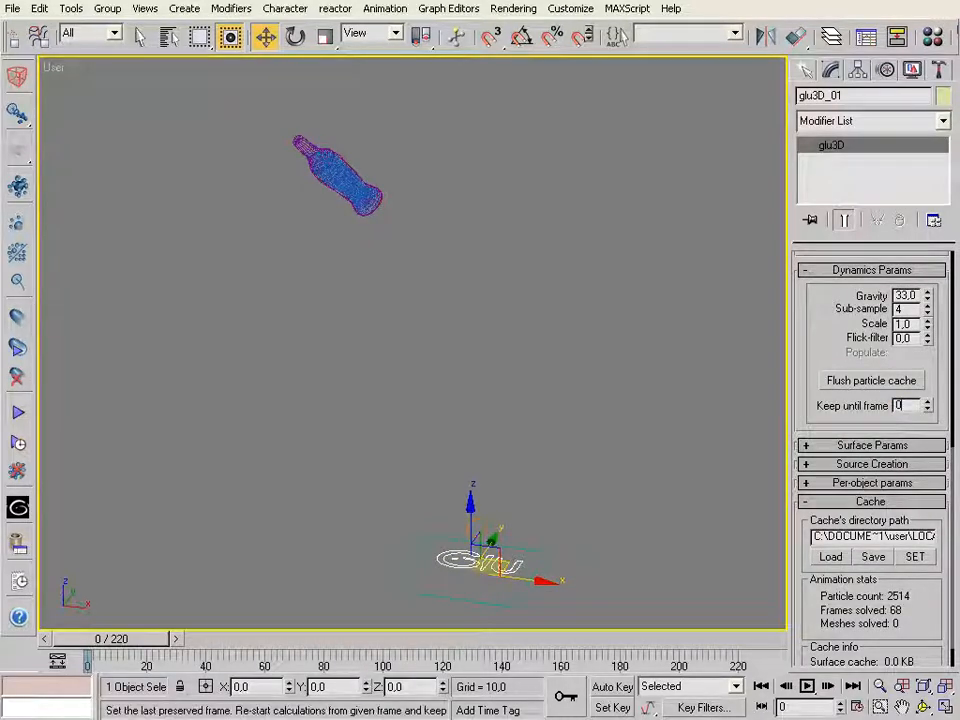
left_click(872, 384)
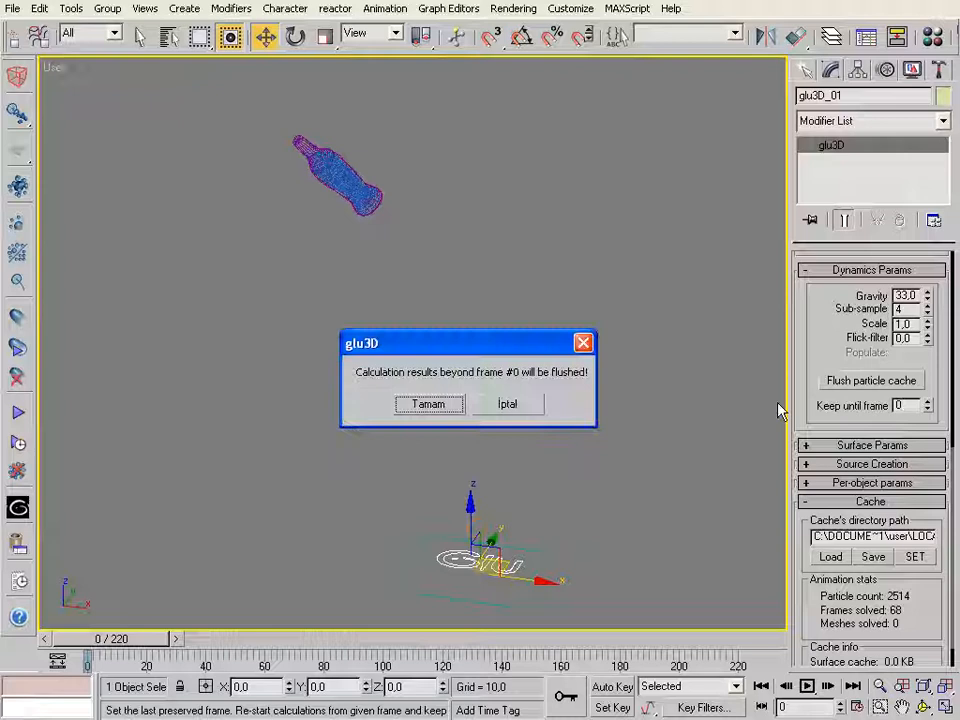
left_click(405, 408)
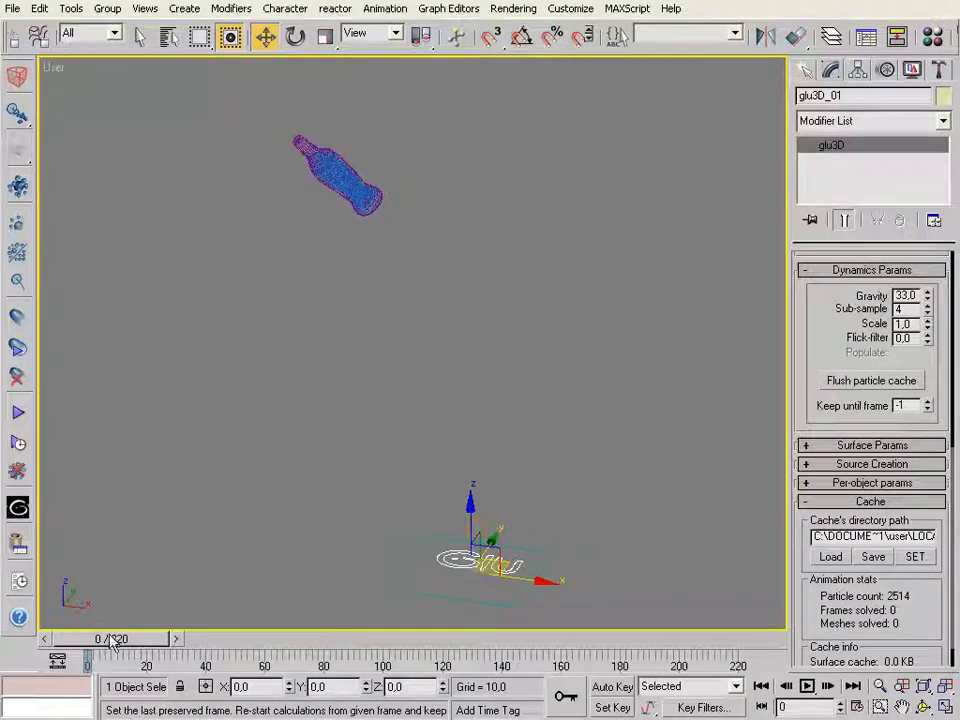
Zoom in on the bottle in the Front view and clone glass_bottle_proxy in place as one copy named glass_bottle_proxy01
left_click(226, 530)
key("f")
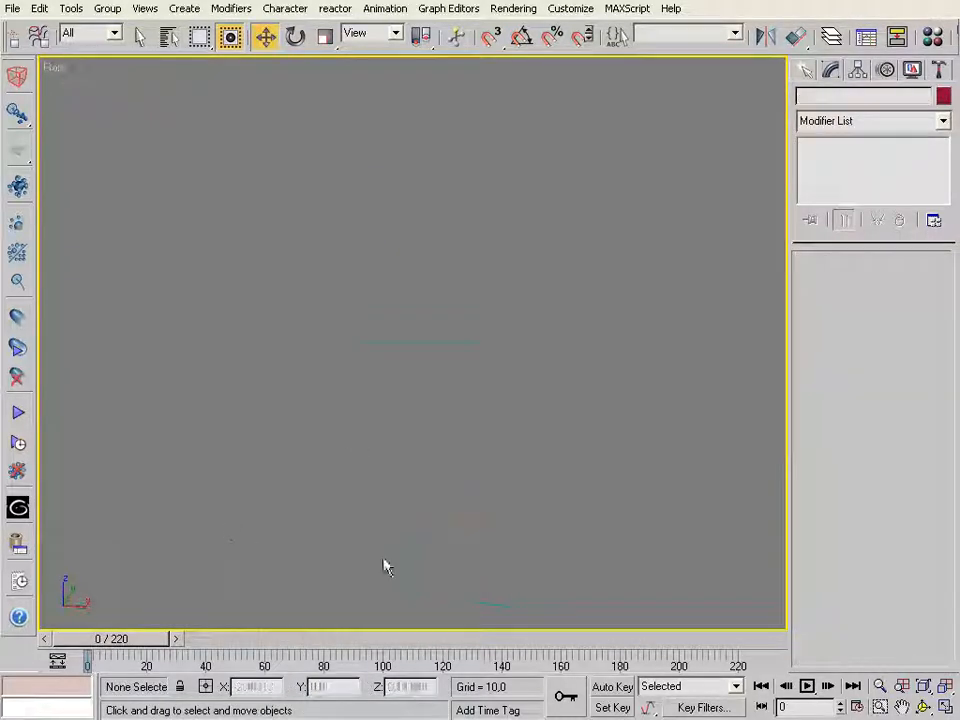
left_click(880, 706)
left_click_drag(279, 92, 372, 212)
left_click(325, 36)
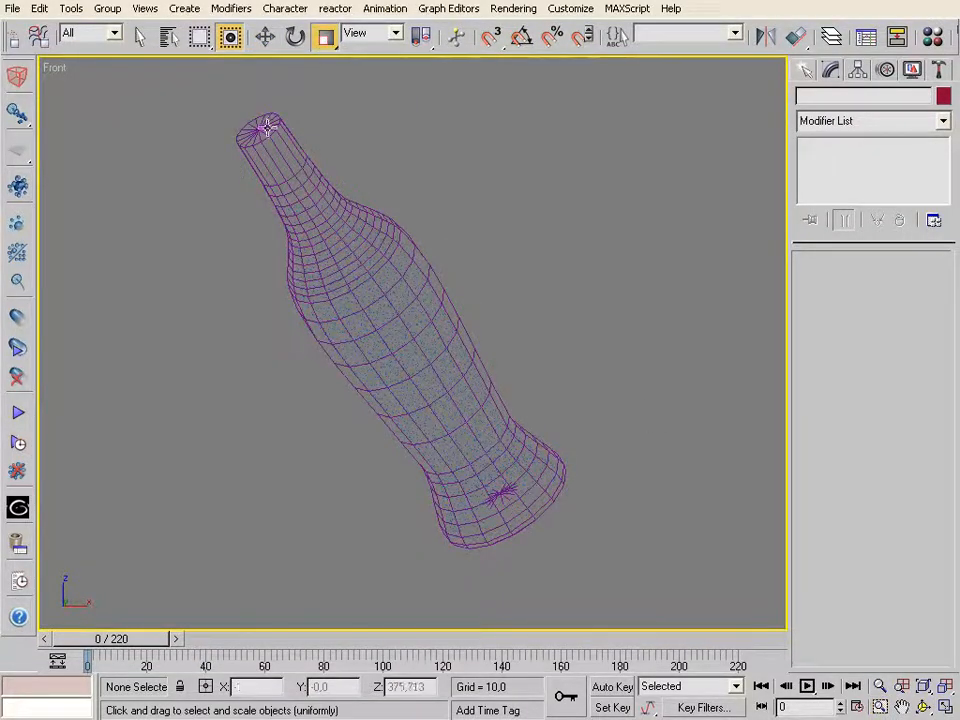
left_click(311, 171)
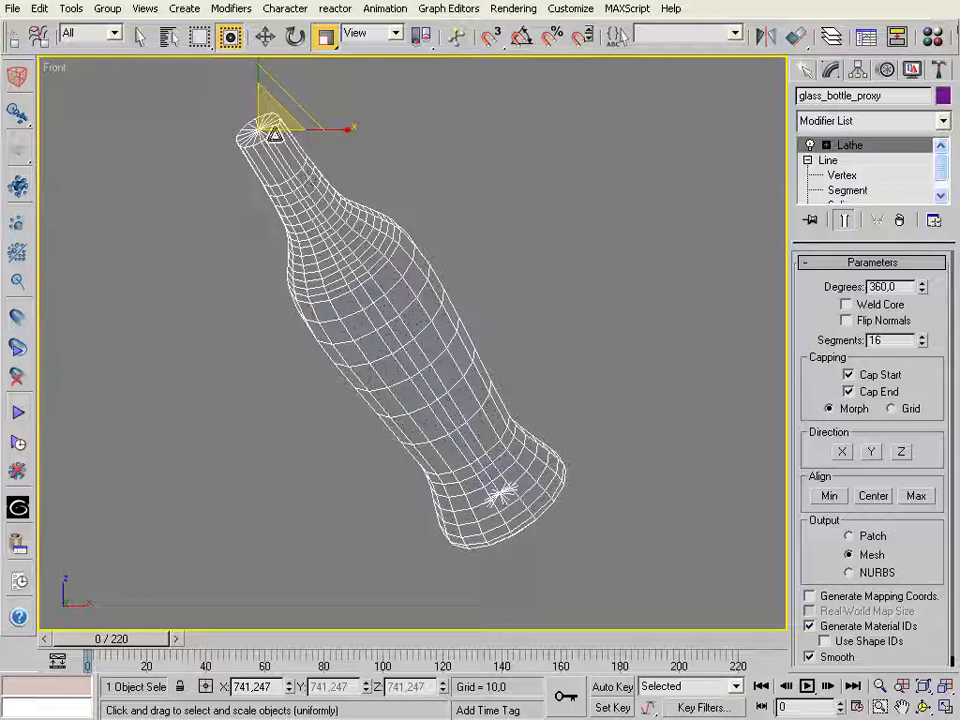
left_click_drag(281, 148, 268, 130, "shift")
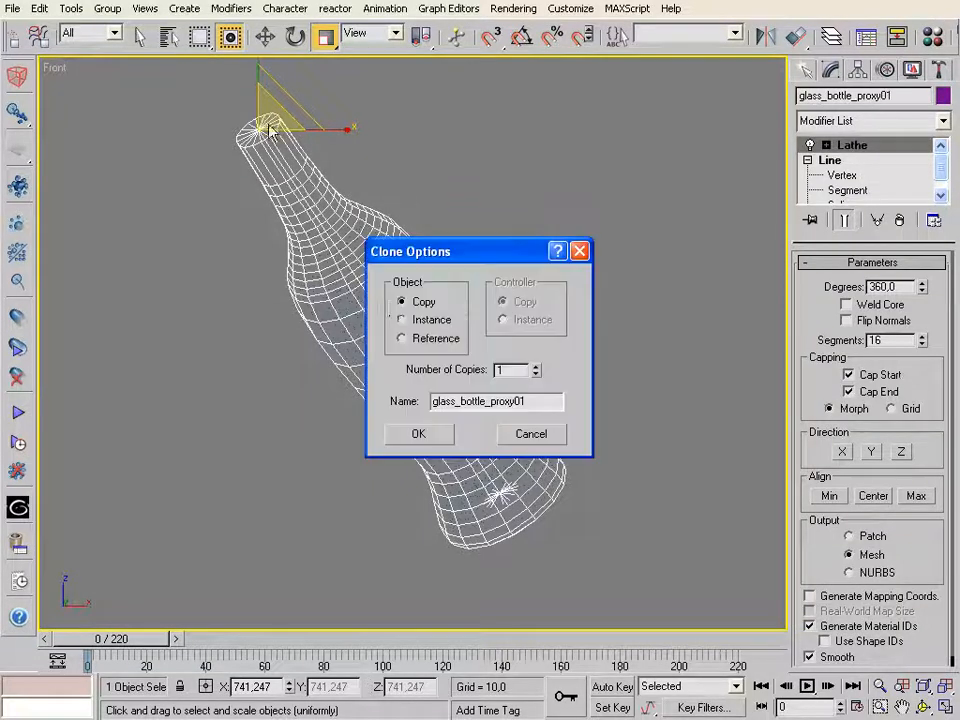
left_click(418, 434)
Add a Push modifier to glass_bottle_proxy01 and set its Push Value to 0.15
left_click(943, 122)
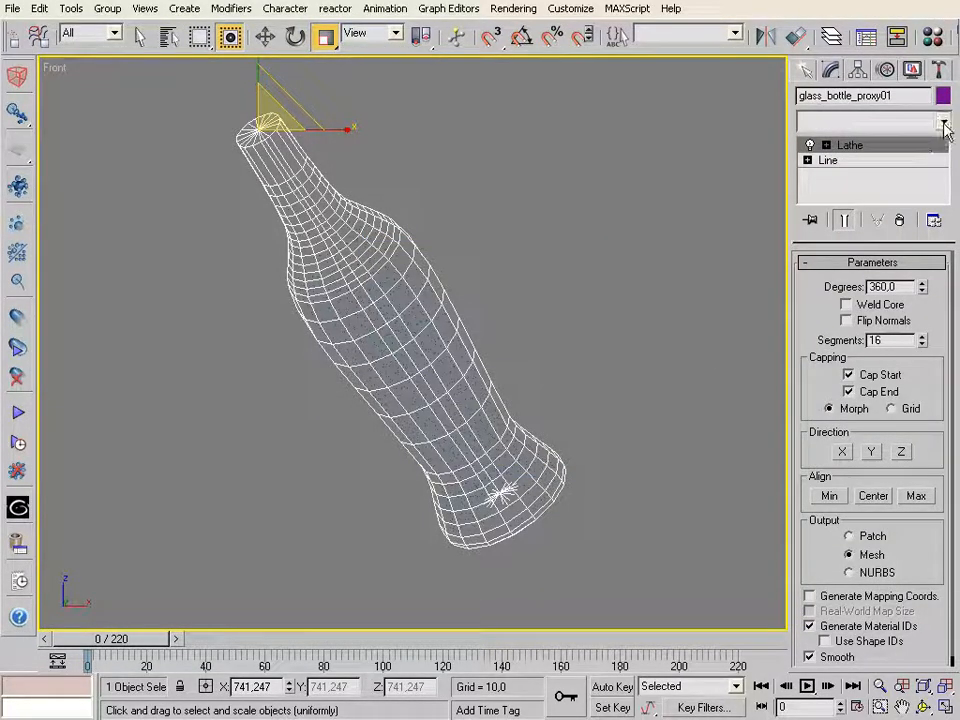
scroll(943, 182, "down", 20)
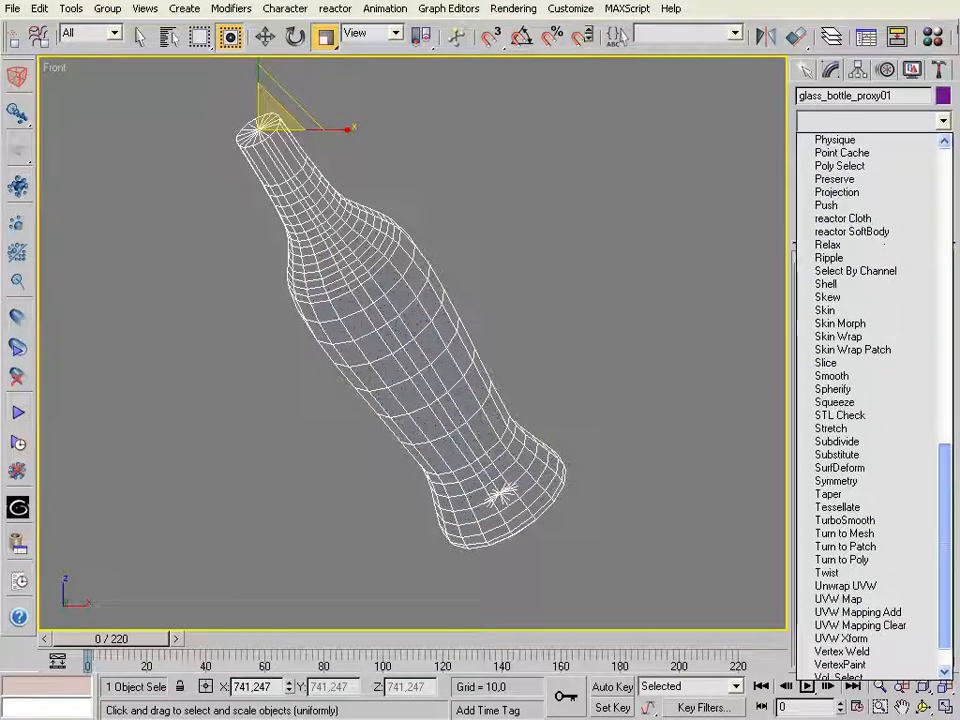
scroll(870, 400, "down", 1)
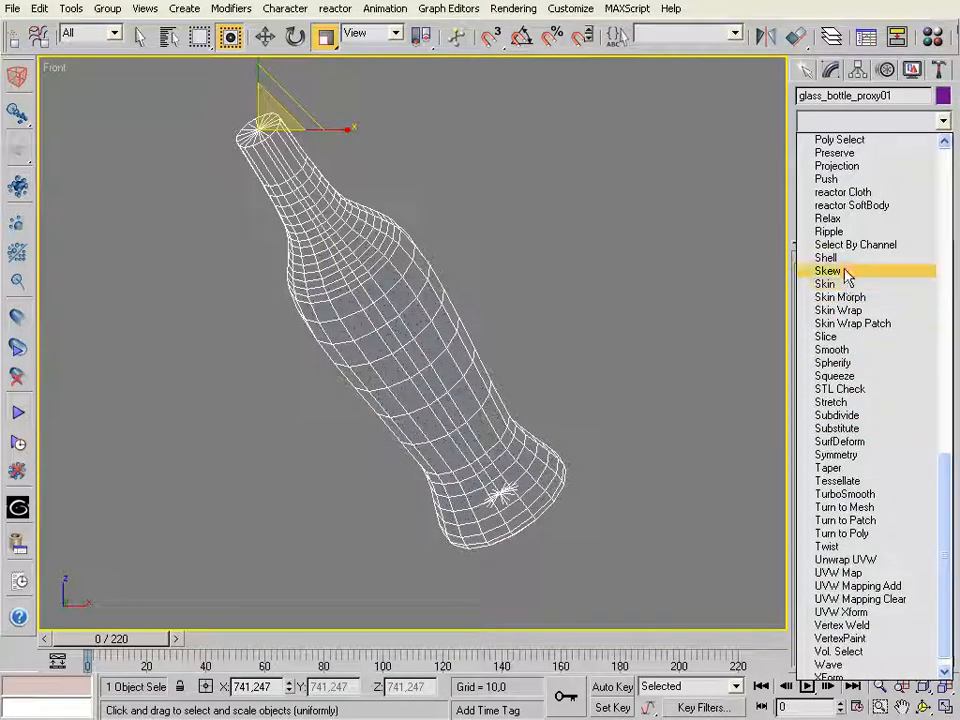
left_click(840, 180)
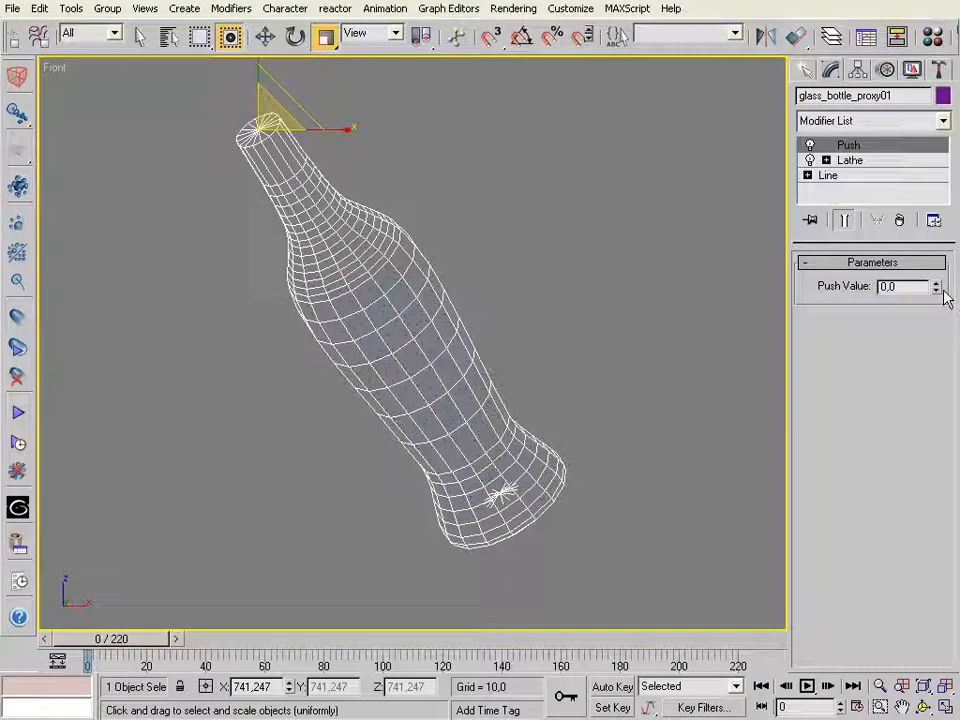
left_click_drag(934, 287, 936, 286)
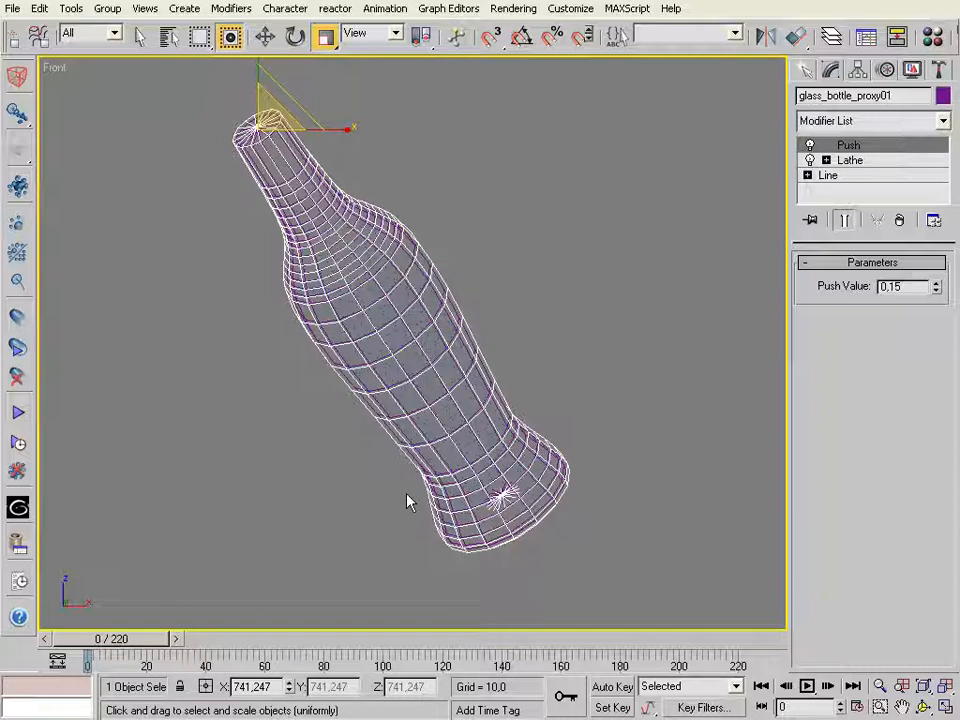
Review the attributes of both bottle proxies in the glu3D Object Manager and close it
left_click(18, 540)
left_click_drag(317, 301, 332, 207)
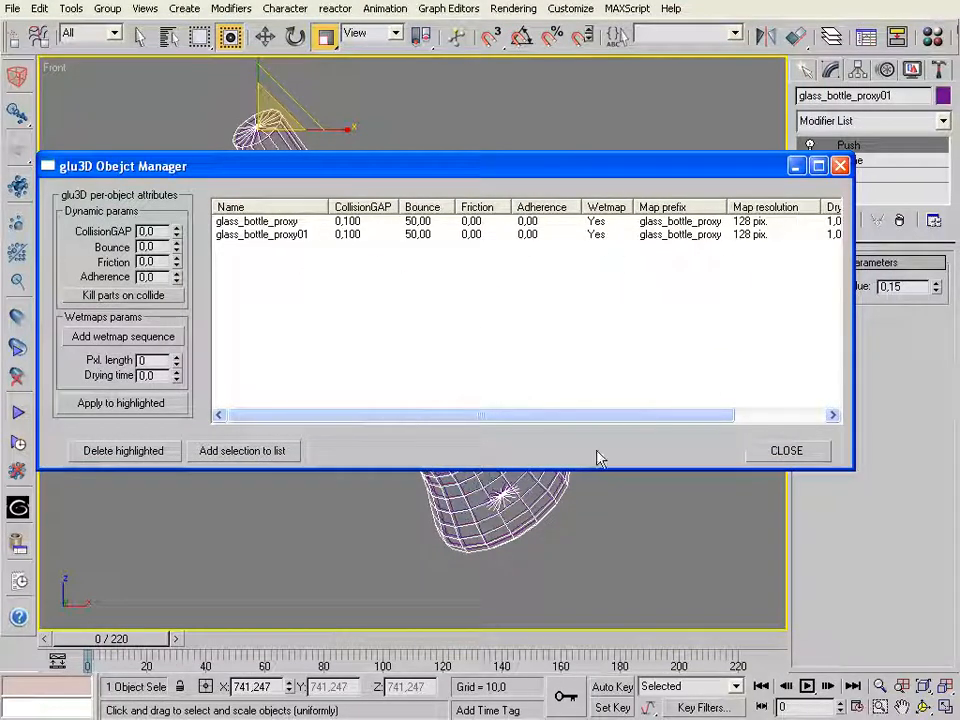
left_click(793, 453)
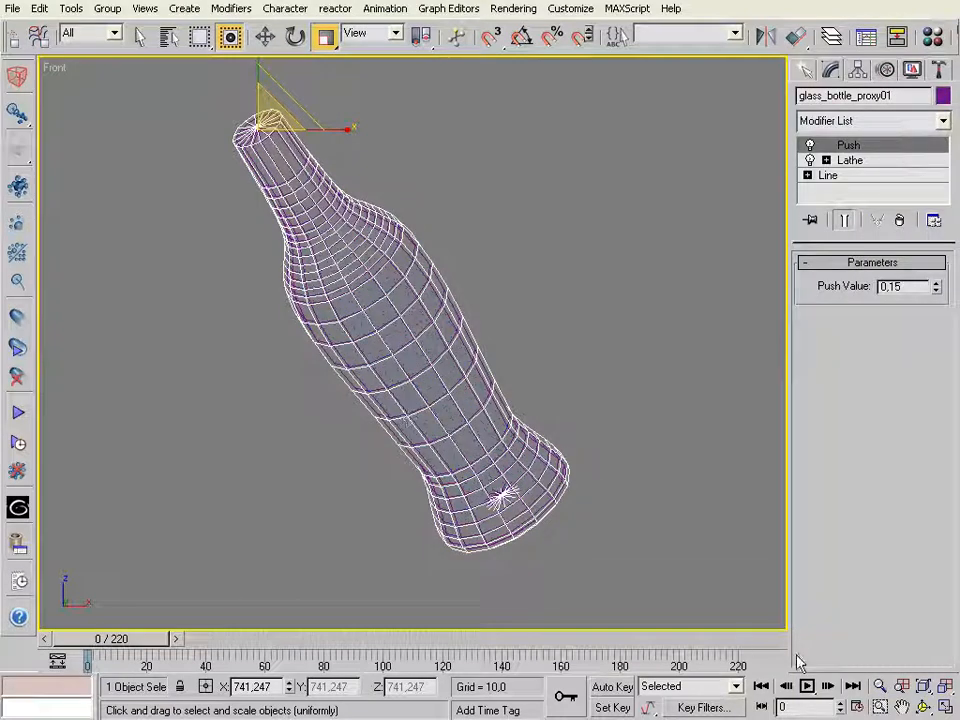
Frame the whole scene in the Front view, select the glu3D particle object and advance to frame 19 to recalculate the fluid
left_click(945, 686)
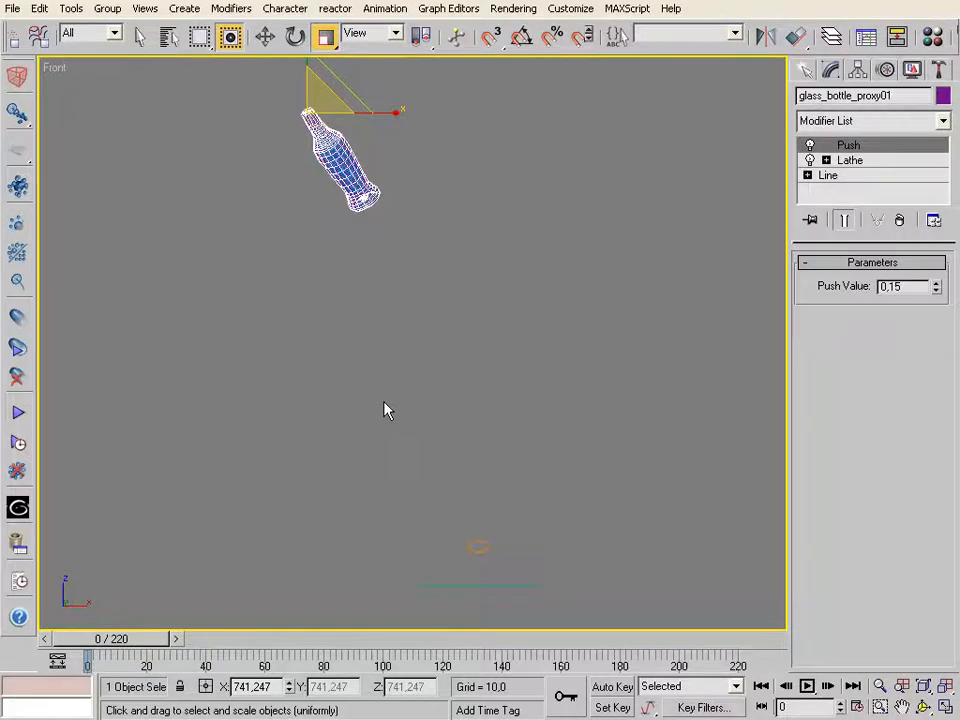
left_click(480, 458)
key("alt+z")
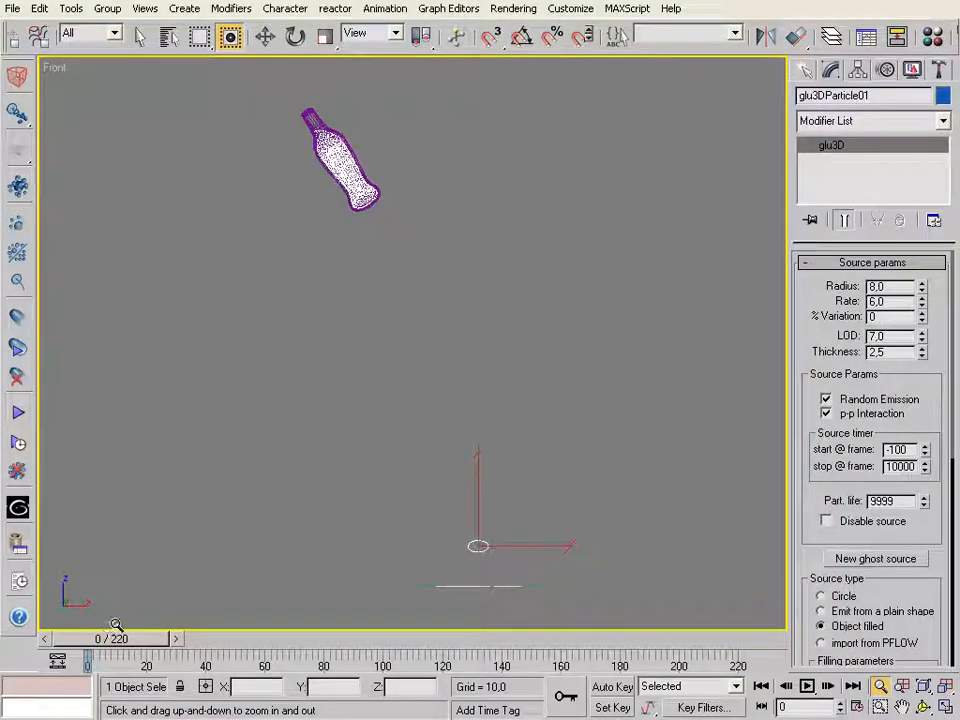
left_click_drag(97, 647, 147, 648)
key("alt+z")
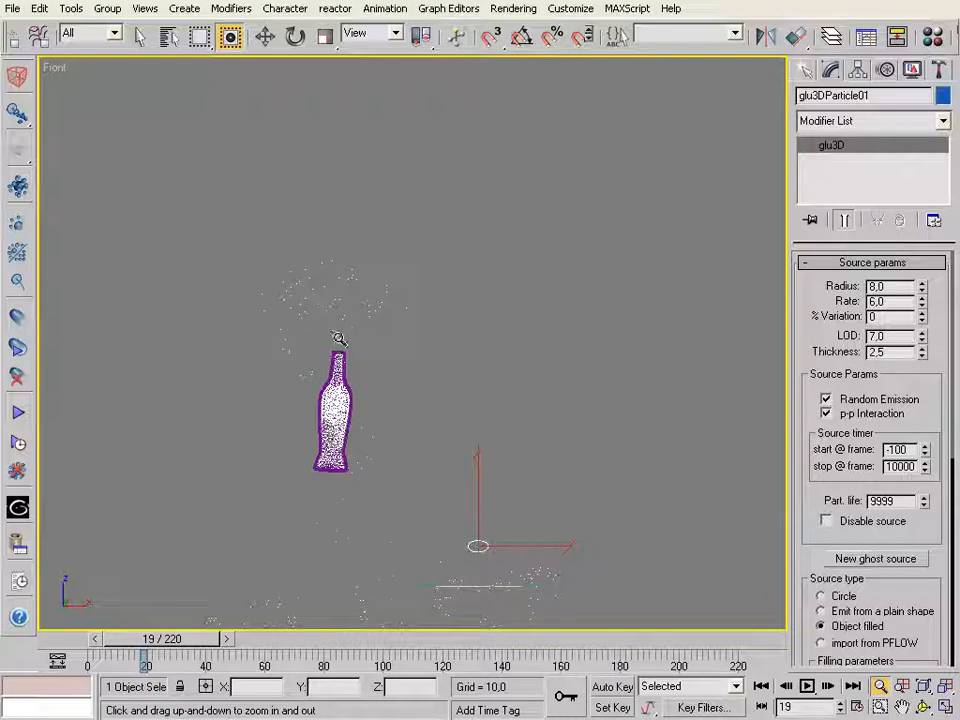
Scrub between frames 16 and 19 to examine the particles inside and around the doubled bottle proxy
right_click(251, 603)
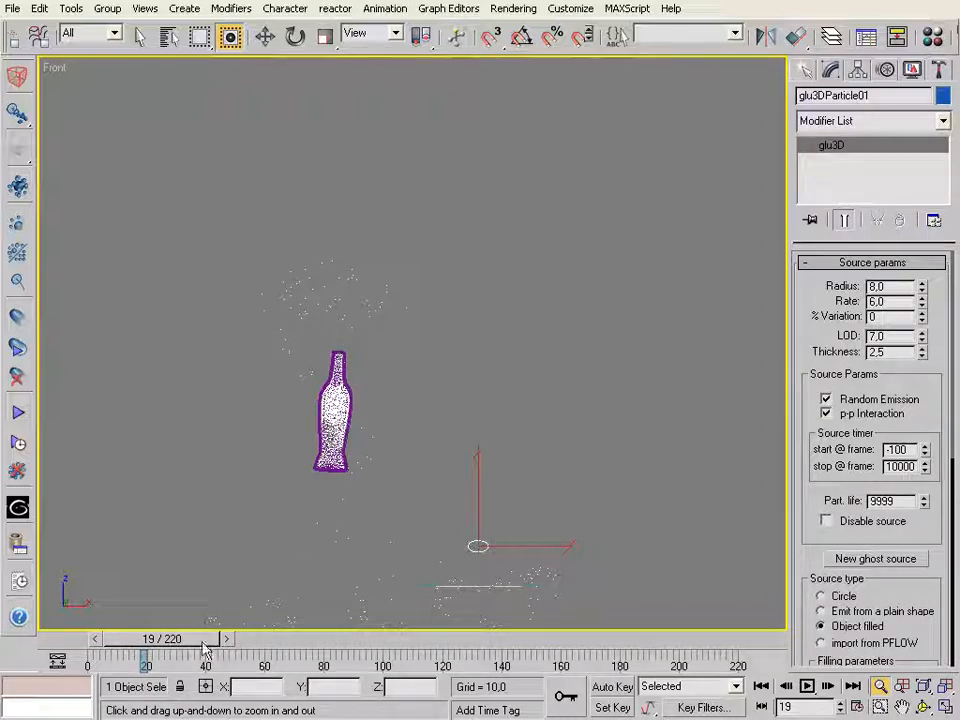
mouse_move(193, 639)
left_mouse_down()
mouse_move(216, 639)
mouse_move(163, 632)
mouse_move(188, 620)
left_mouse_up()
key("alt+z")
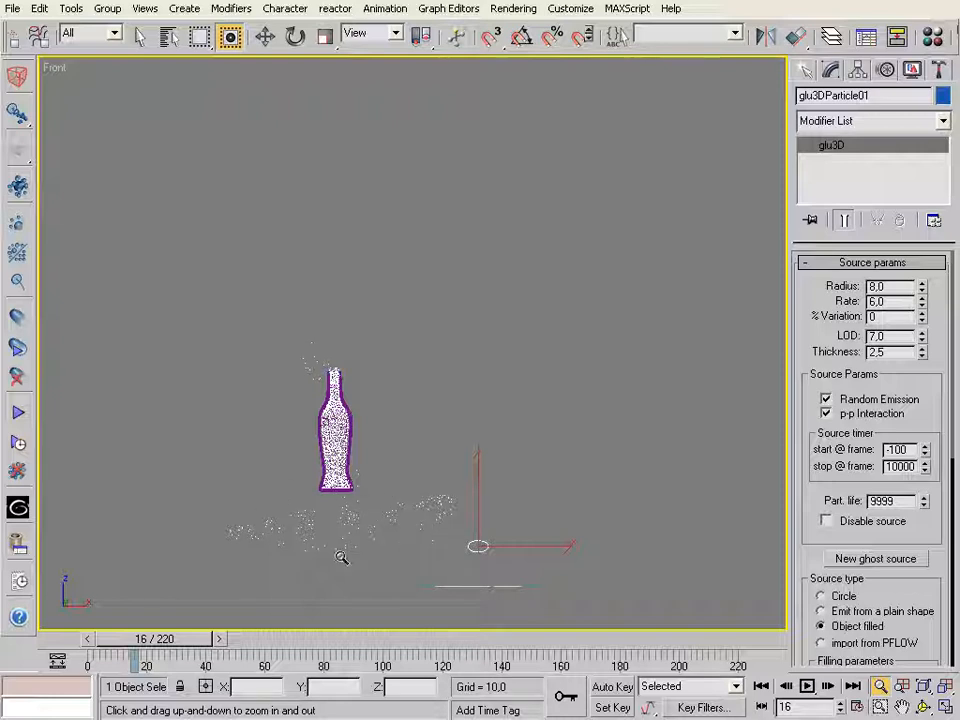
left_click_drag(172, 645, 178, 645)
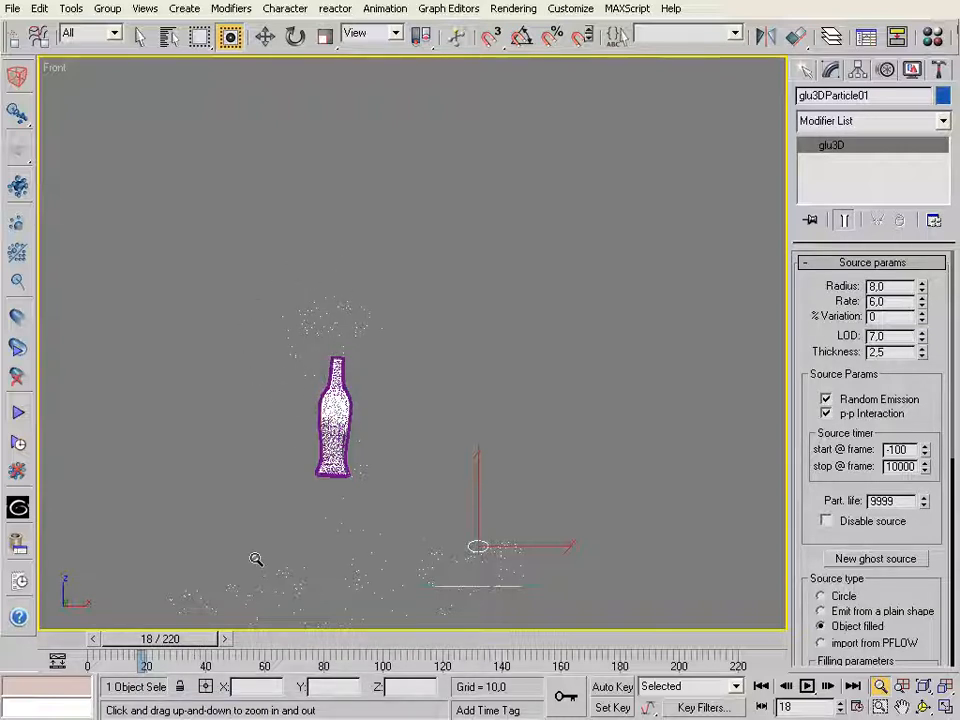
Return to frame 0 and play the animation to check the particles in the moving bottle
left_click_drag(178, 642, 120, 609)
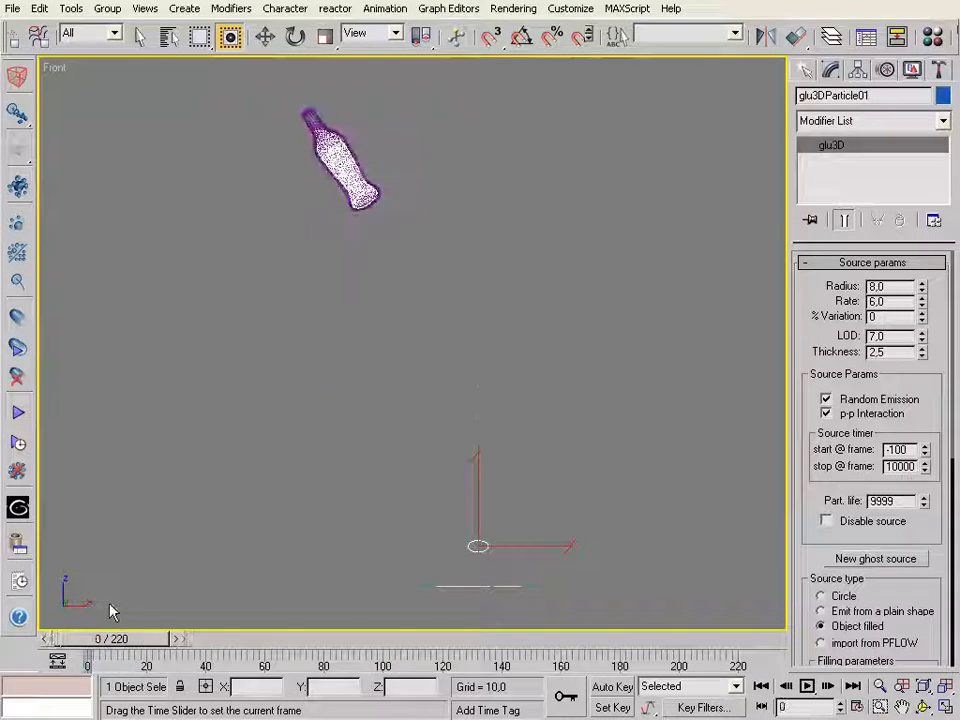
key("alt+z")
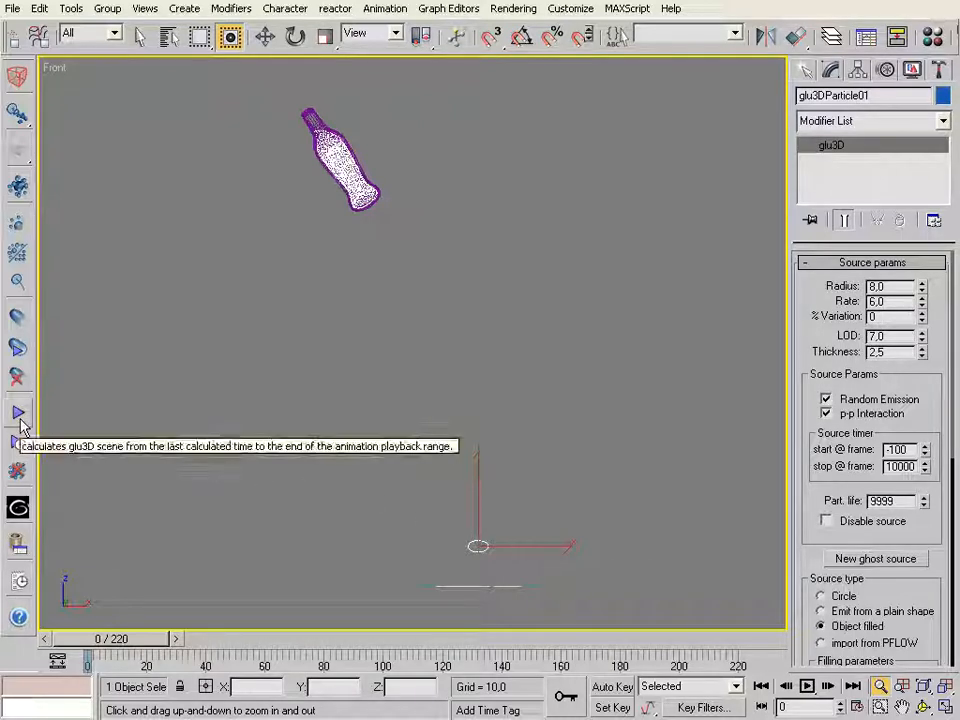
key("w")
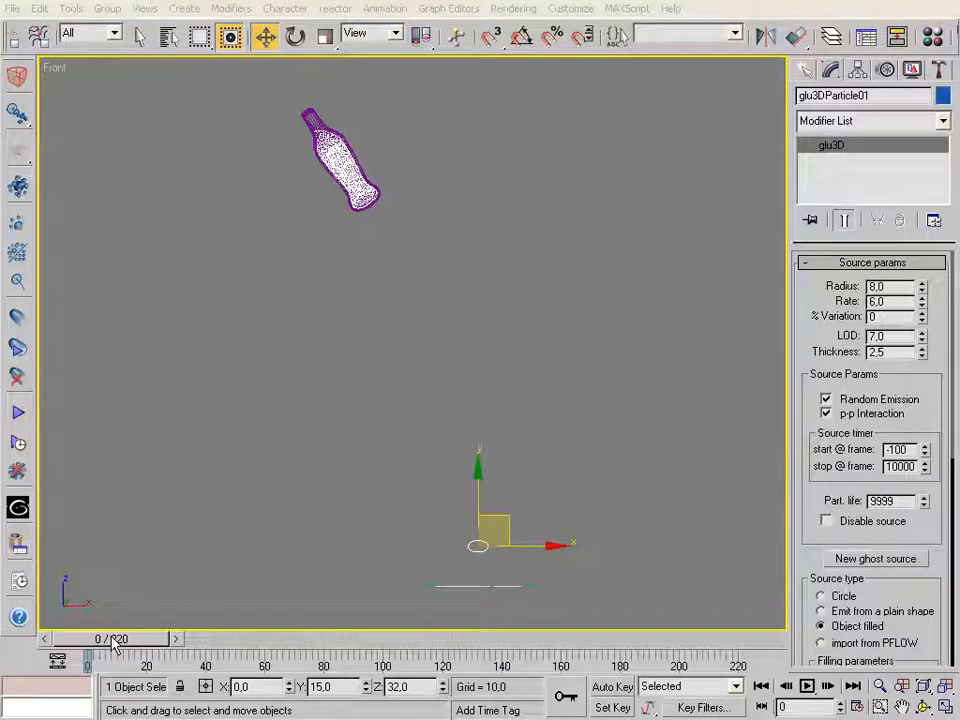
left_click(806, 686)
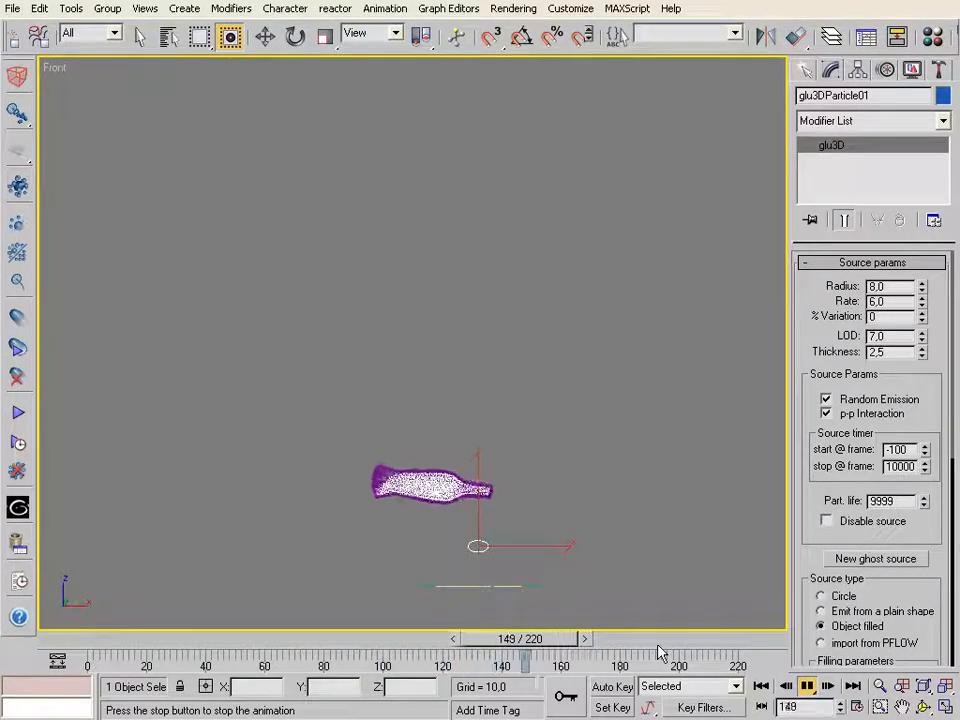
Scrub the first 20 frames in the Front view to examine where particles escape the bottle
left_click_drag(558, 638, 105, 638)
left_click_drag(109, 592, 178, 570)
key("w")
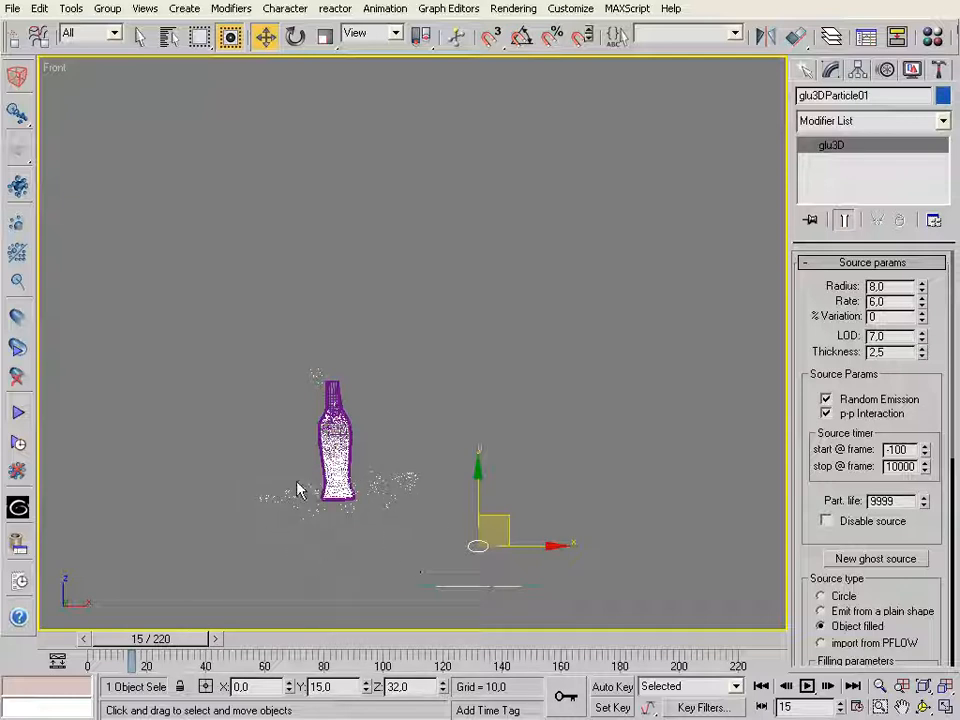
left_click_drag(160, 643, 174, 648)
key("w")
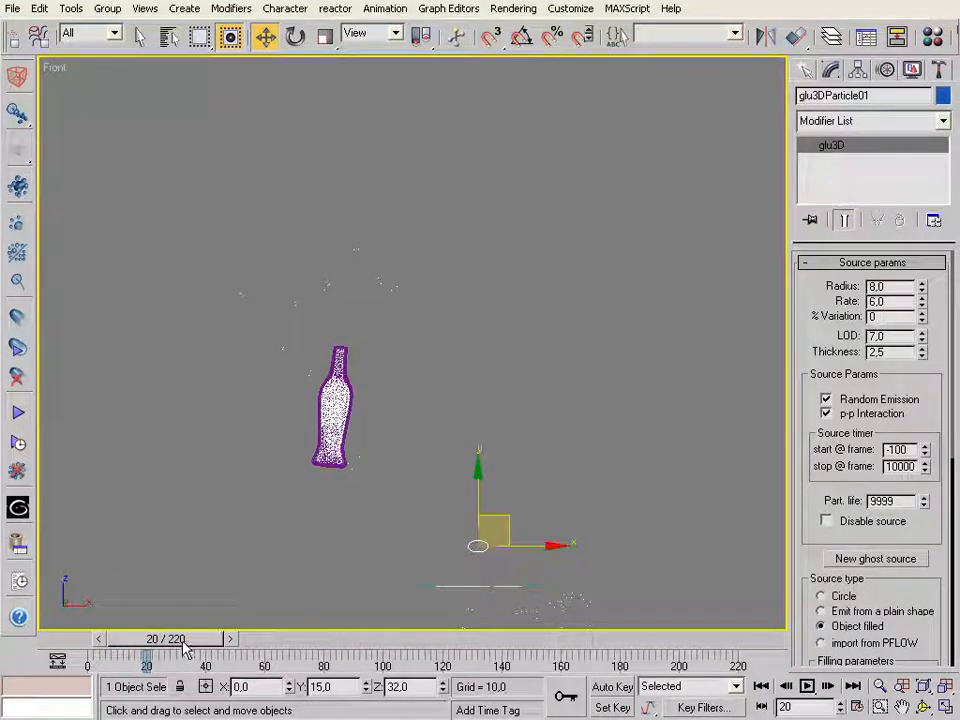
Scrub from frame 20 through to frame 220 to check that the particles stay inside the tilting bottle
left_click_drag(182, 638, 386, 638)
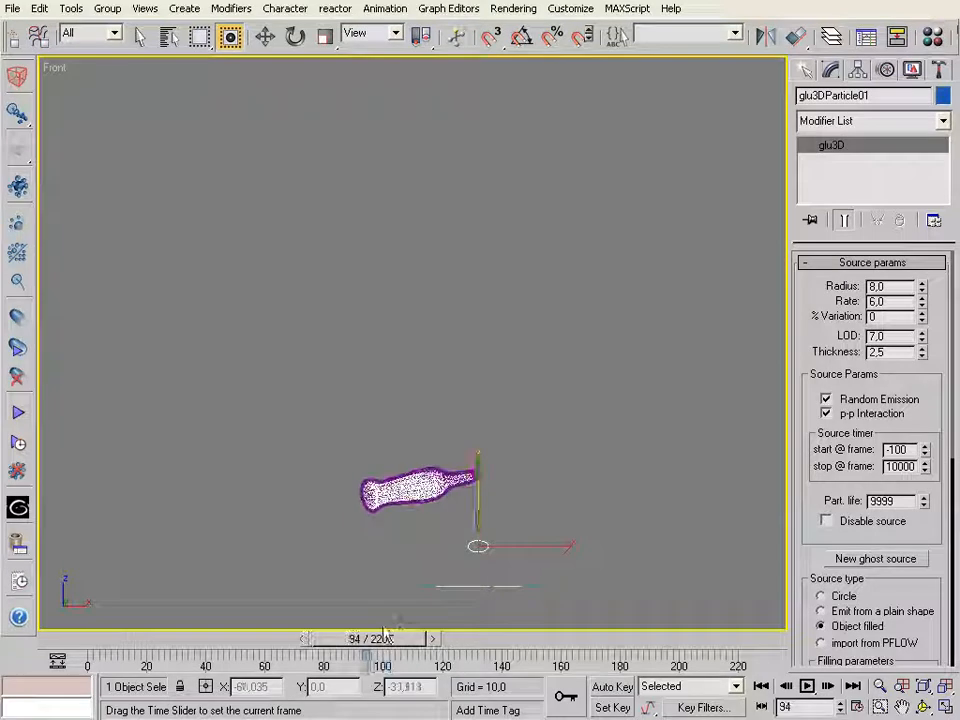
key("w")
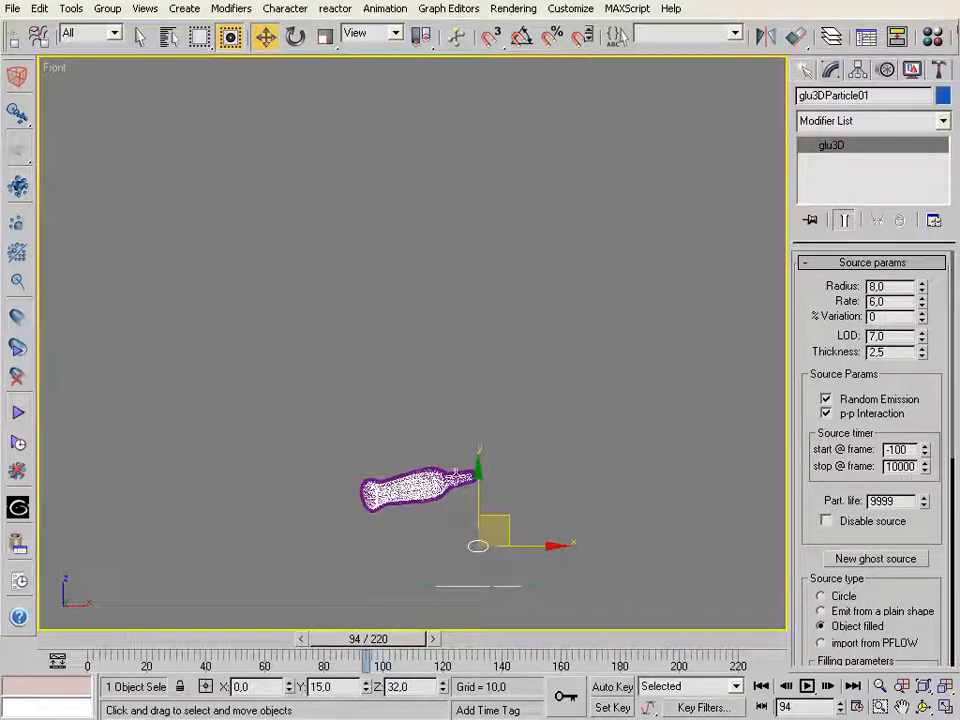
left_click_drag(348, 648, 172, 618)
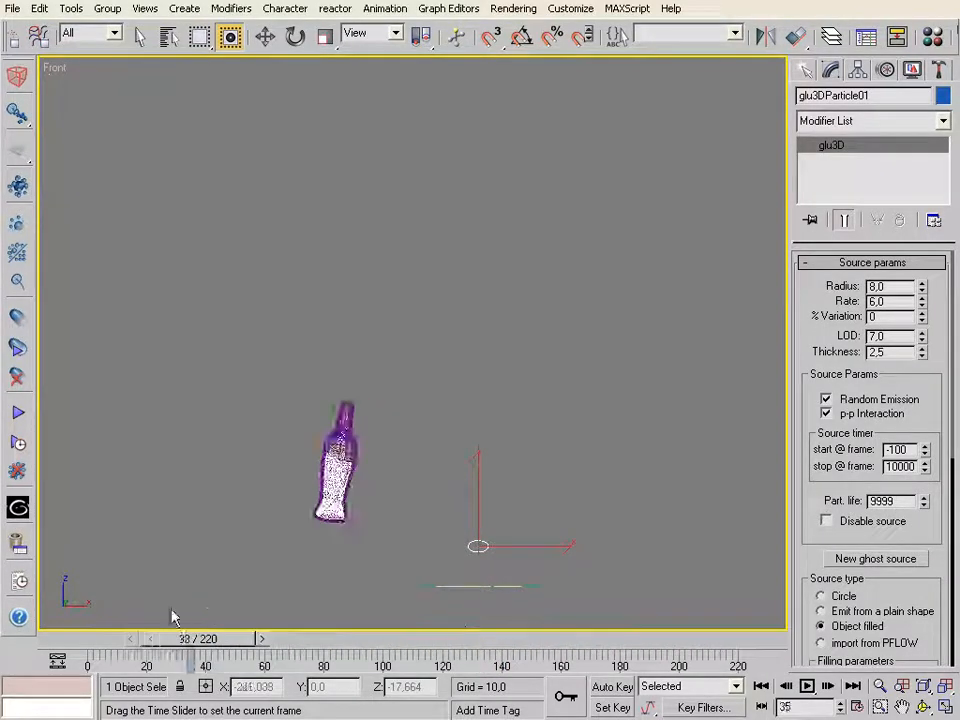
key("/")
left_click_drag(360, 648, 724, 650)
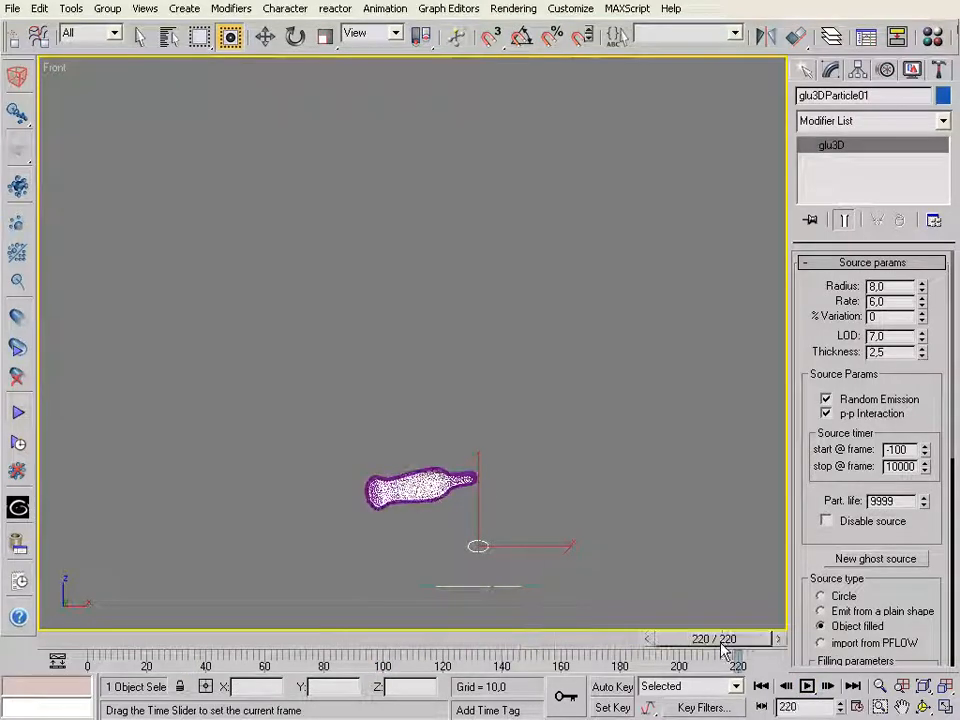
key("w")
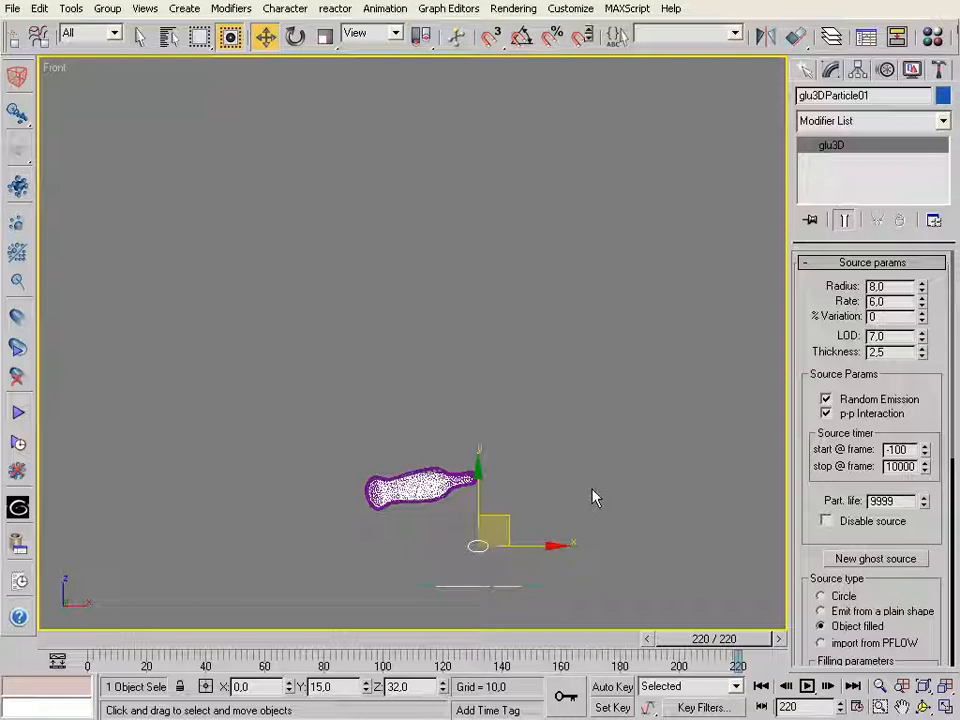
Switch to the Camera01 view and show the glu3D mesh surface at frame 220
key("c")
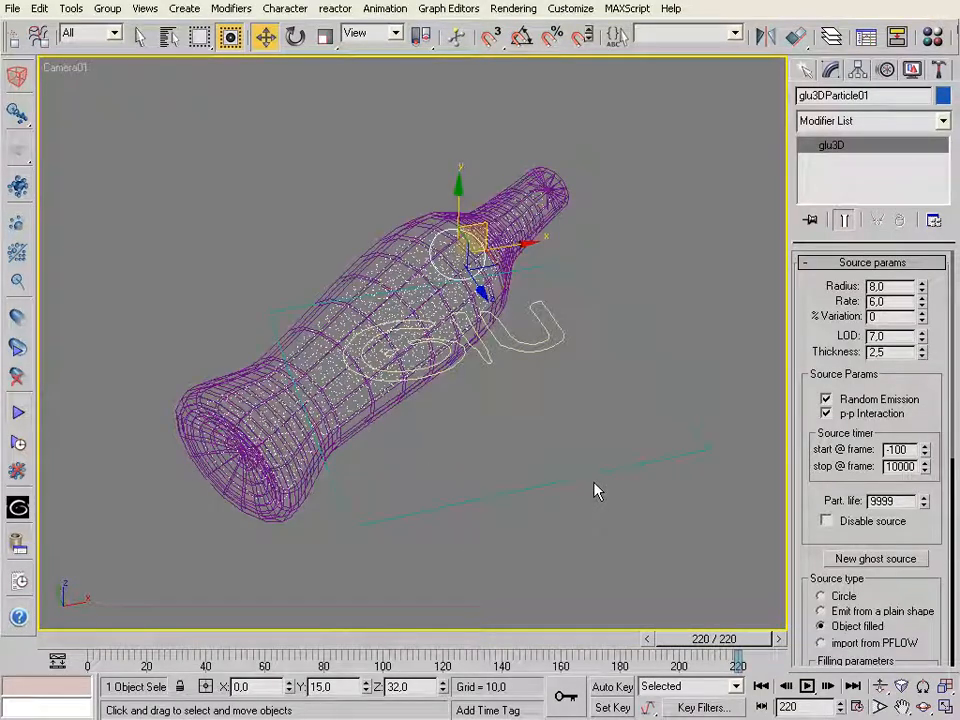
mouse_move(726, 638)
left_mouse_down()
mouse_move(643, 638)
mouse_move(718, 645)
left_mouse_up()
key("w")
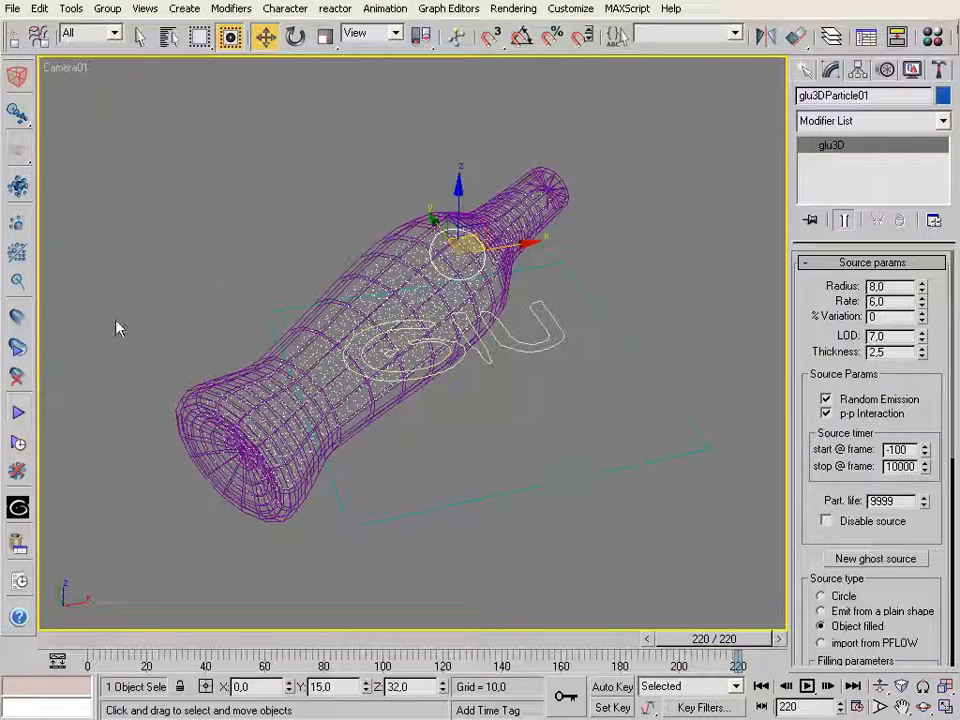
left_click(17, 317)
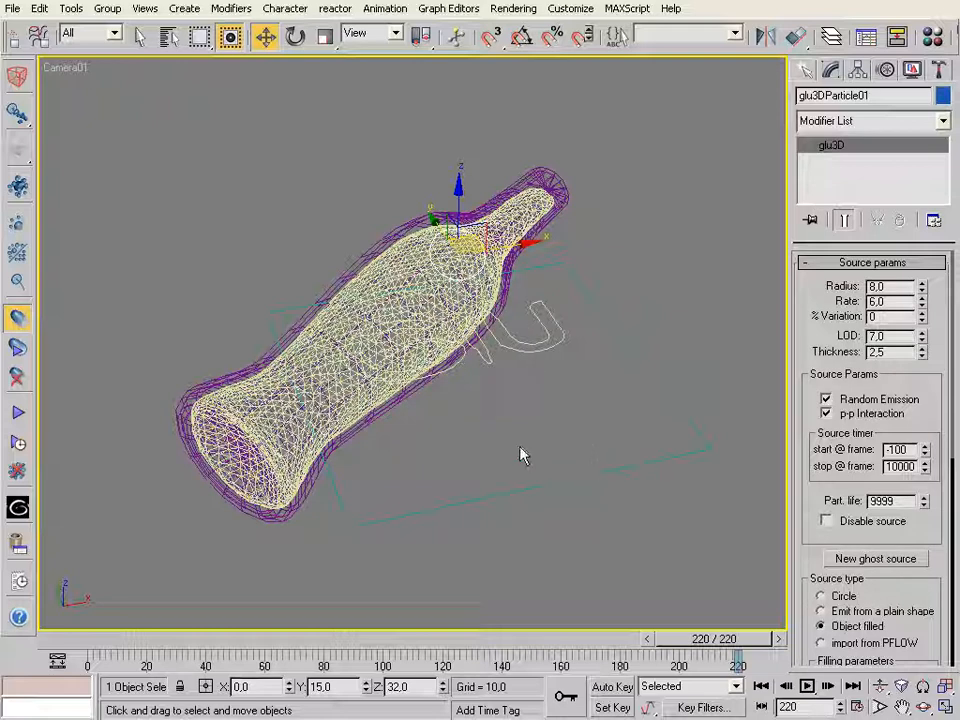
Select the glu3D_01 object, expand its Surface Params and set Surface LOD to 5
left_click(527, 345)
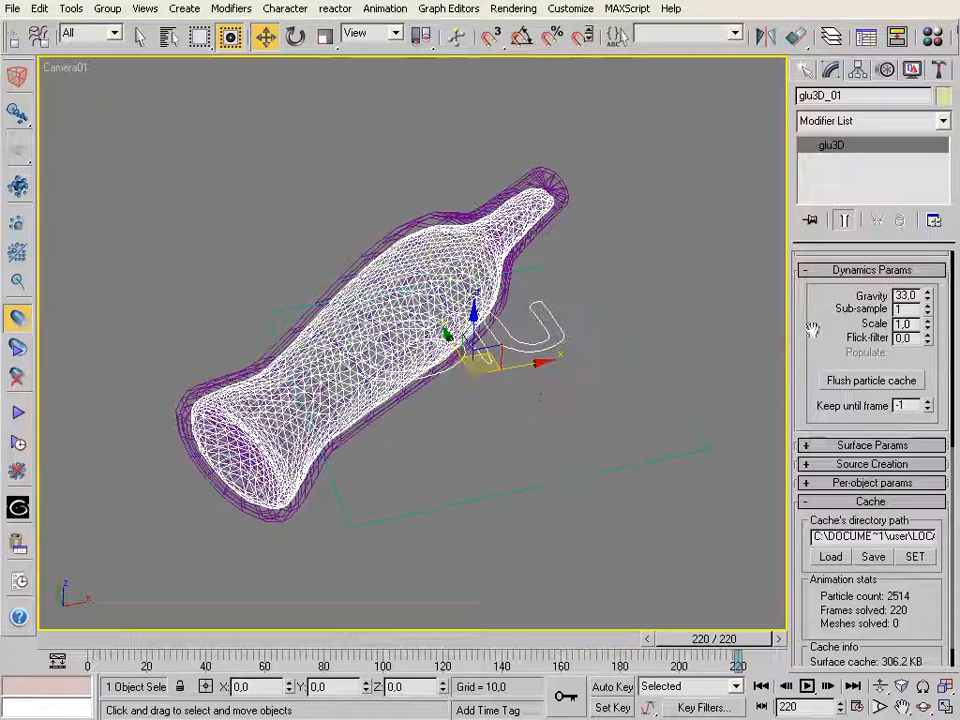
scroll(805, 350, "up", 6)
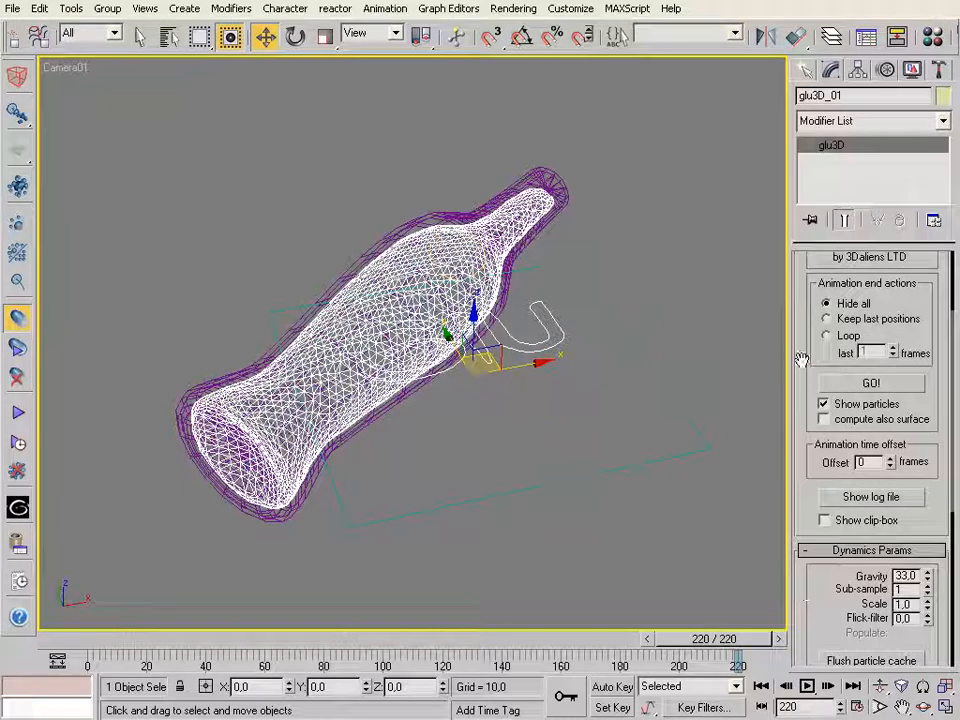
scroll(801, 360, "up", 2)
scroll(801, 358, "down", 7)
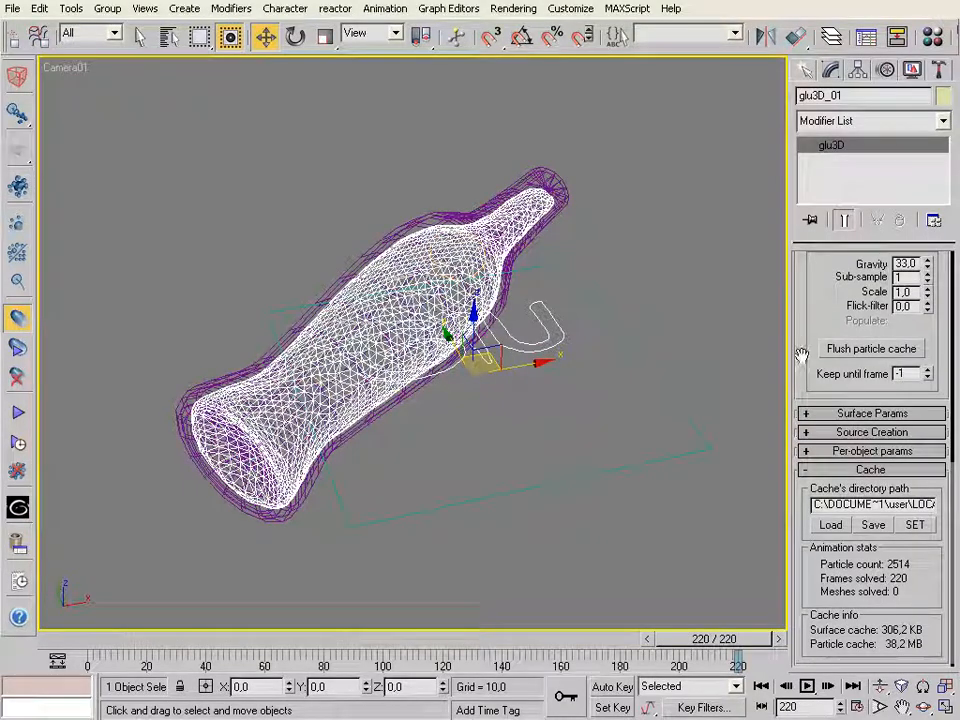
left_click(805, 413)
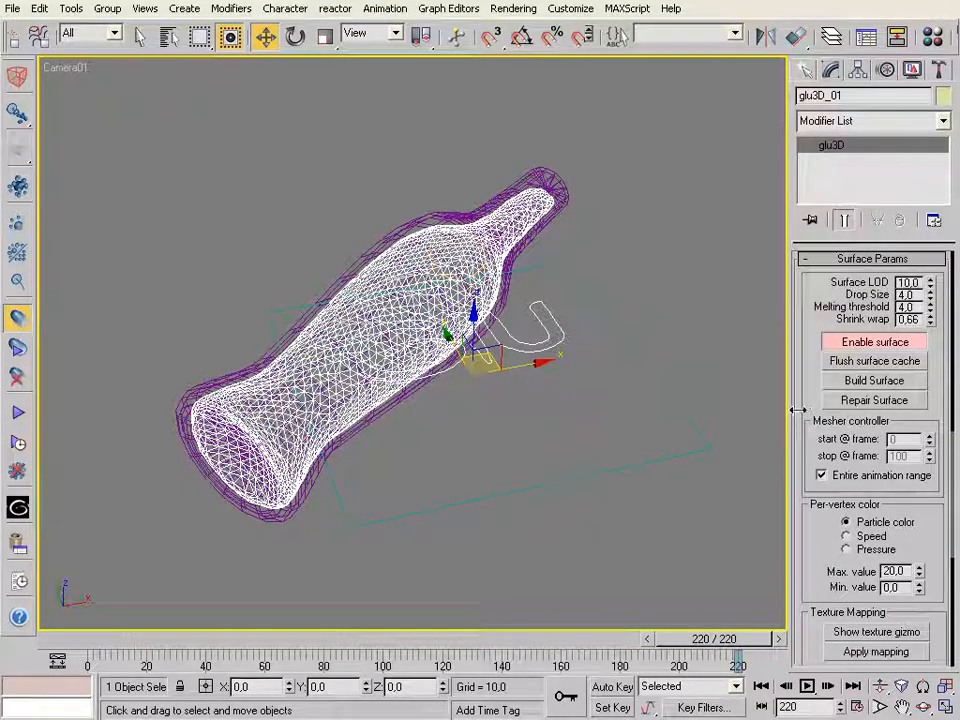
left_click_drag(805, 343, 806, 378)
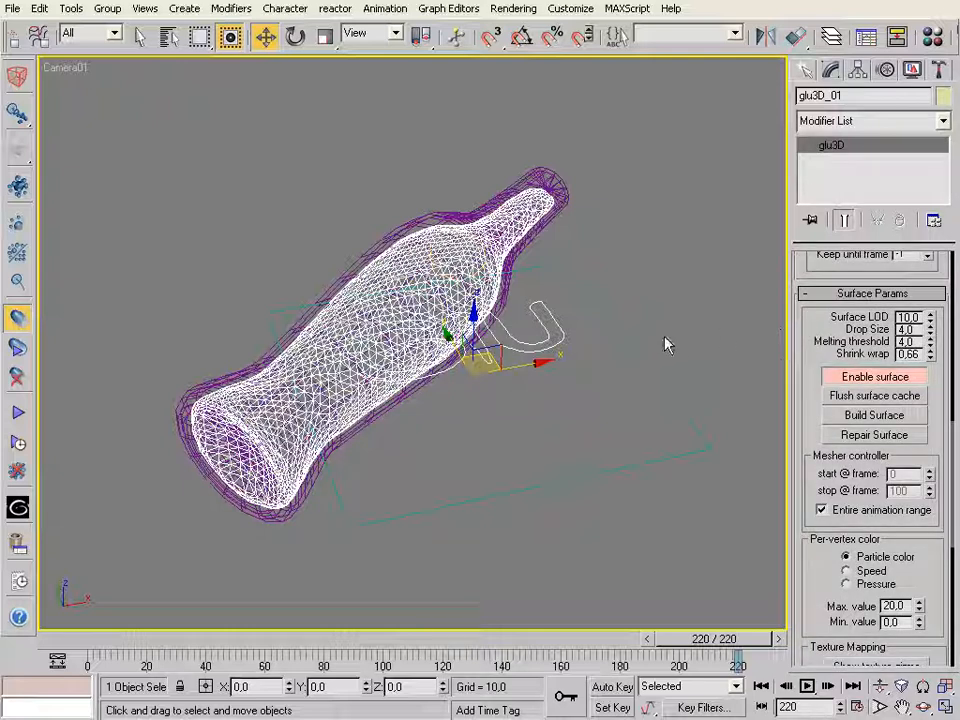
left_click_drag(917, 317, 858, 317)
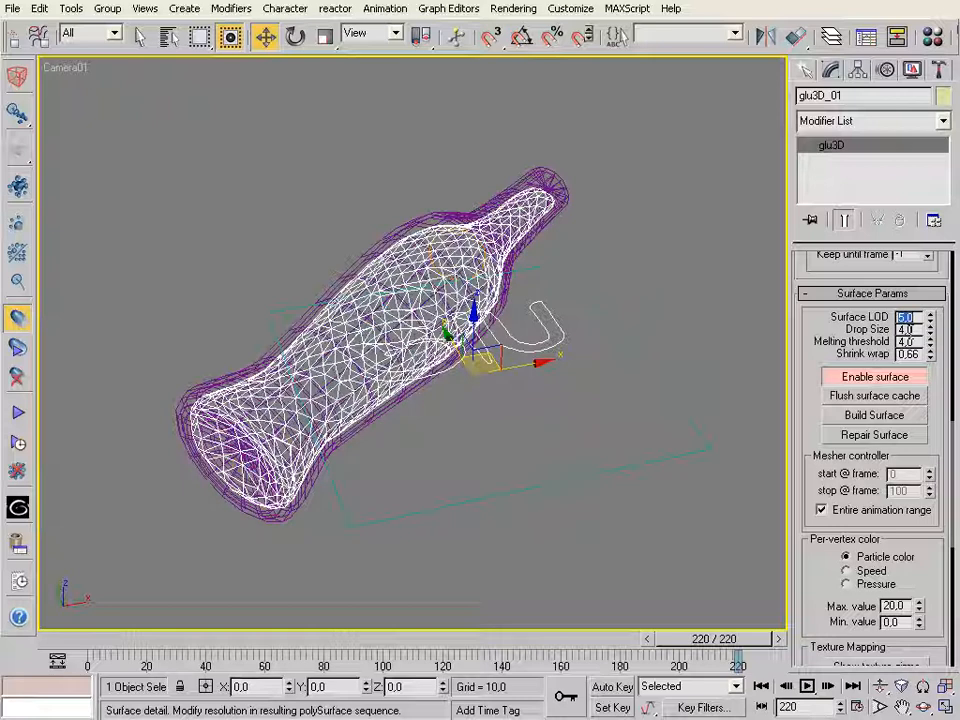
Set the fluid surface's Drop Size to 3 and Melting threshold to 3
key("ctrl+s")
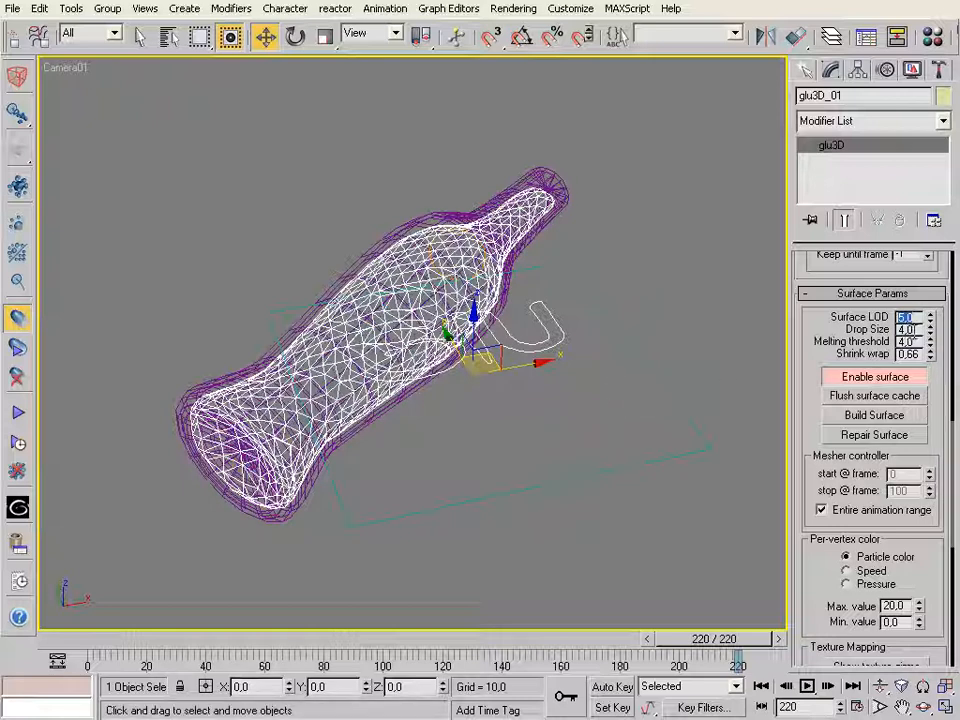
key("Tab")
type("3")
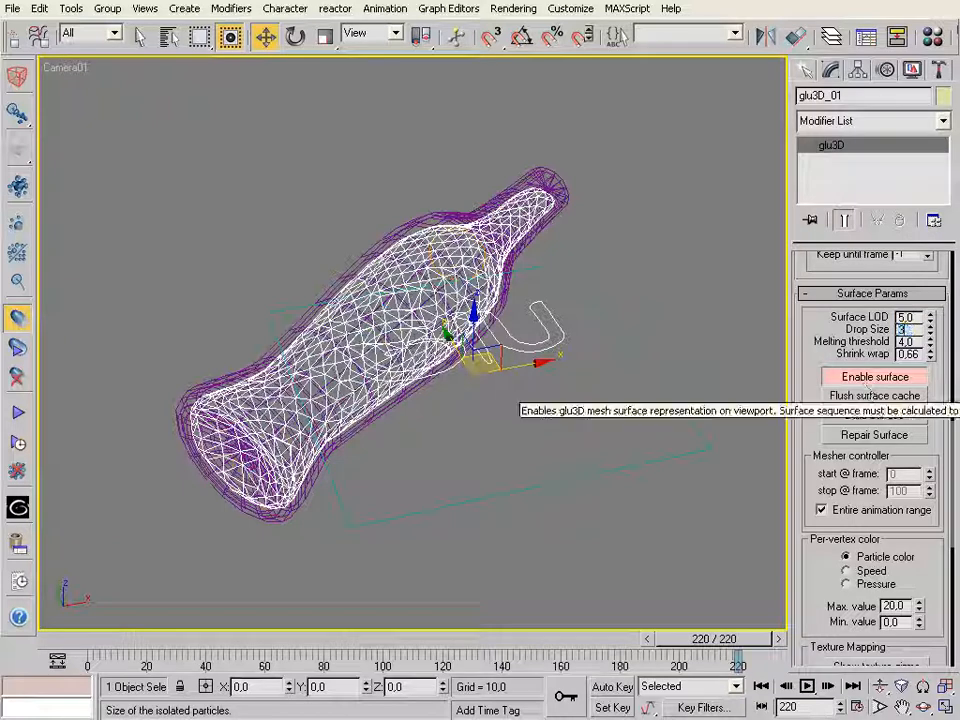
key("Return")
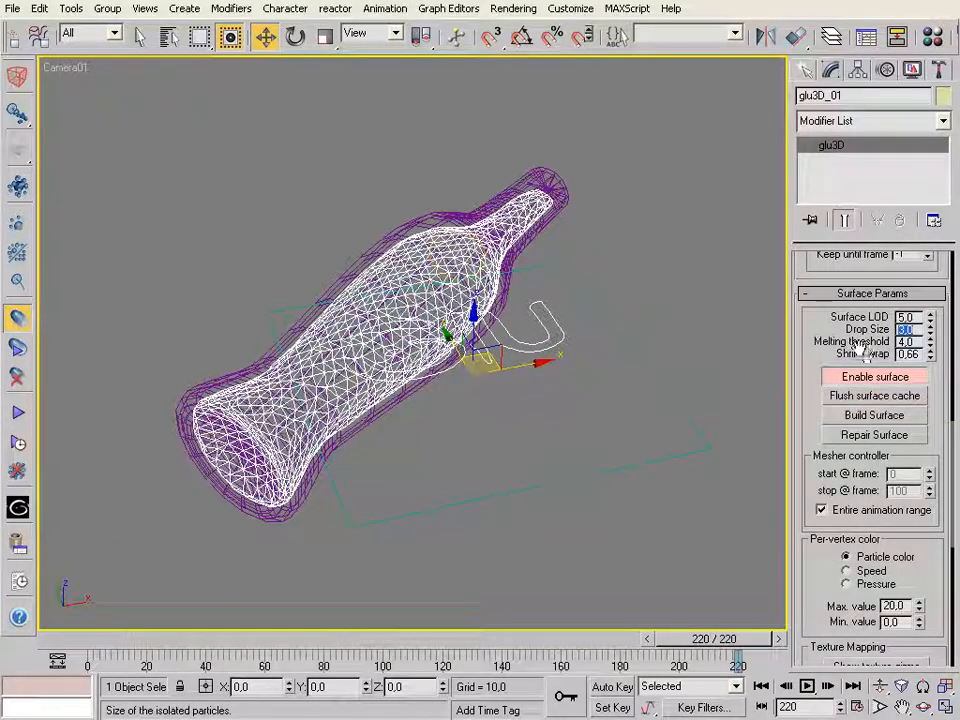
key("Tab")
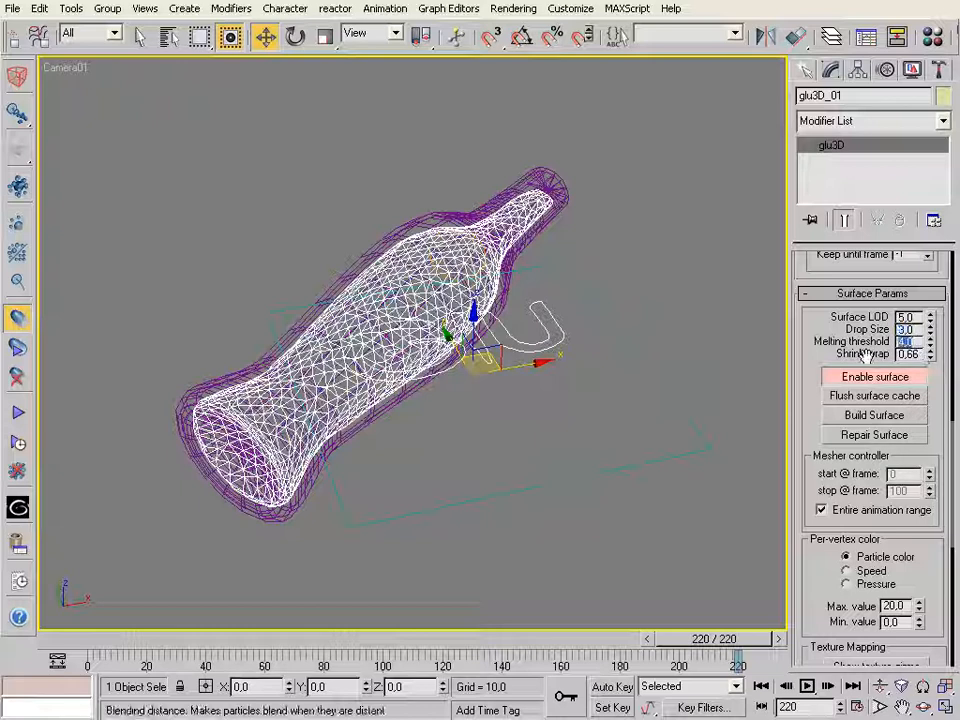
type("3")
key("Return")
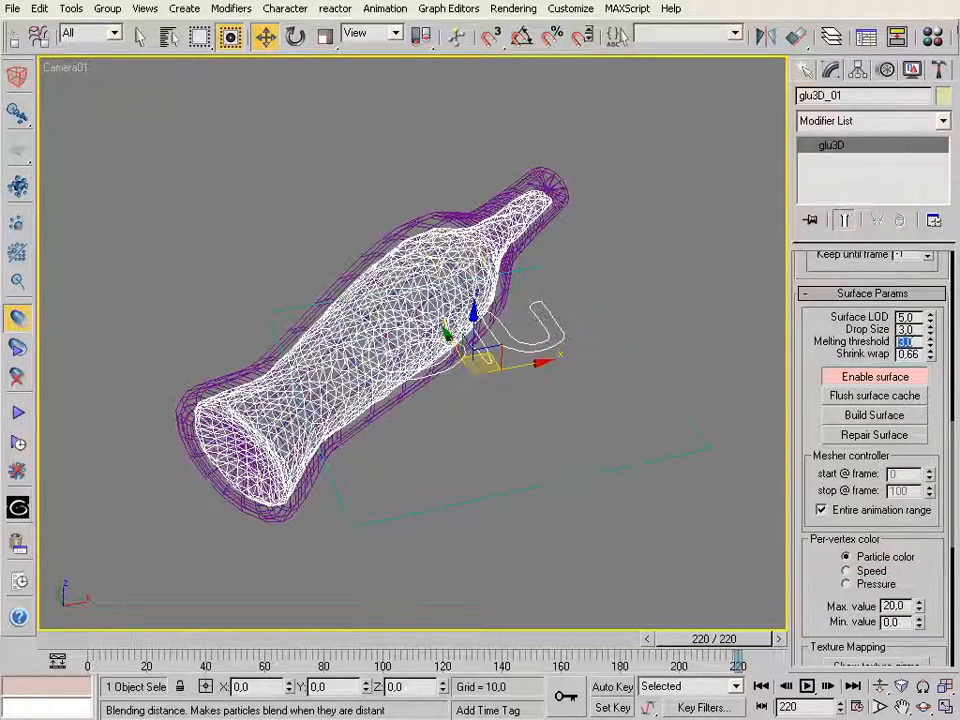
Try a finer fluid surface with Surface LOD 8 and Drop Size 2
left_click_drag(918, 319, 868, 328)
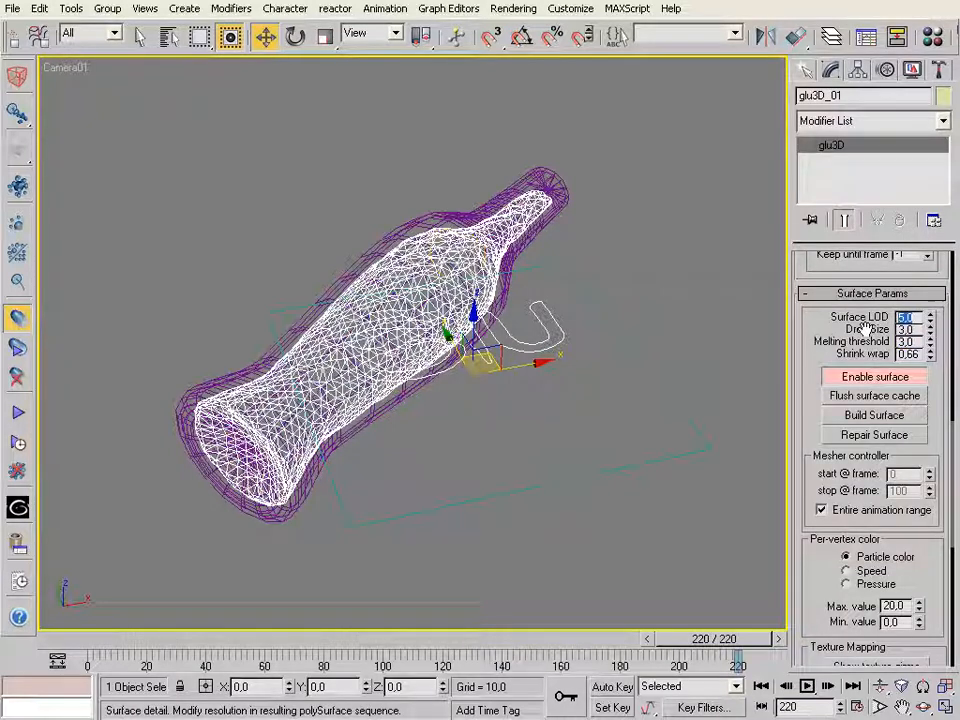
type("8")
key("Return")
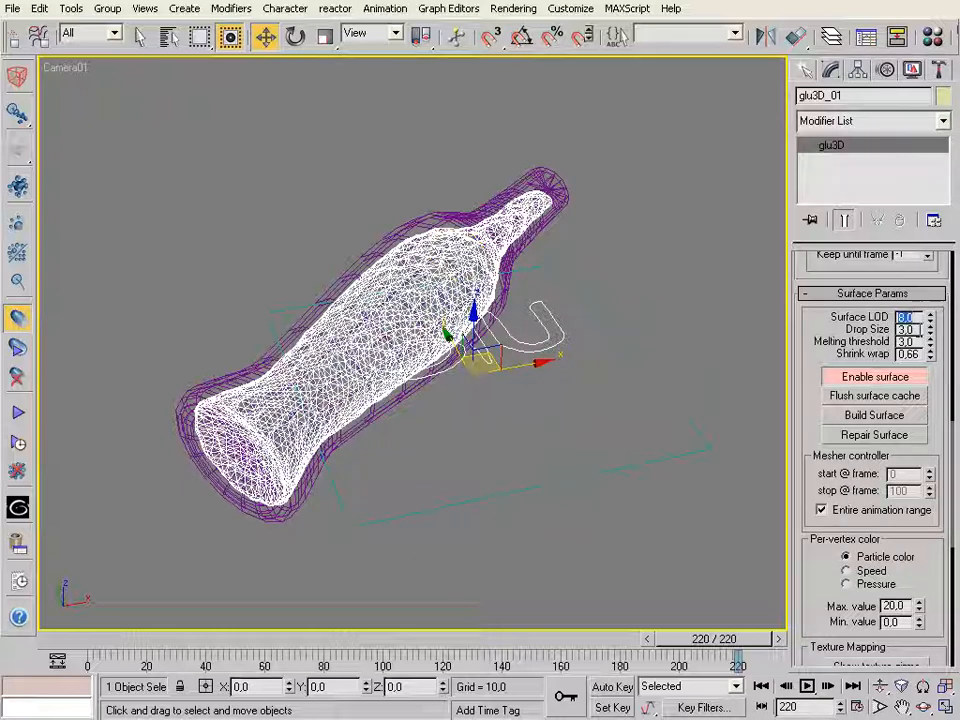
key("Tab")
type("2")
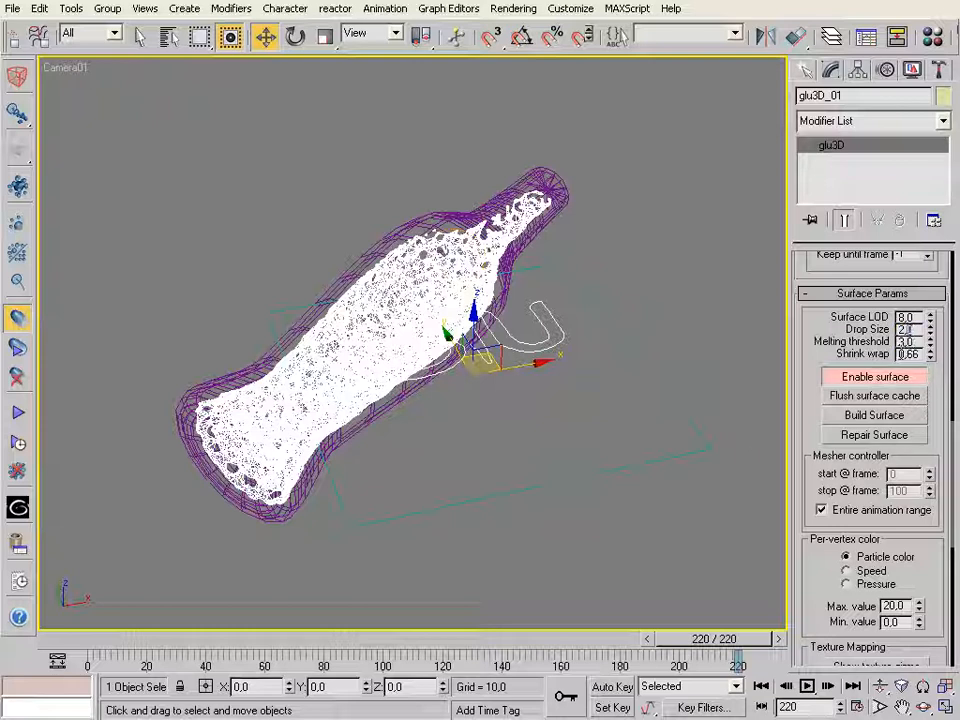
Set the fluid surface's Drop Size to 2.5 and Surface LOD to 5
double_click(908, 330)
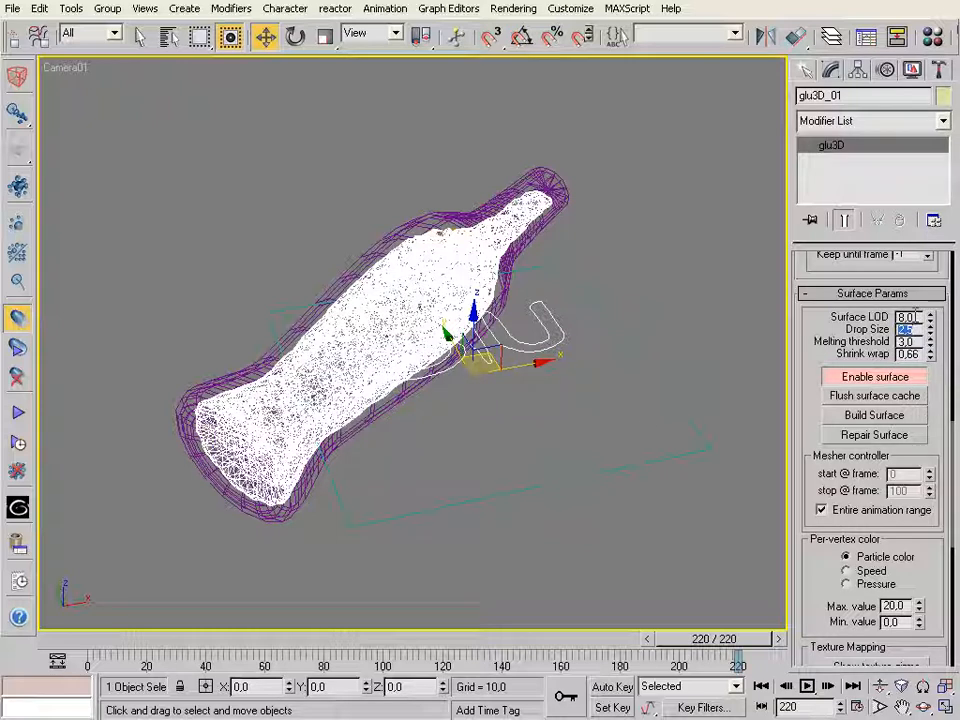
double_click(906, 316)
type("5")
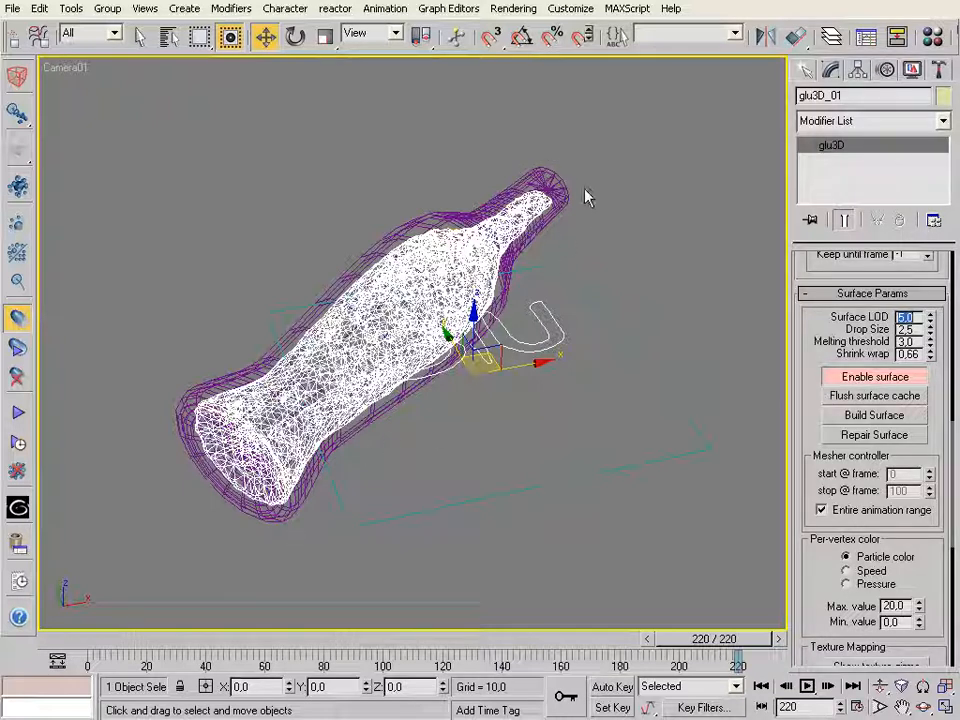
Build the glu3D mesh surface from frame 0, stop the build at frame 97 and scrub to frame 94
left_click_drag(704, 645, 56, 529)
key("w")
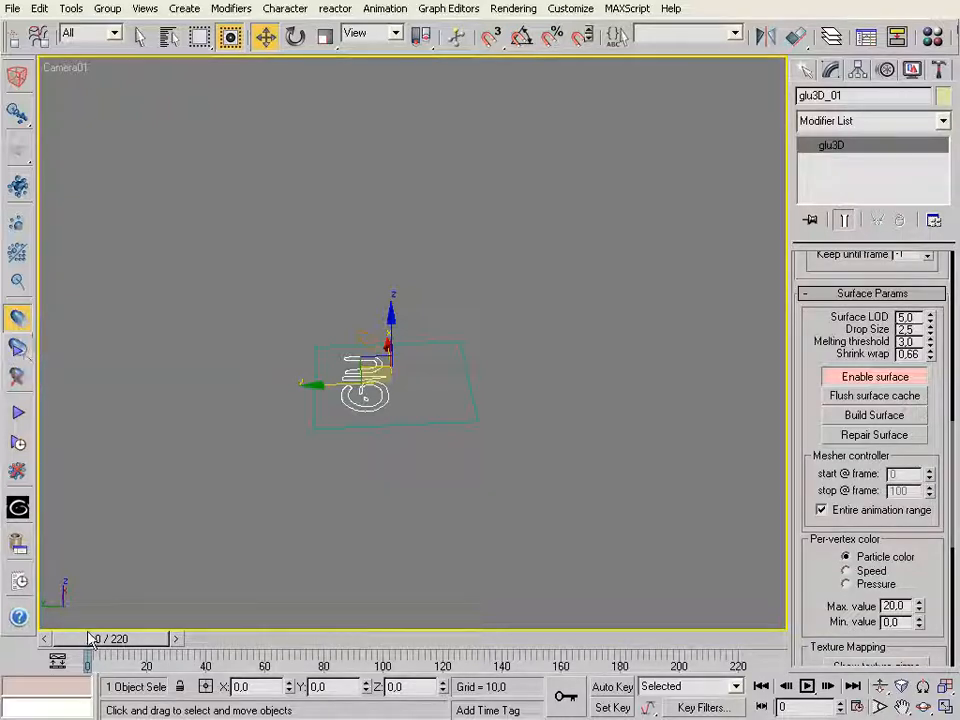
left_click_drag(95, 640, 64, 579)
key("w")
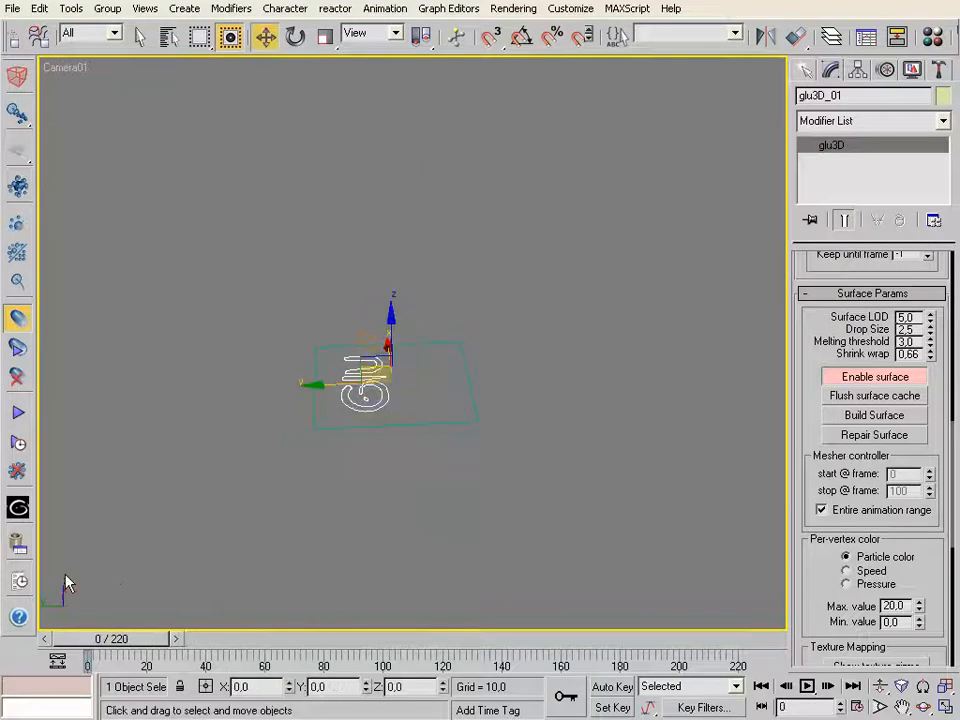
left_click(17, 349)
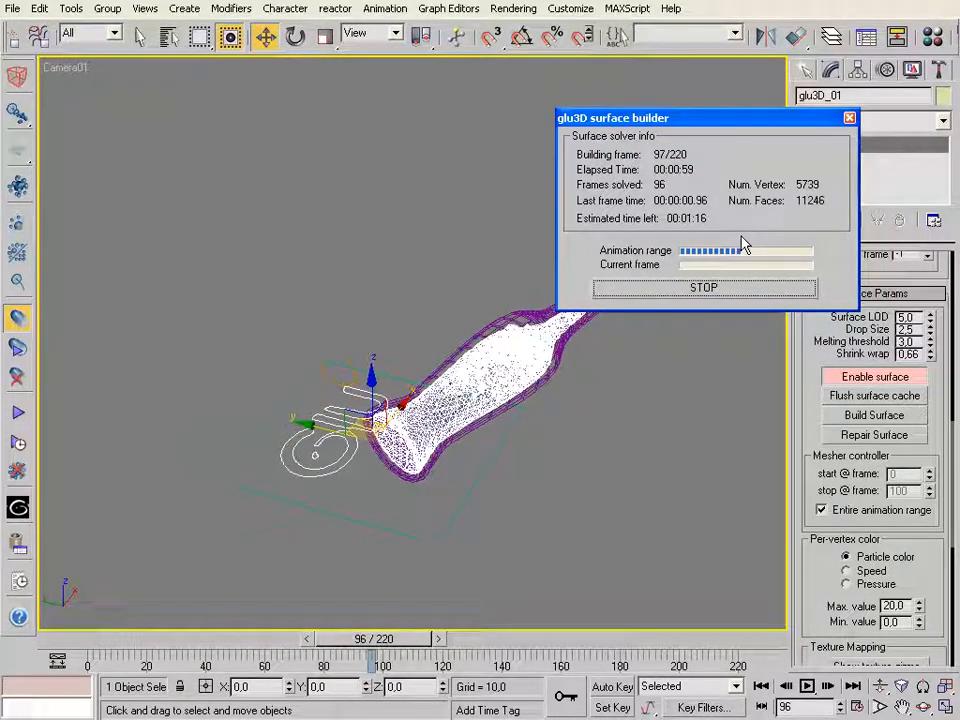
left_click(705, 288)
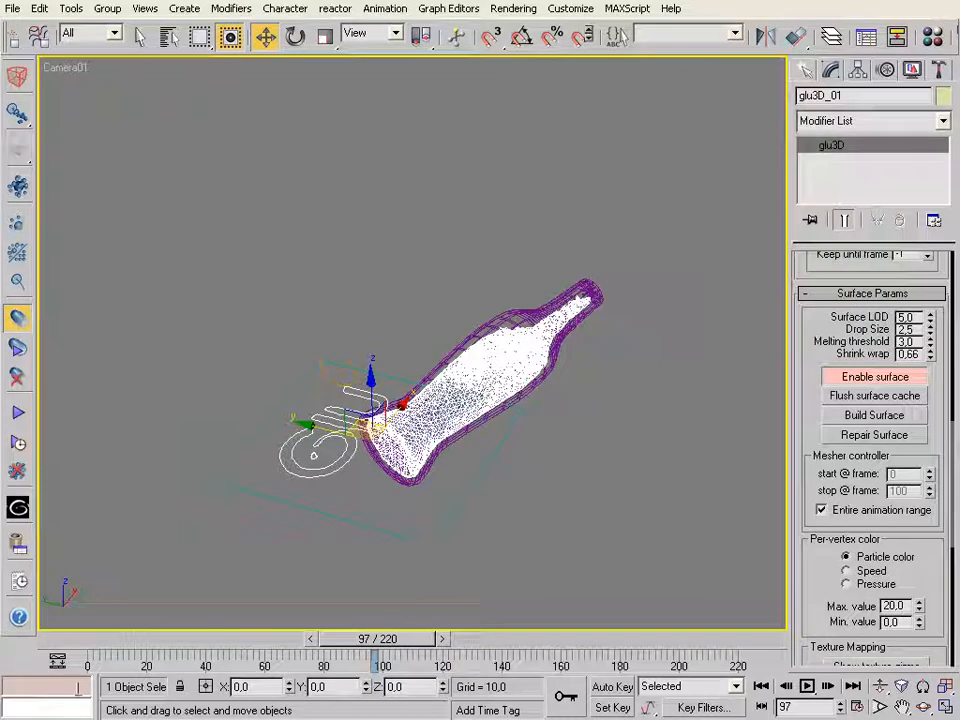
left_click_drag(108, 638, 352, 636)
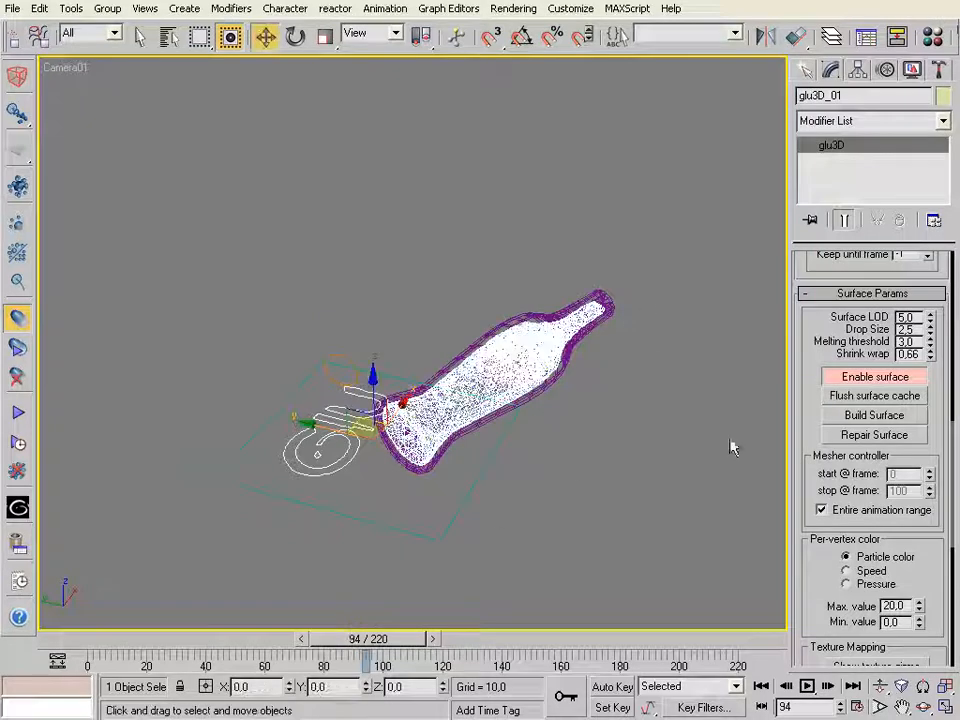
Hide both collision proxy meshes around the fluid, glass_bottle_proxy and glass_bottle_proxy01
left_click(500, 321)
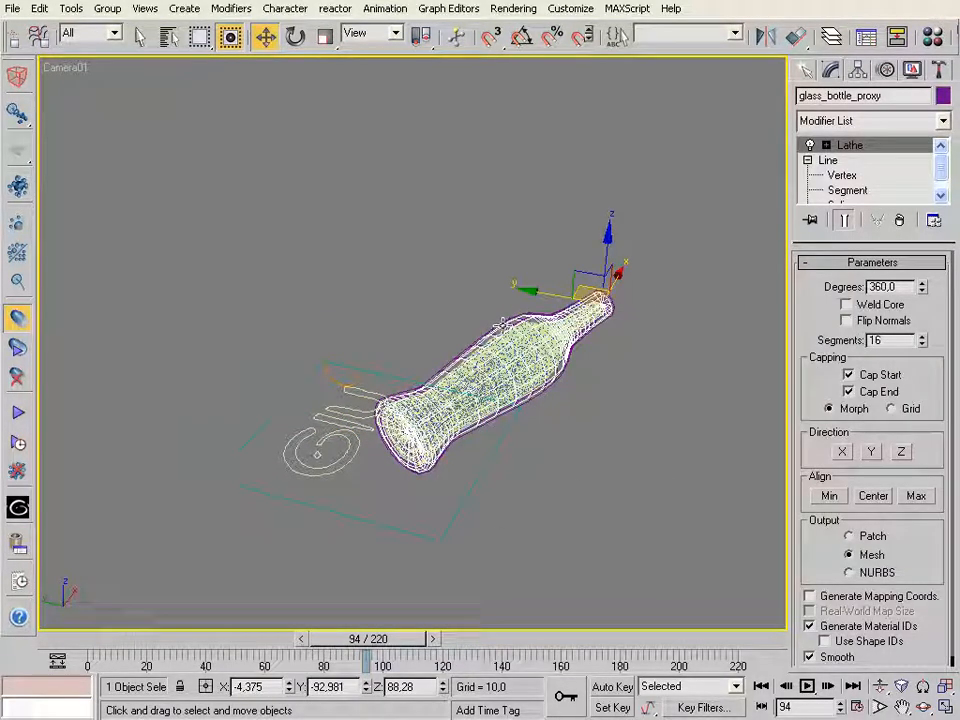
right_click(502, 320)
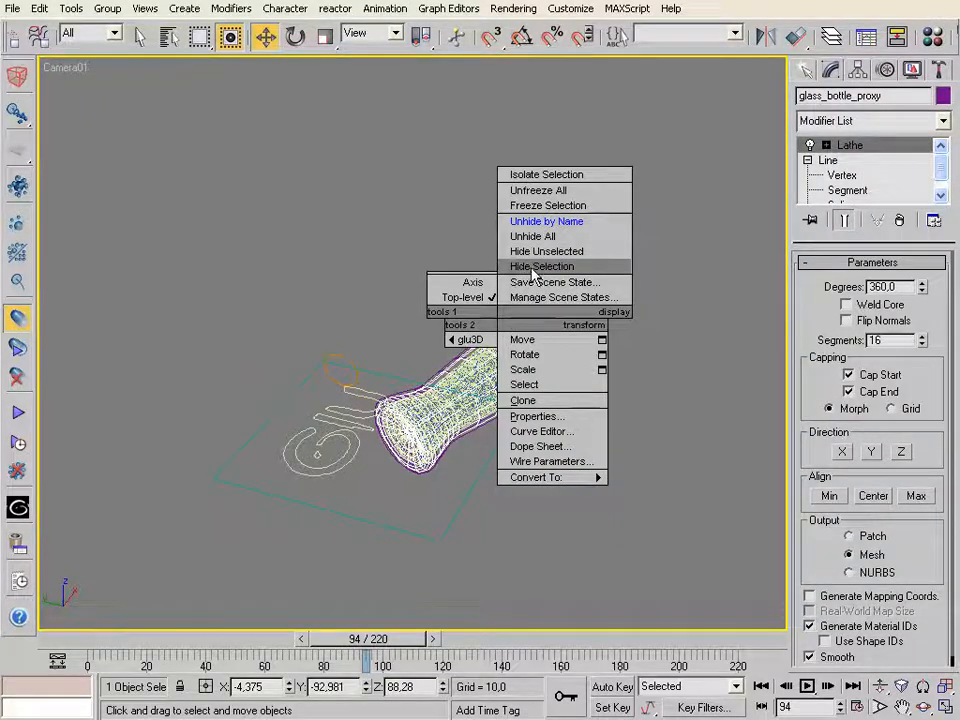
left_click(533, 267)
left_click(502, 318)
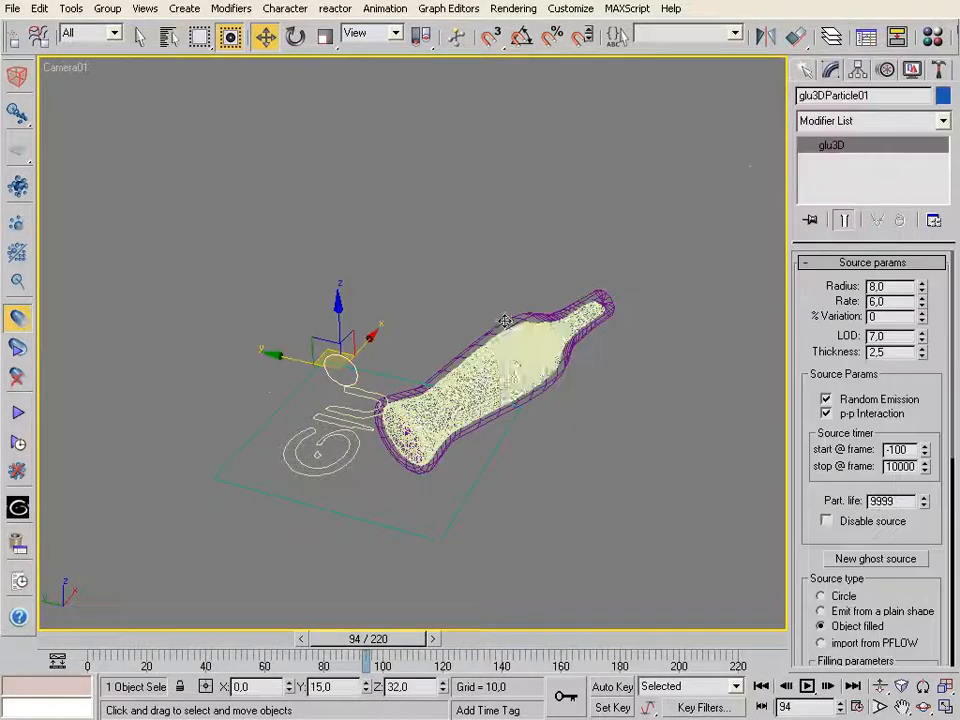
right_click(507, 318)
left_click(541, 314)
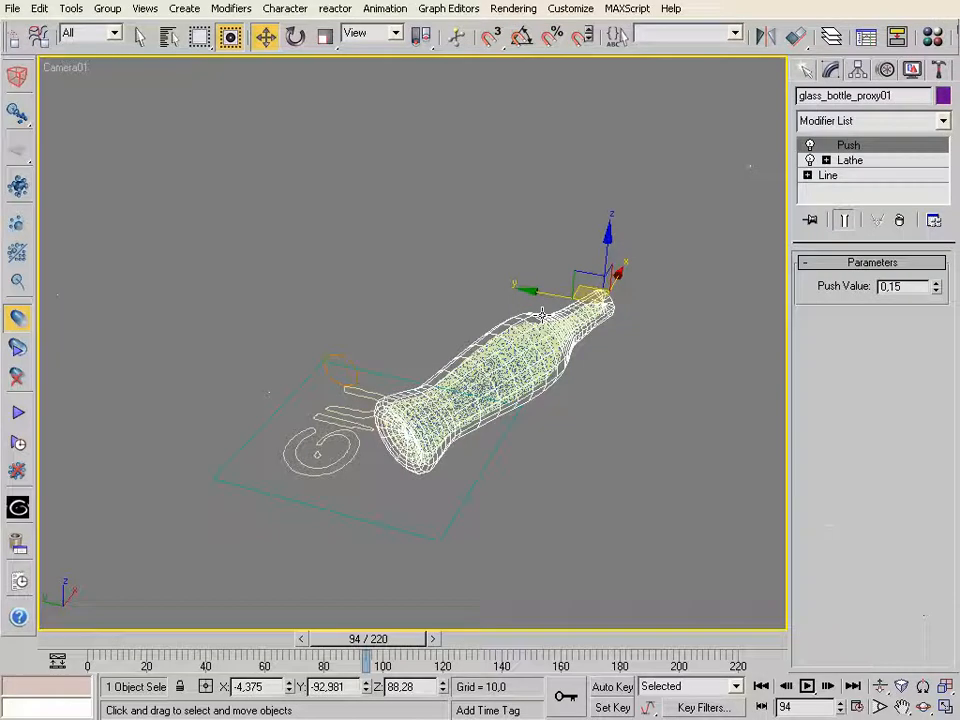
right_click(540, 311)
left_click(556, 260)
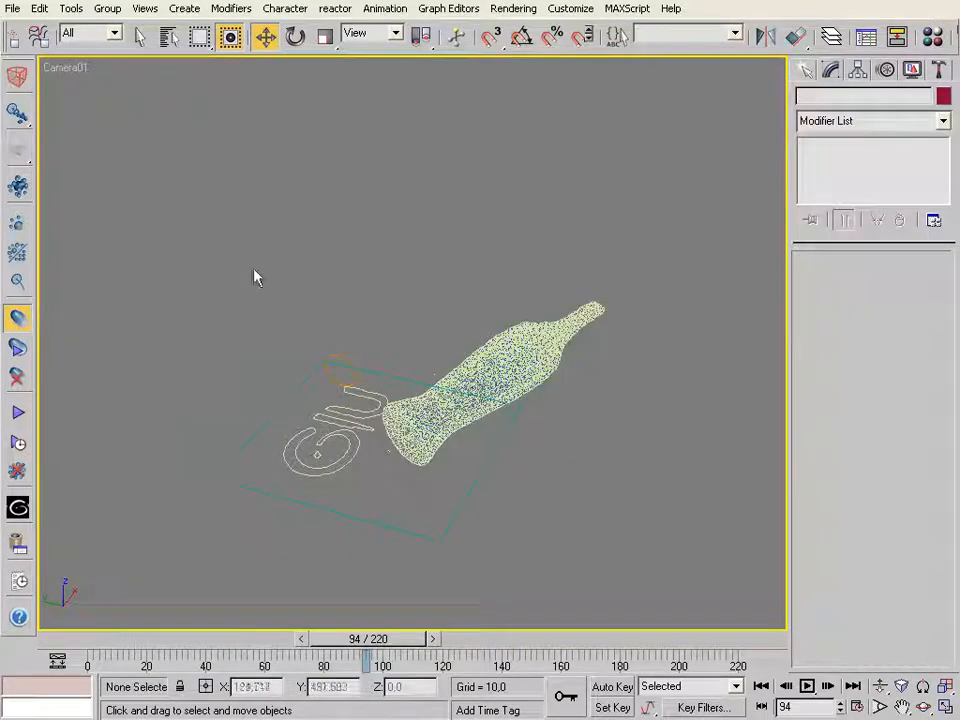
Shade the camera view with Smooth + Highlights and turn off Edged Faces
right_click(57, 68)
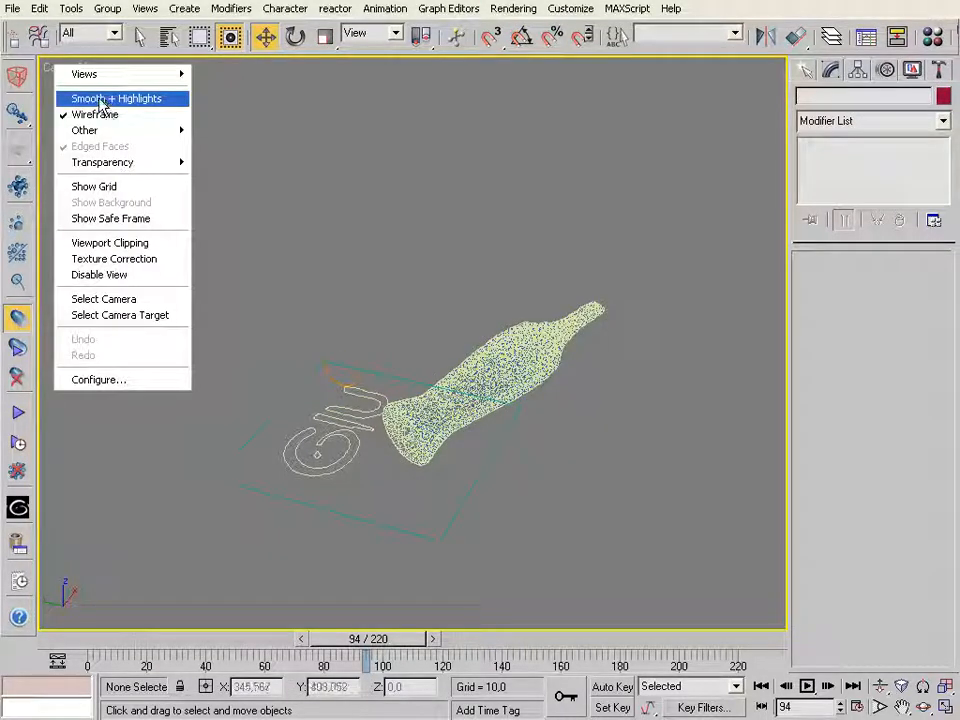
left_click(95, 100)
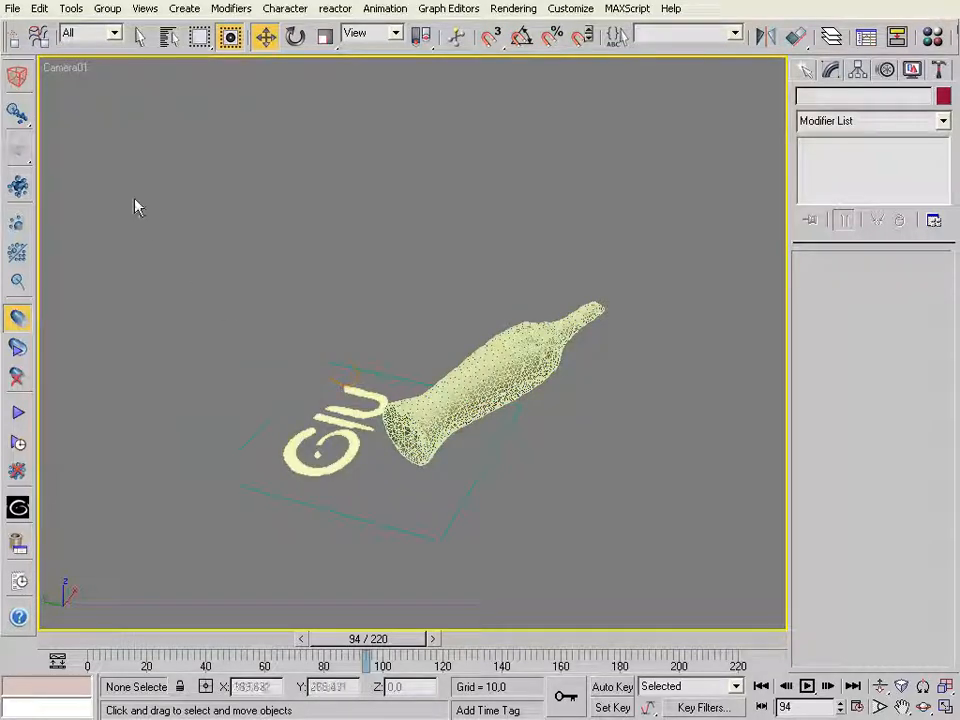
right_click(75, 85)
left_click(108, 152)
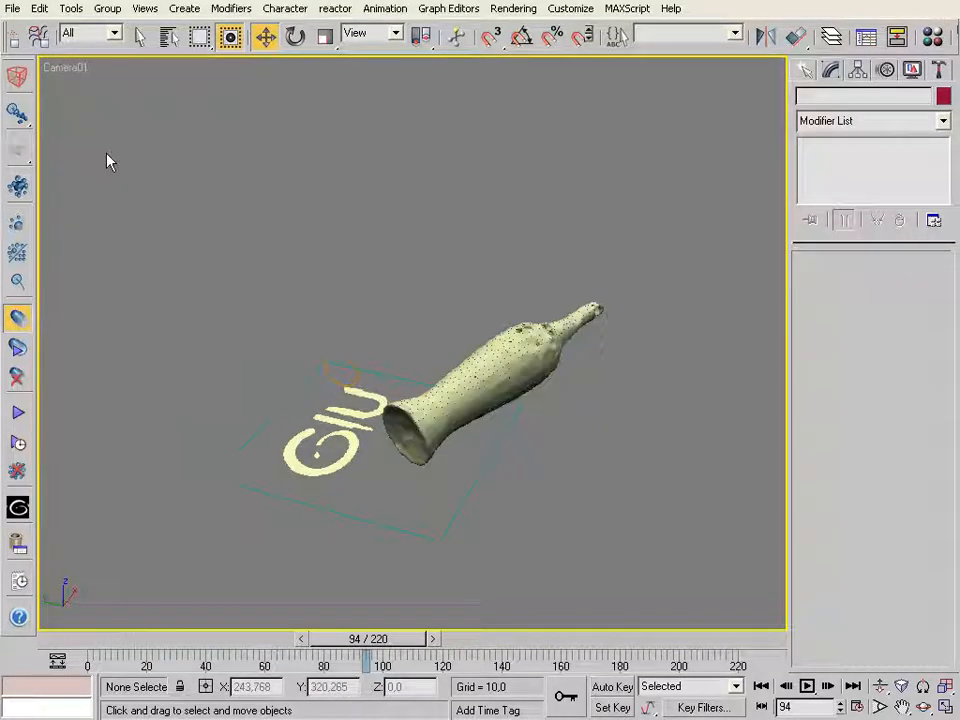
Go to frame 52, switch the camera view to a wireframe user view and frame the fluid mesh close up
left_click_drag(397, 640, 280, 582)
key("w")
key("u")
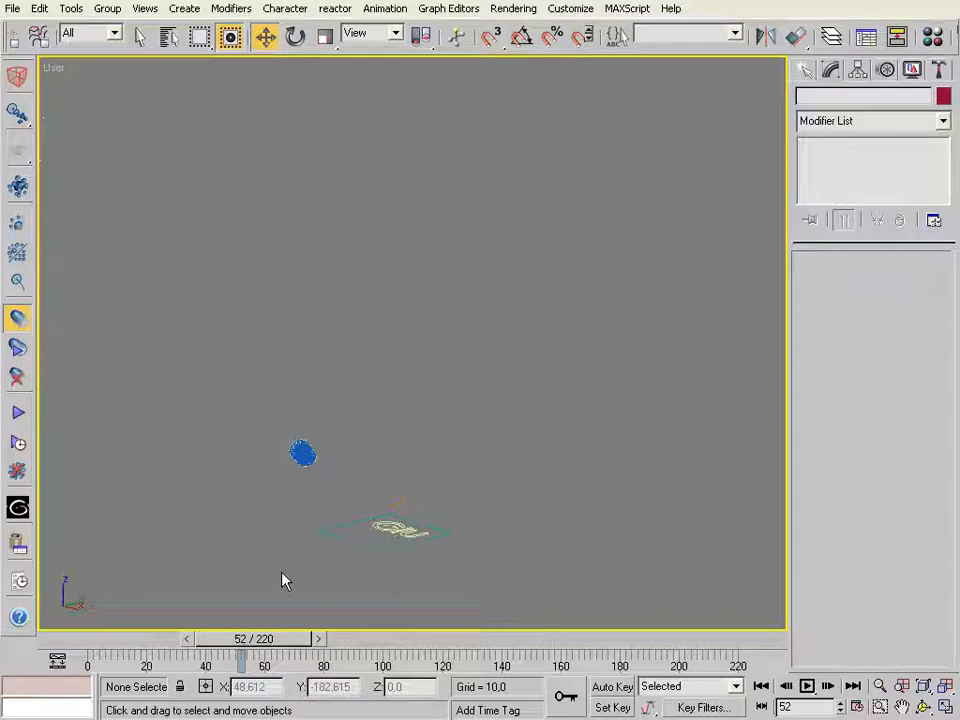
left_click(945, 686)
left_click(945, 707)
left_click(945, 707)
left_click(923, 707)
left_click_drag(453, 431, 489, 448)
left_click(881, 708)
left_click_drag(205, 254, 263, 287)
left_click_drag(176, 184, 370, 303)
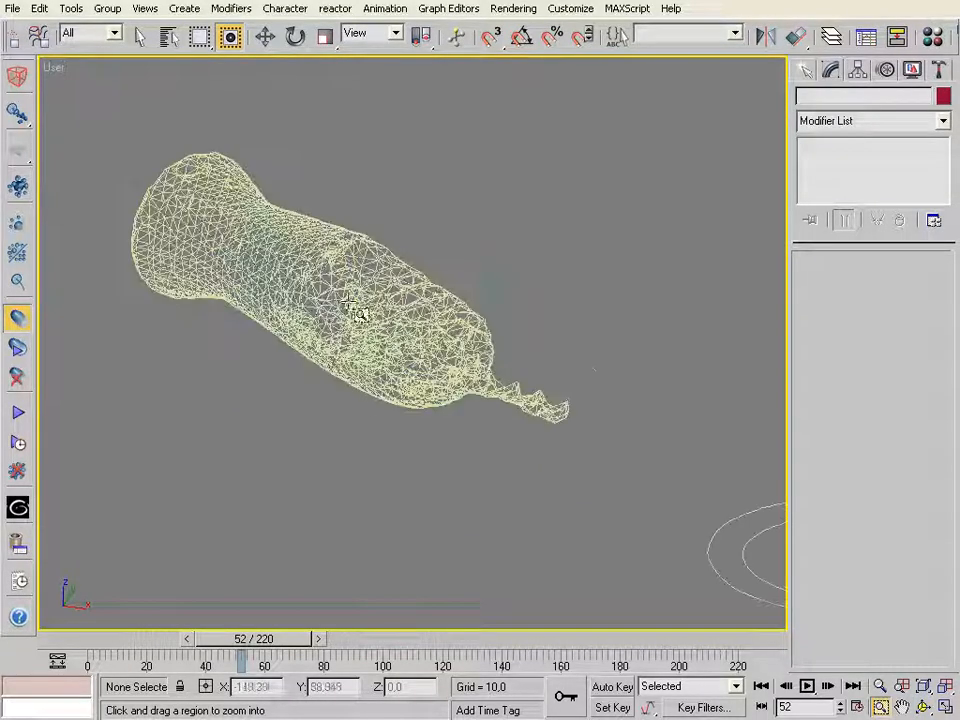
Shade the user view with Smooth + Highlights and go to frame 51
right_click(48, 66)
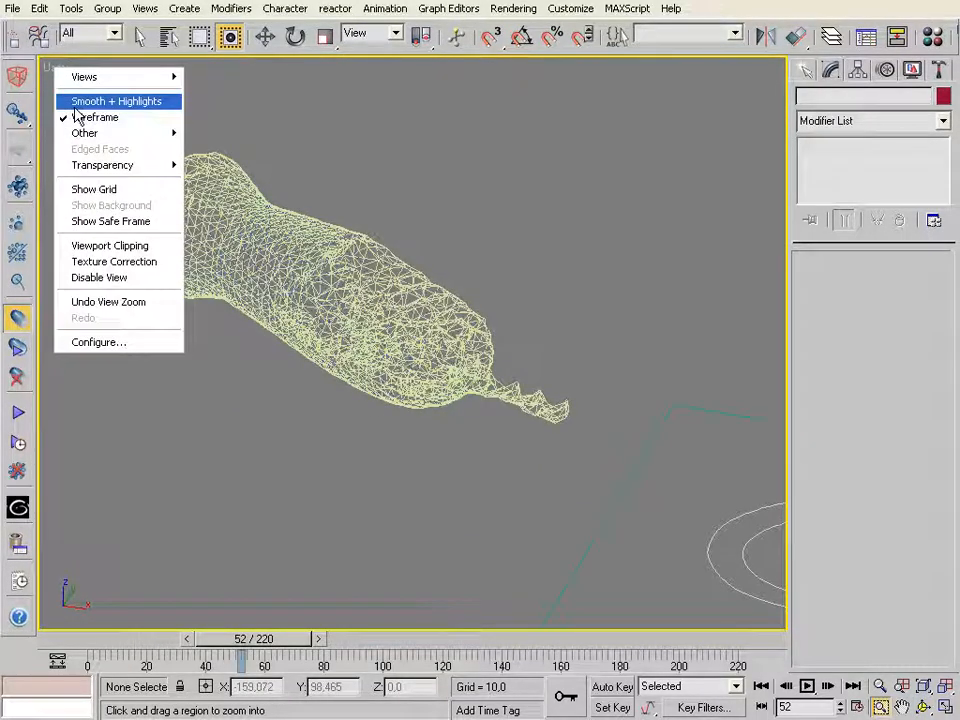
left_click(76, 105)
mouse_move(268, 645)
left_mouse_down()
mouse_move(287, 641)
mouse_move(235, 648)
mouse_move(268, 650)
left_mouse_up()
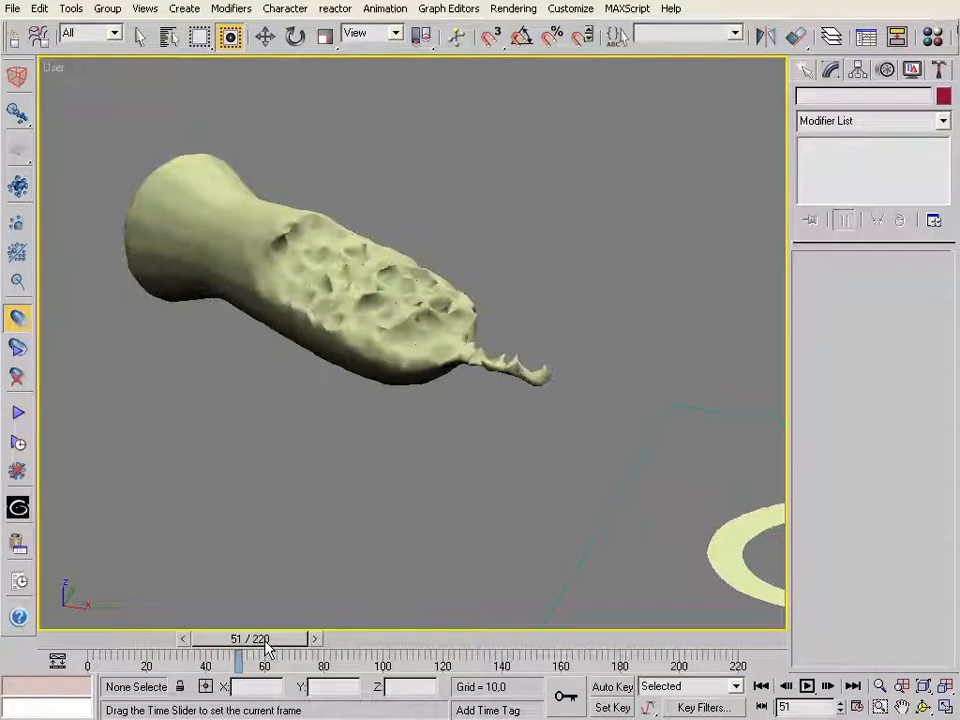
Select the glu3D_01 fluid mesh to access its surface parameters
left_click(264, 36)
left_click(301, 224)
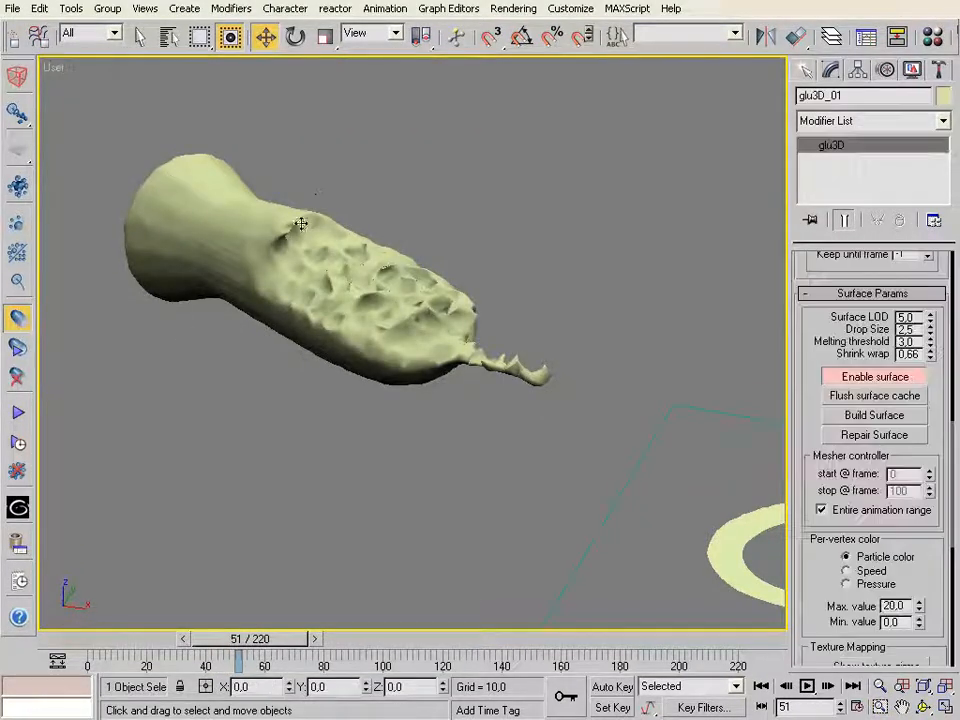
left_click(665, 438)
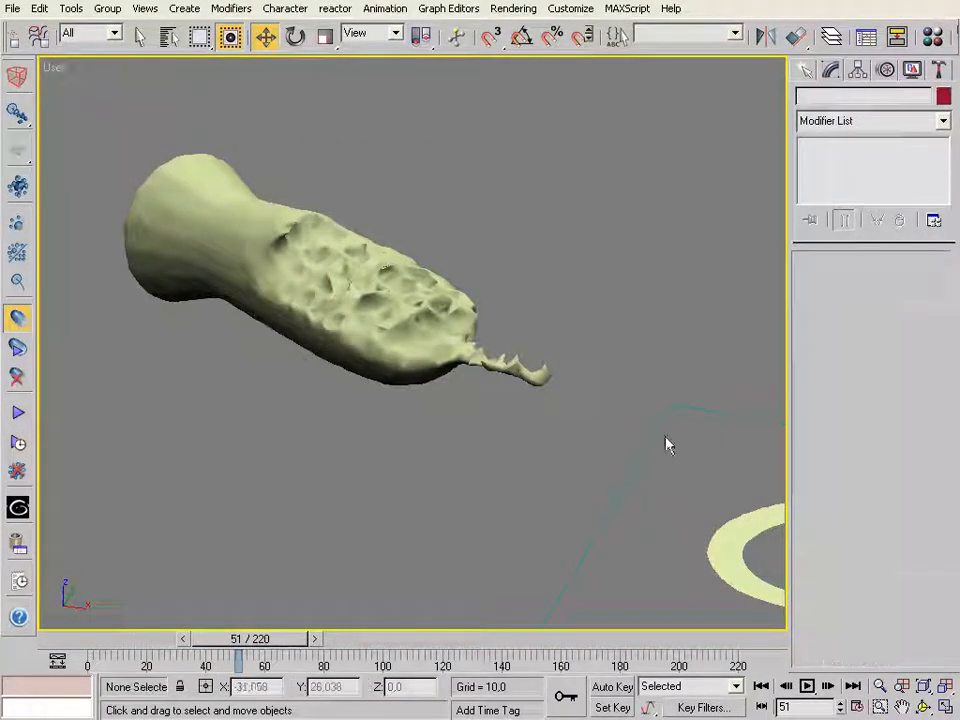
left_click(735, 522)
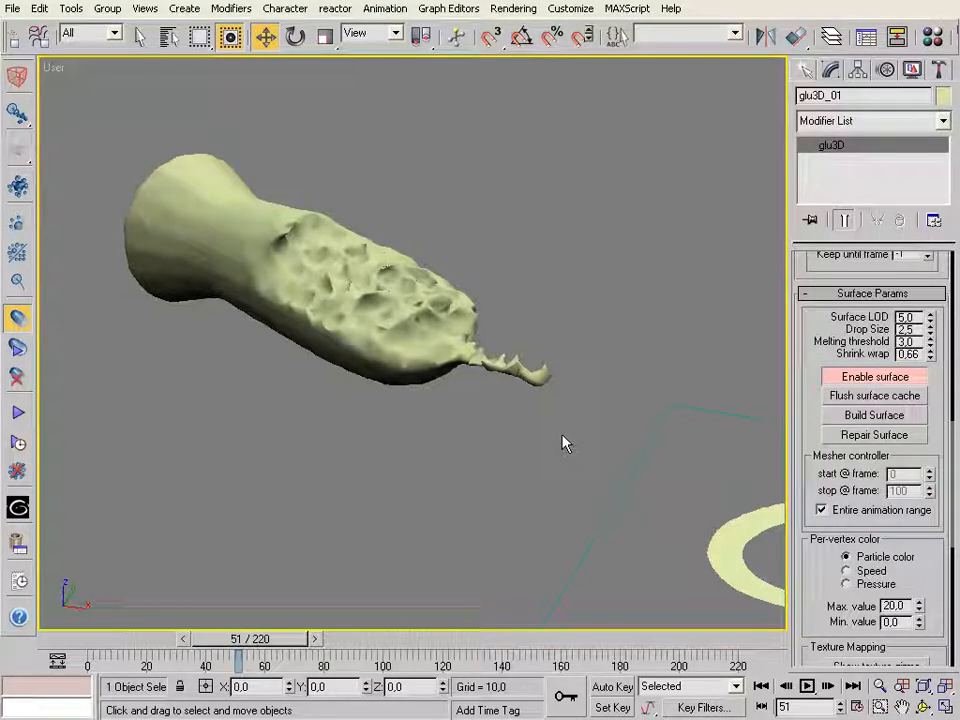
Try Melting threshold values of 4 and 3.5 on the fluid surface and check the mesh from another angle
left_click(922, 706)
left_click_drag(416, 369, 422, 377)
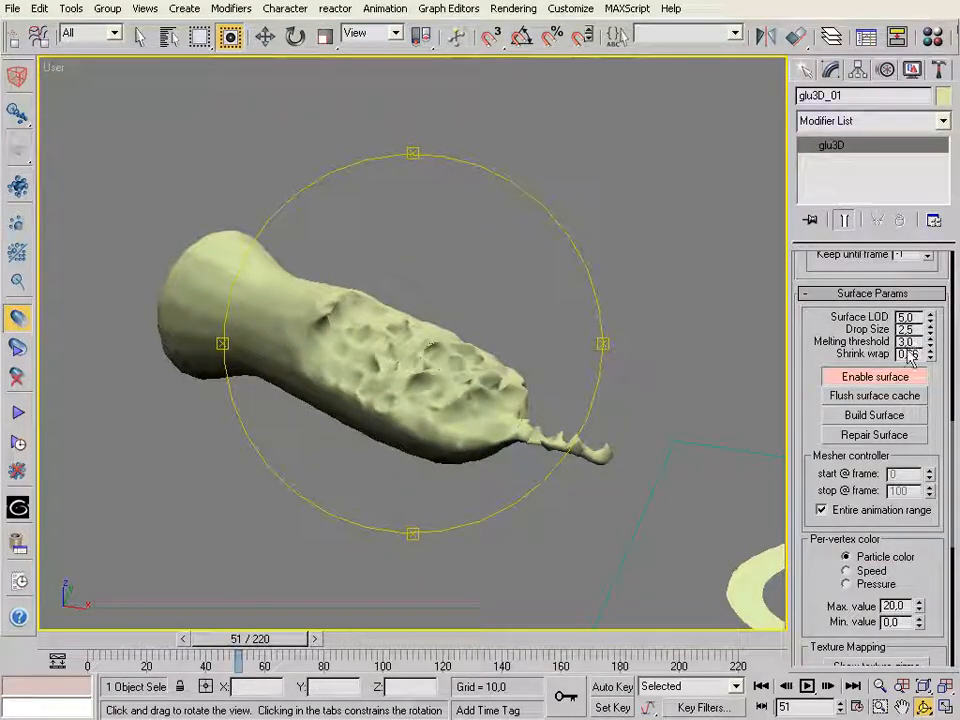
key("Tab")
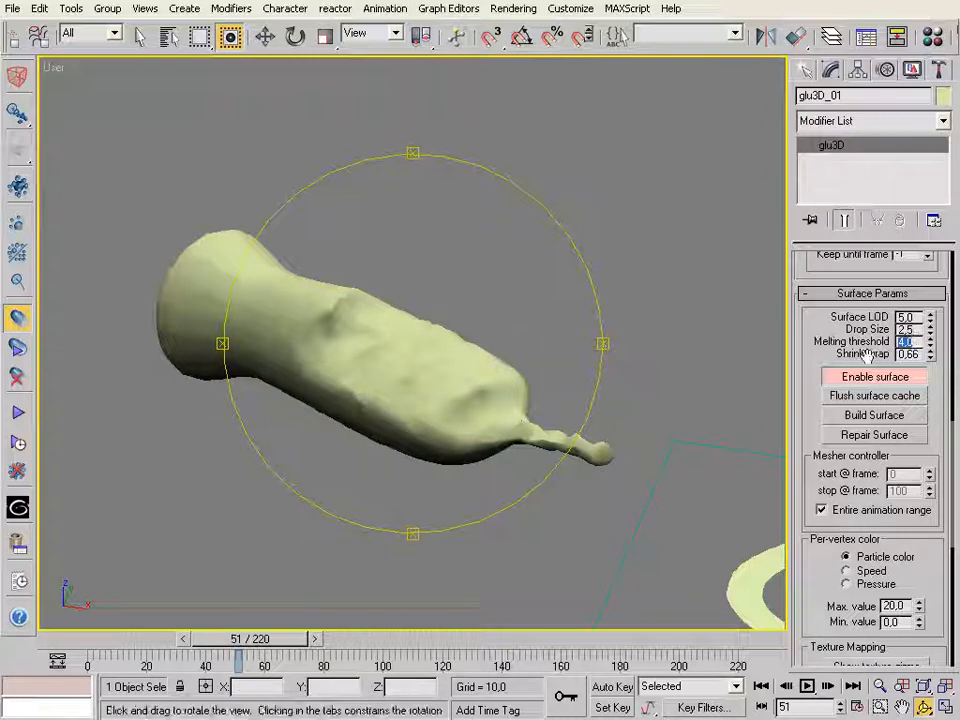
type("3,5")
key("Return")
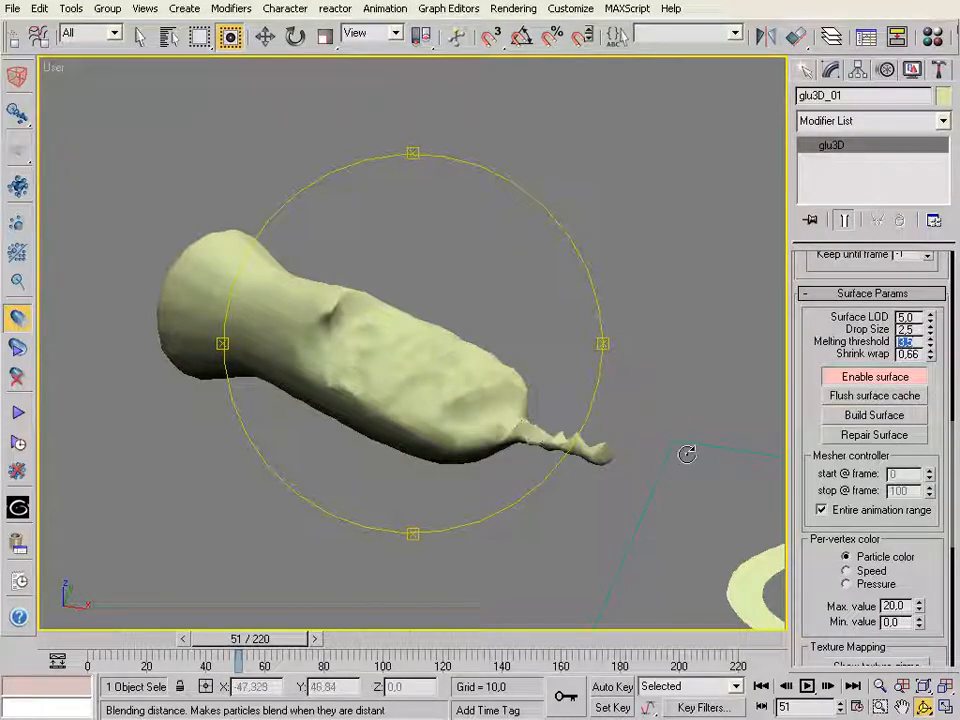
left_click_drag(448, 349, 430, 385)
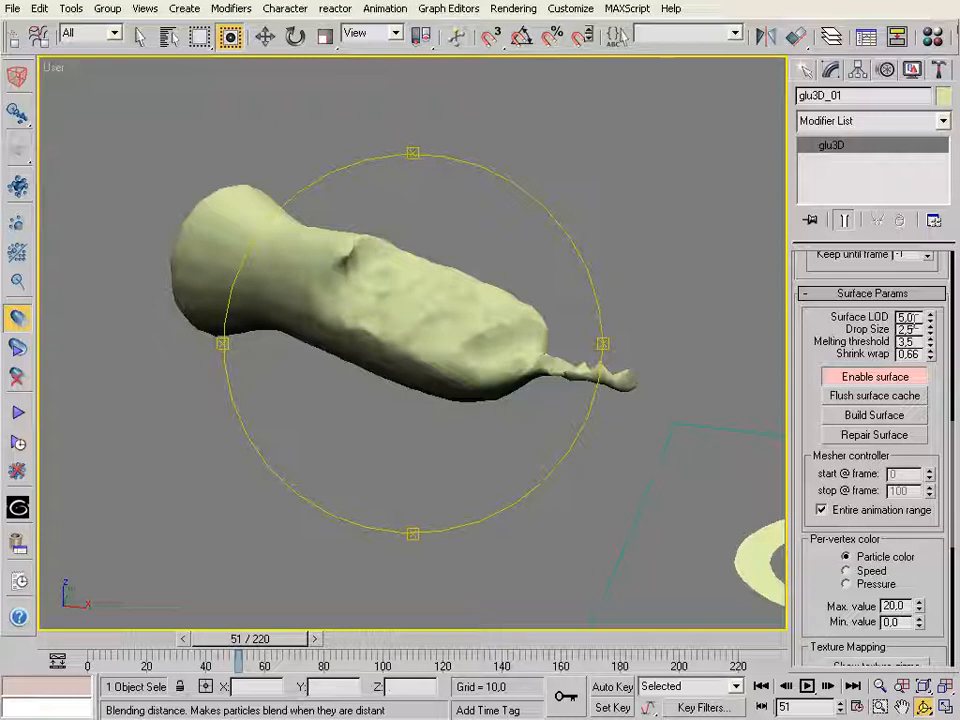
Try Melting threshold 3 with Surface LOD 10 and inspect the holes in the fluid surface up close
double_click(911, 342)
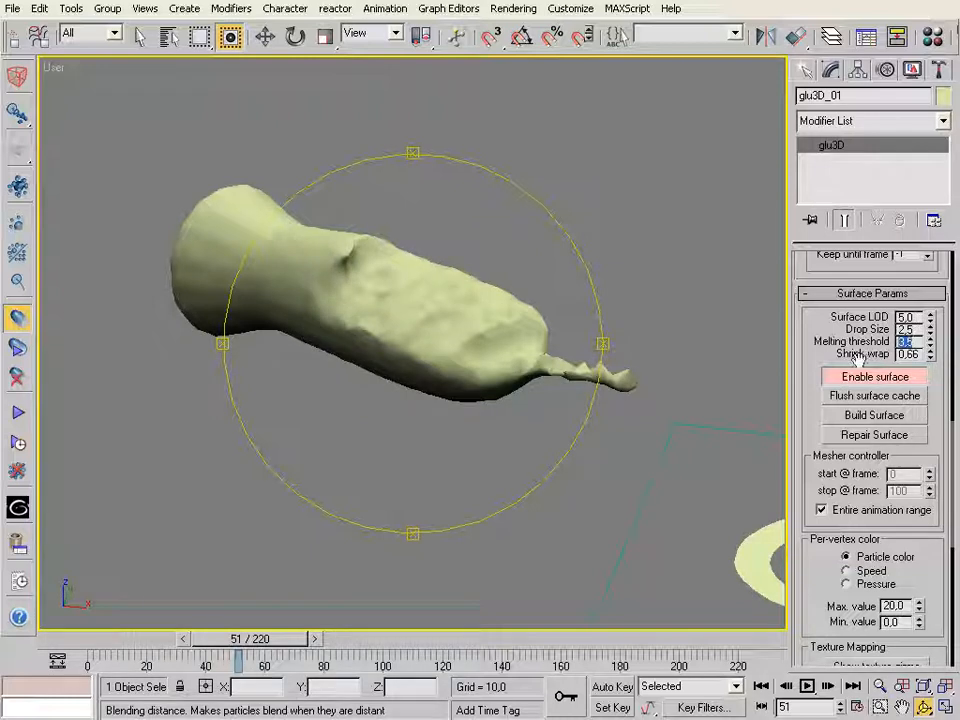
type("3")
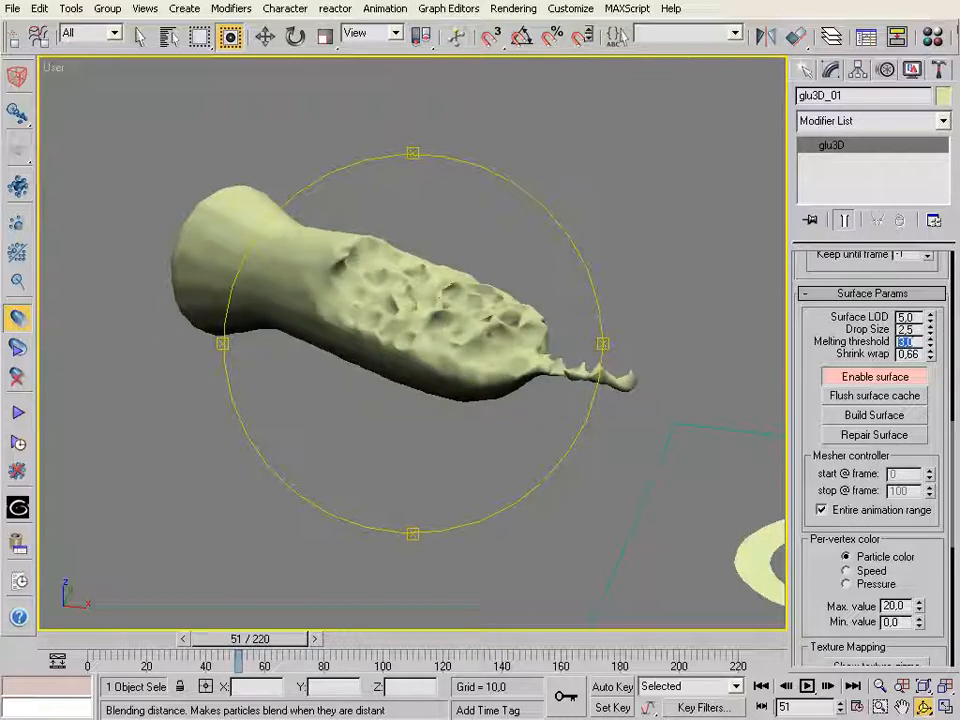
left_click_drag(917, 318, 838, 324)
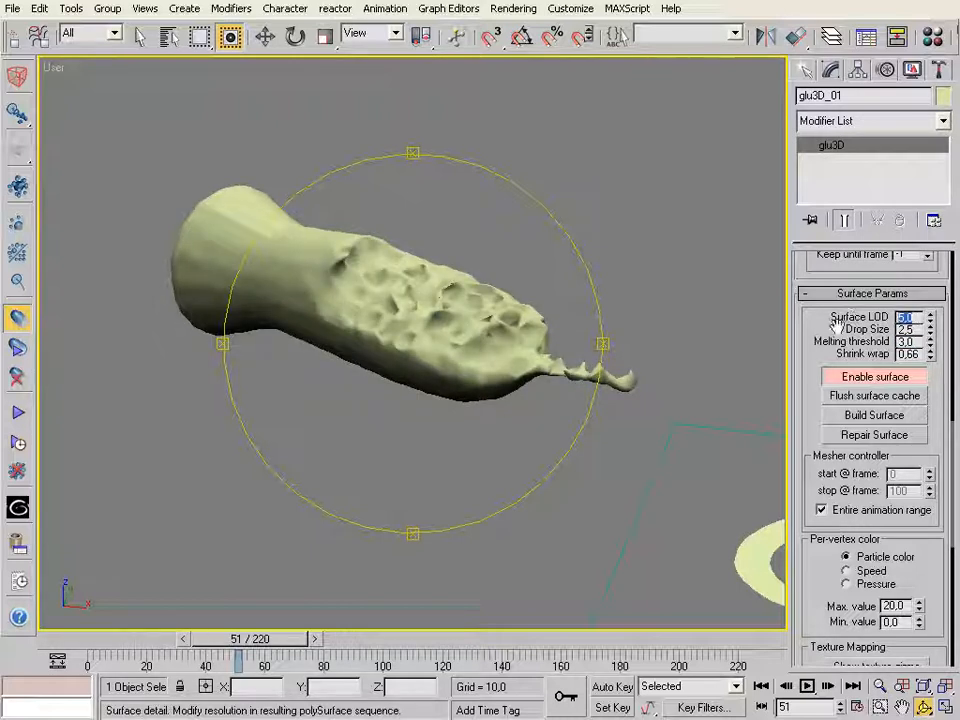
type("10")
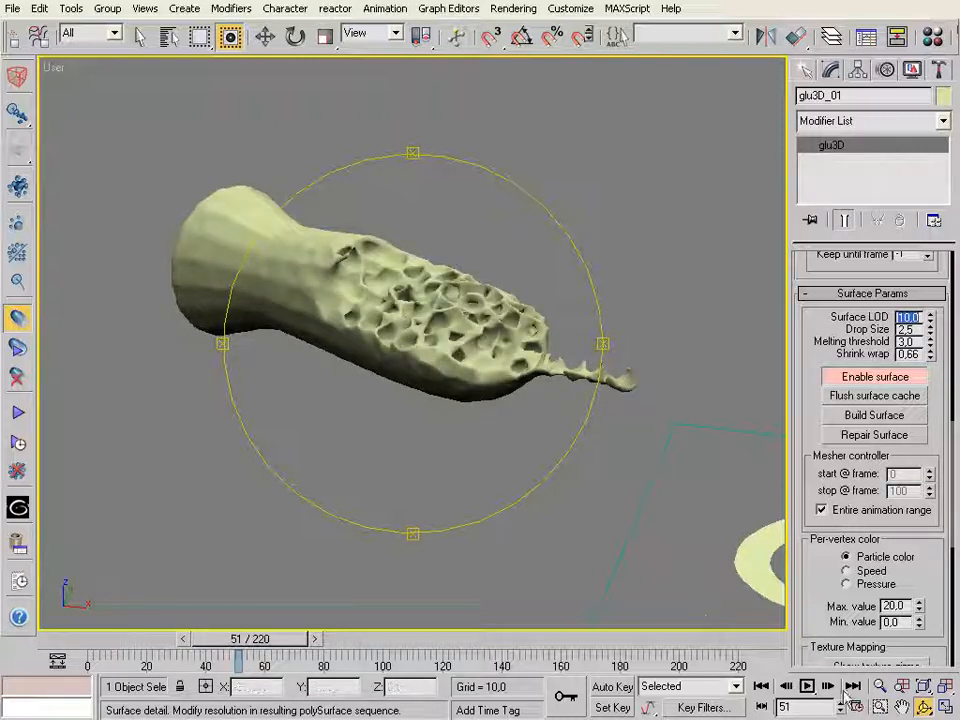
left_click(879, 706)
left_click_drag(330, 240, 492, 384)
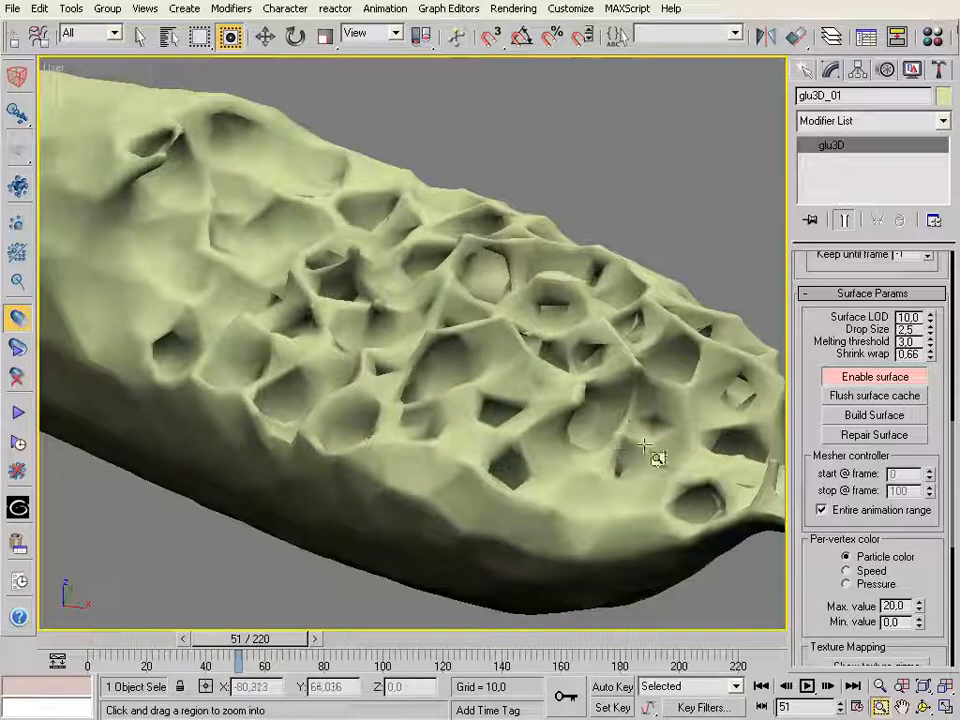
left_click(880, 687)
left_click_drag(461, 316, 472, 370)
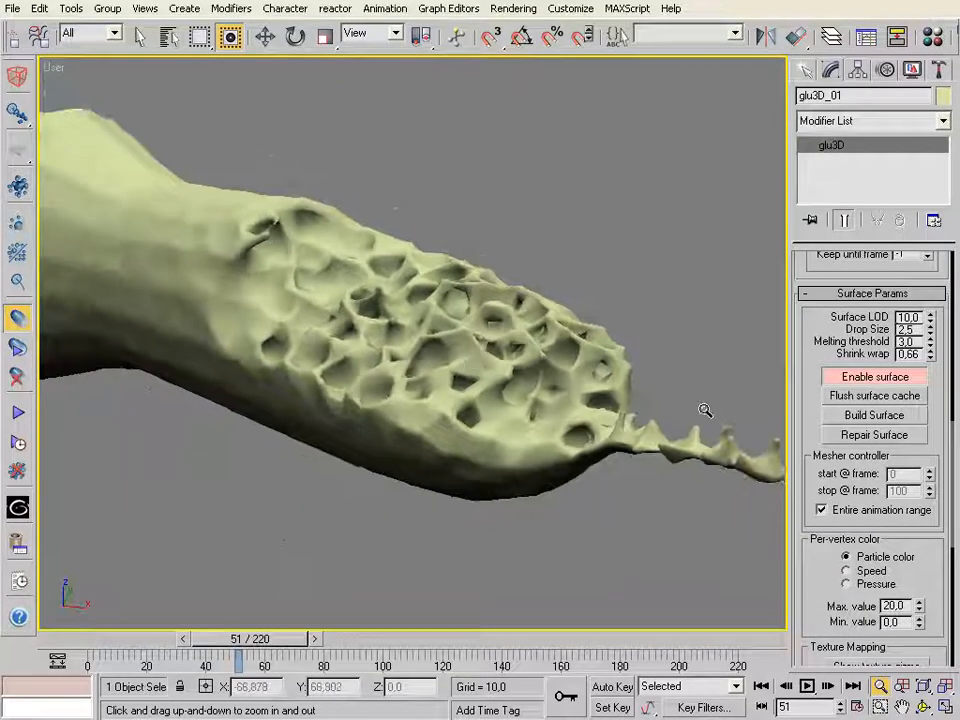
Set the fluid surface's Melting threshold to 3.3
left_click_drag(914, 342, 852, 342)
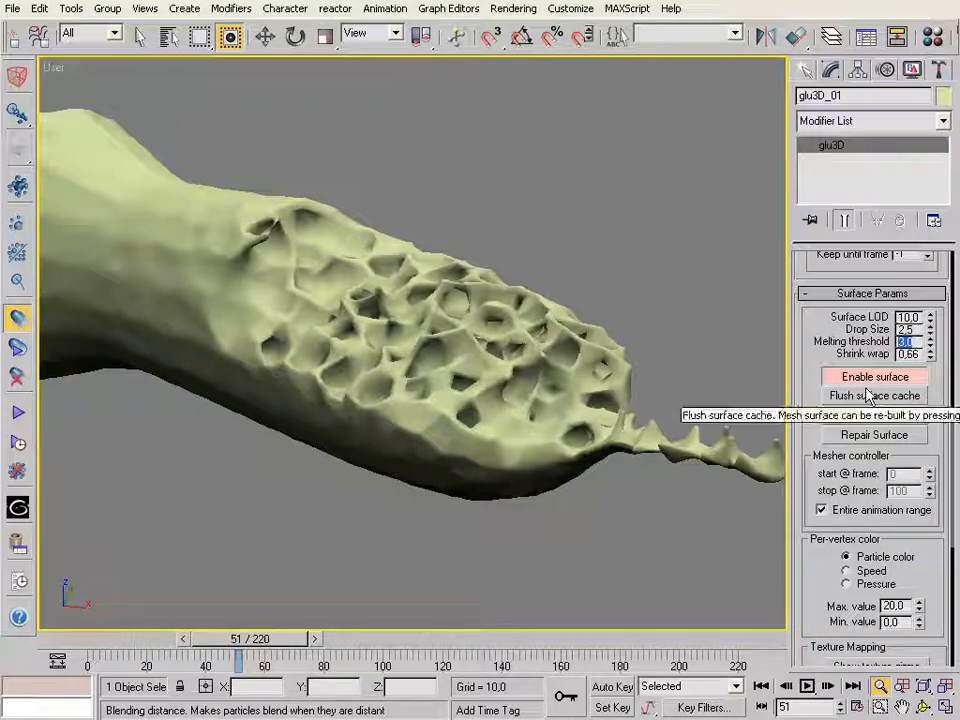
type("3,")
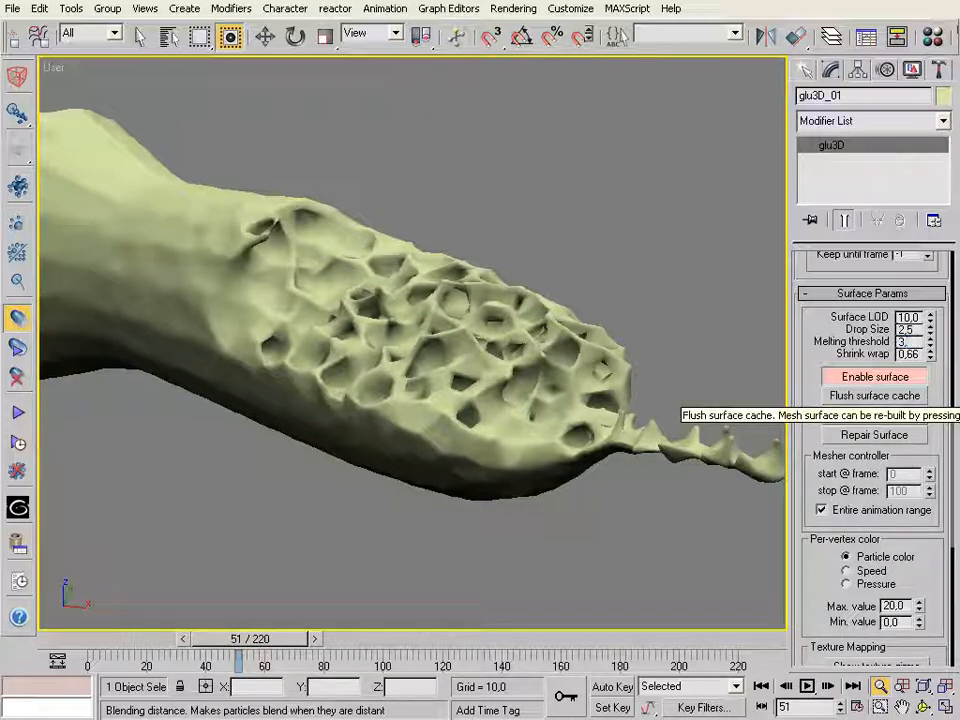
type("3")
key("Return")
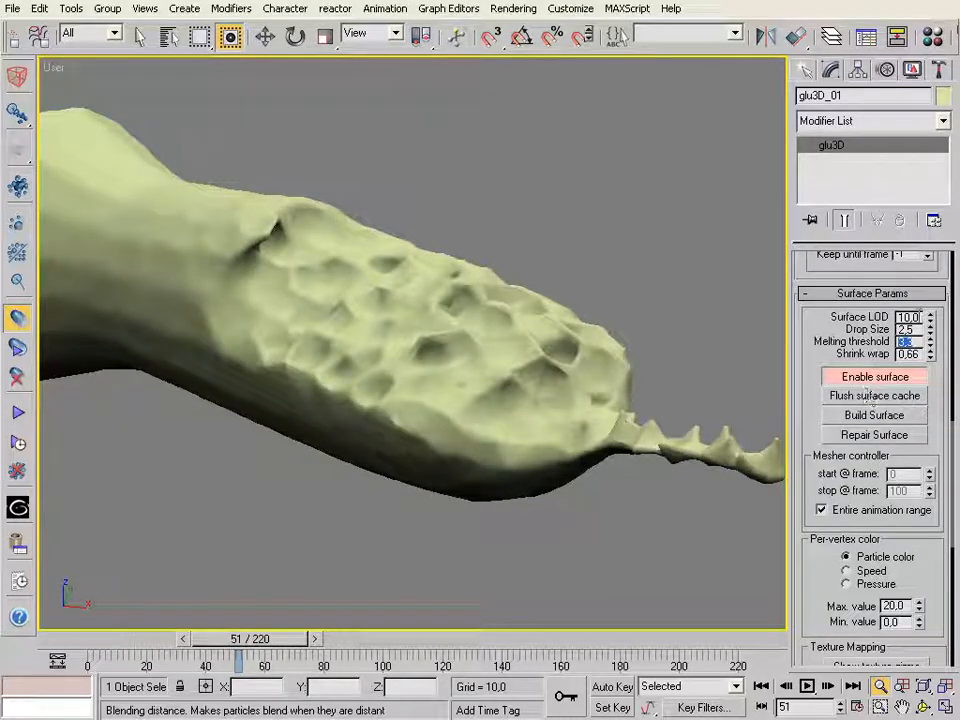
Set the fluid surface's Surface LOD to 20 and check the whole mesh
left_click_drag(919, 317, 859, 321)
type("20")
key("Return")
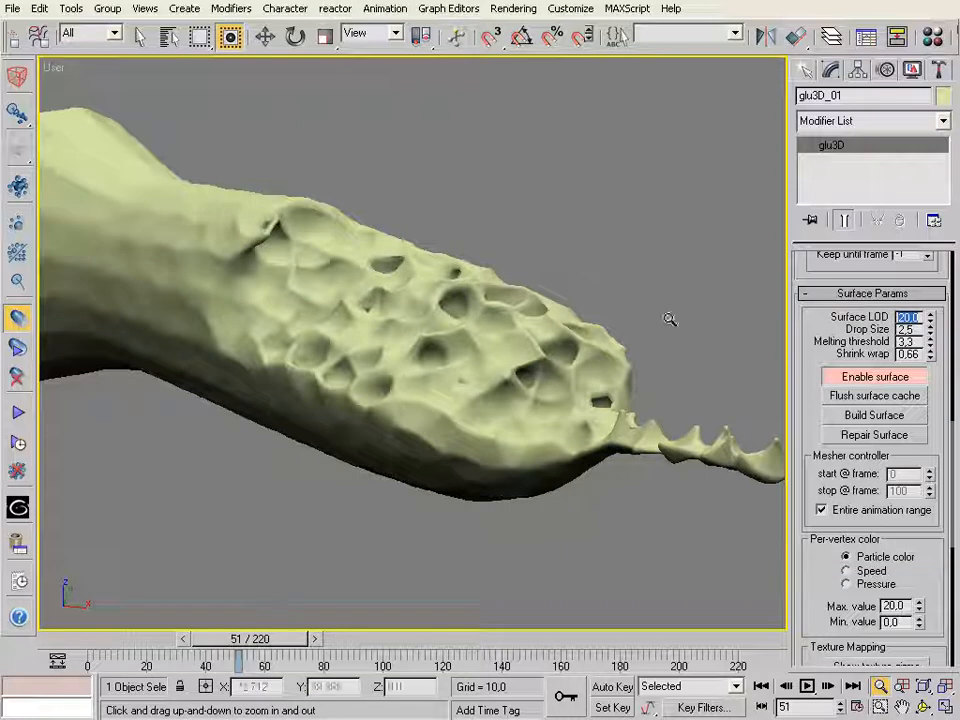
left_click_drag(472, 333, 475, 366)
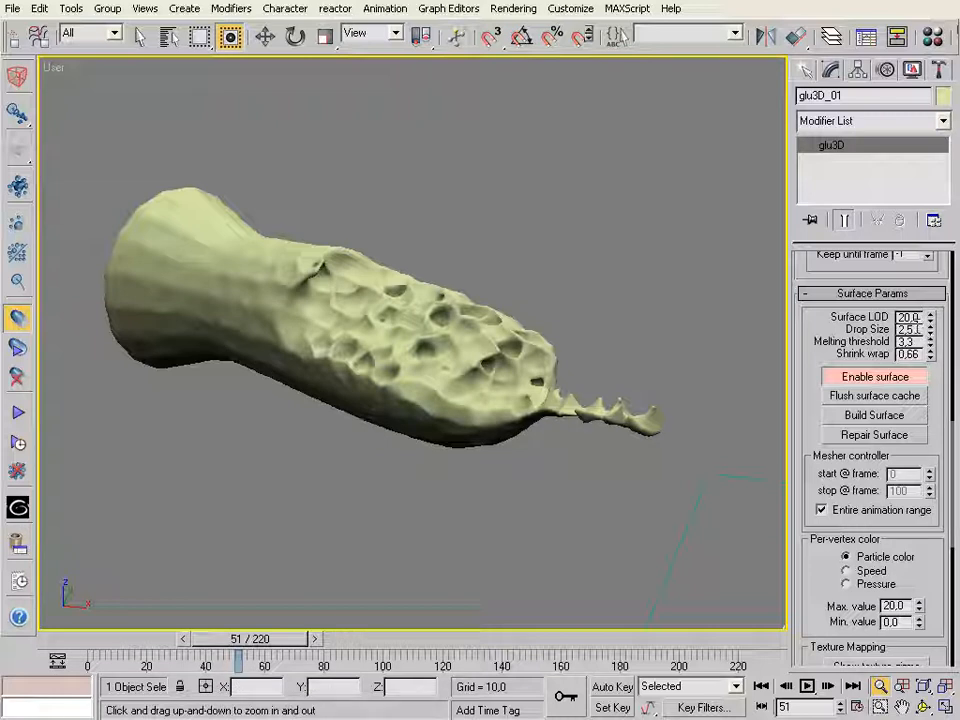
Set the fluid surface's Drop Size to 2.8 and start building the glu3D mesh surface sequence
double_click(911, 329)
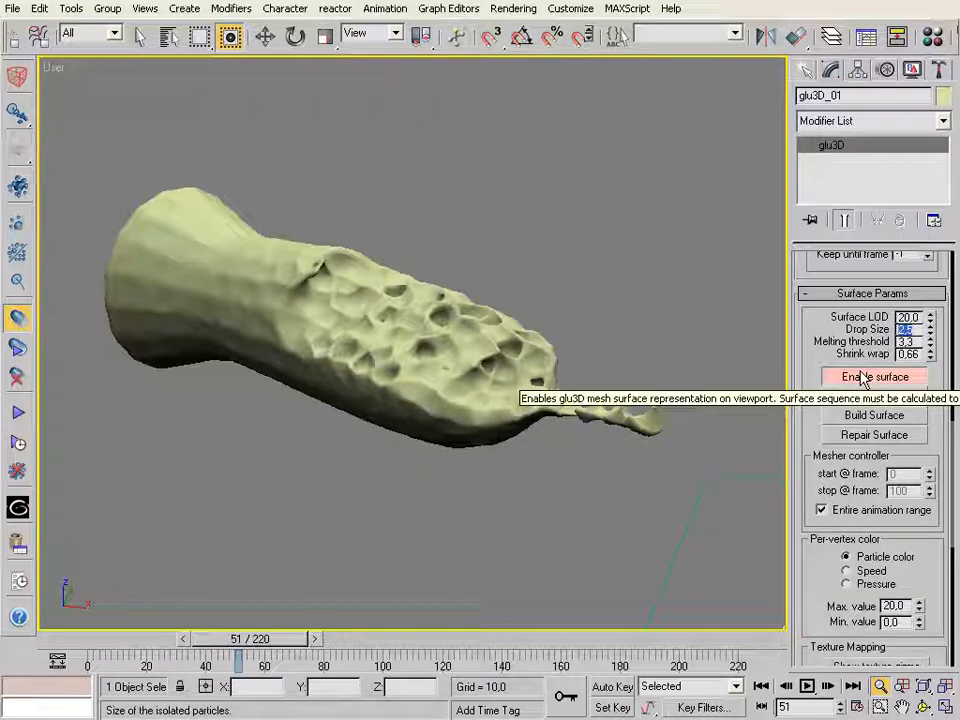
type("2,8")
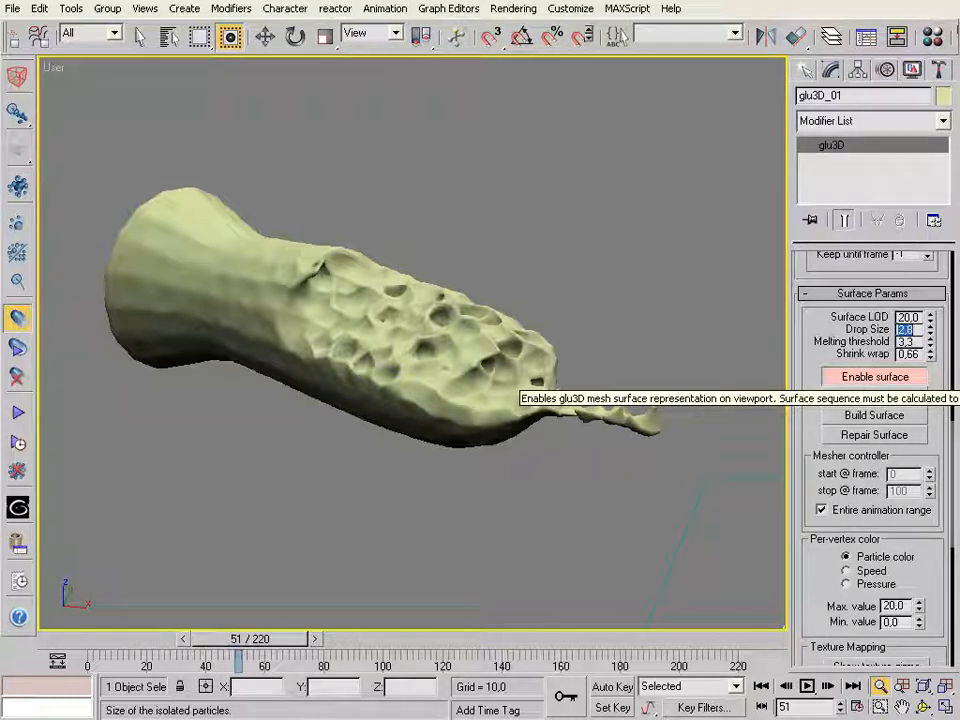
key("Return")
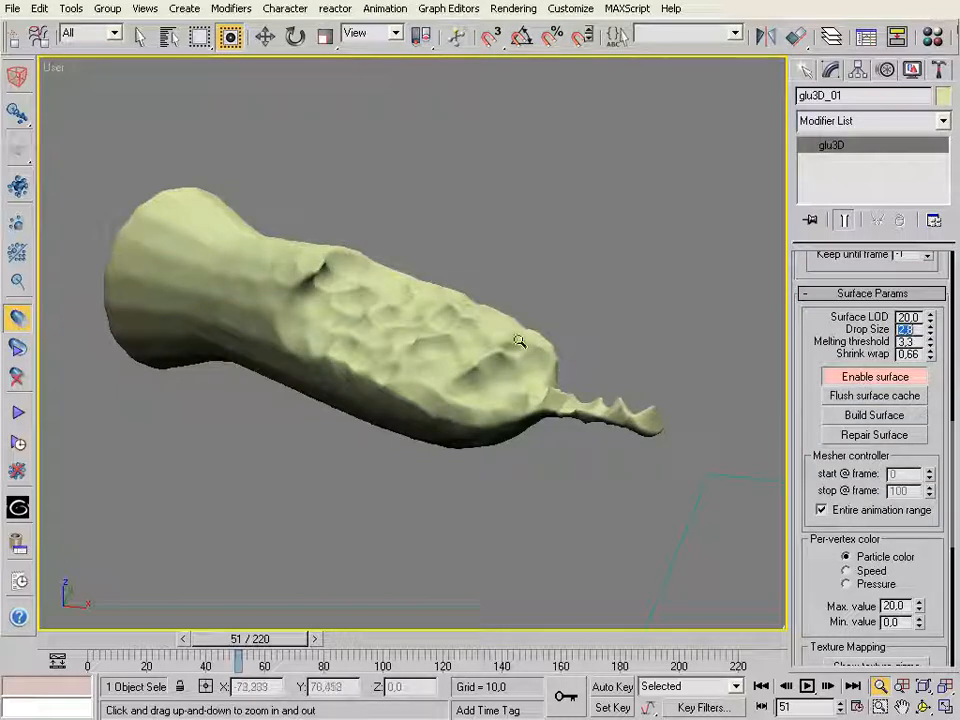
left_click_drag(439, 360, 445, 380)
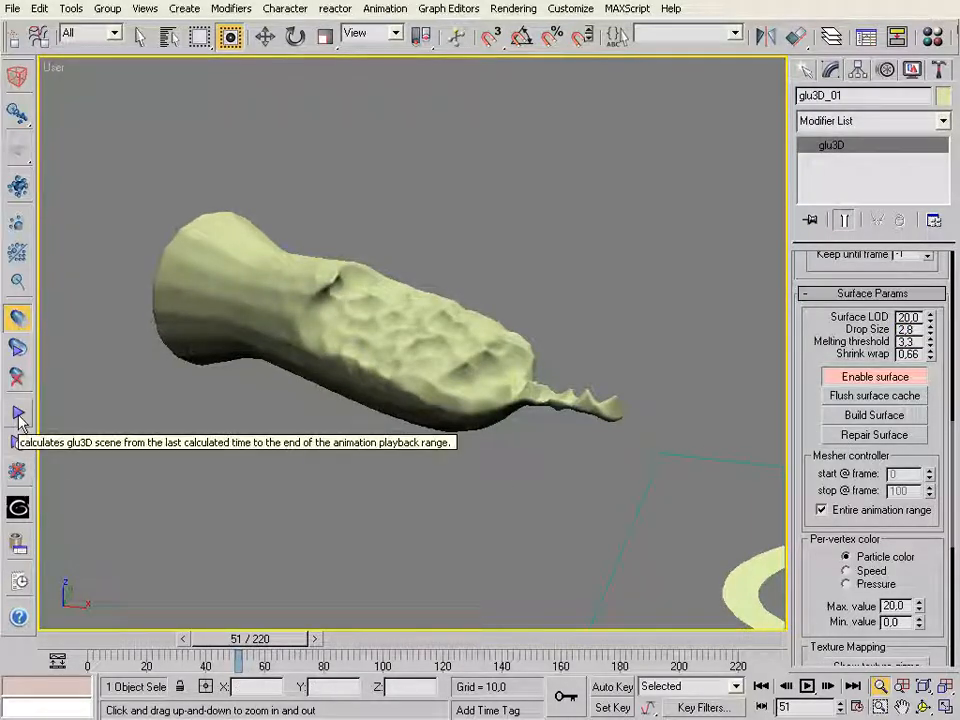
left_click(20, 348)
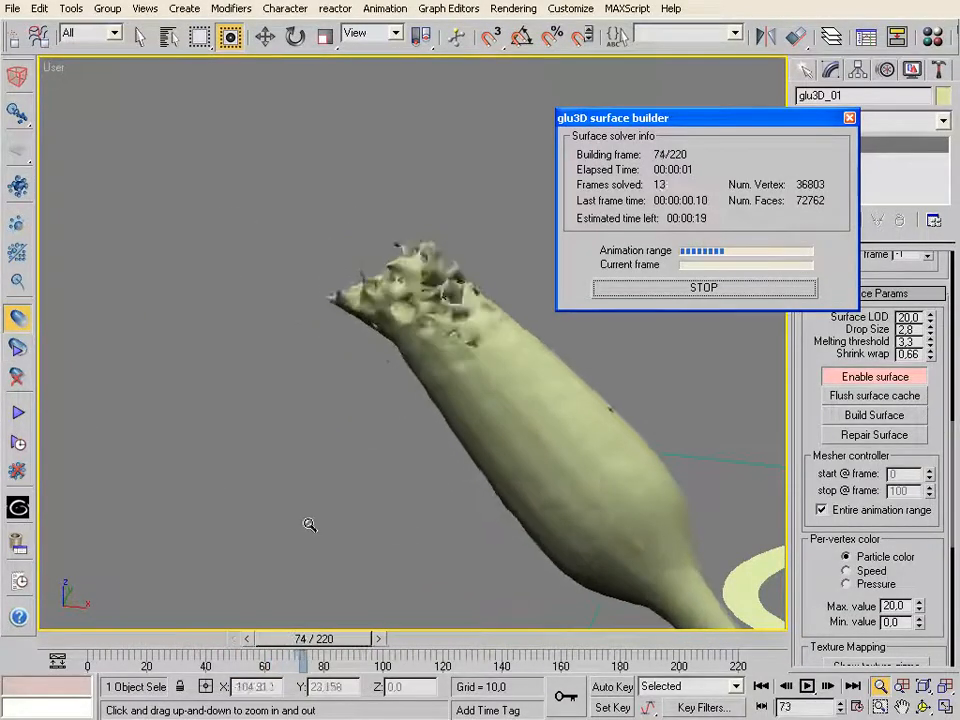
Stop the running glu3D surface build and delete all cached surface data
left_click(652, 291)
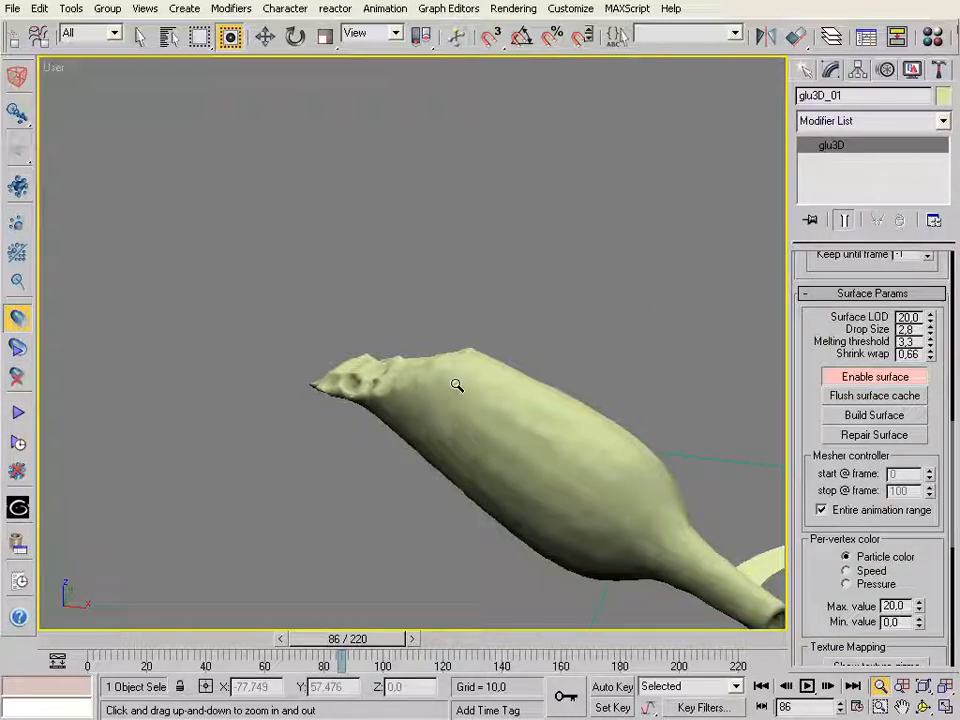
left_click(18, 377)
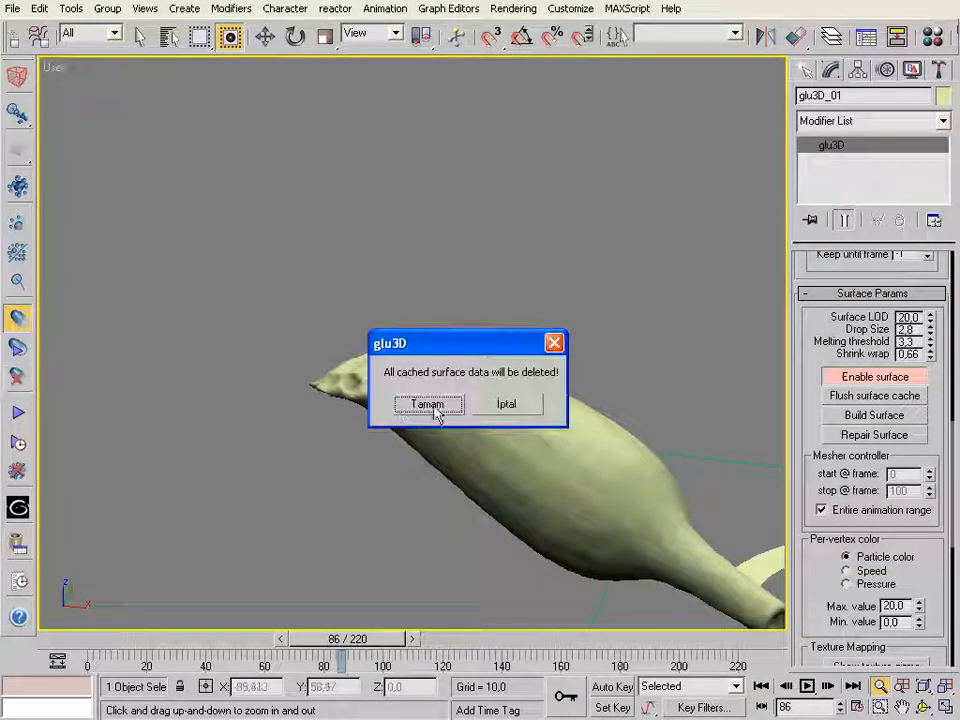
left_click(430, 405)
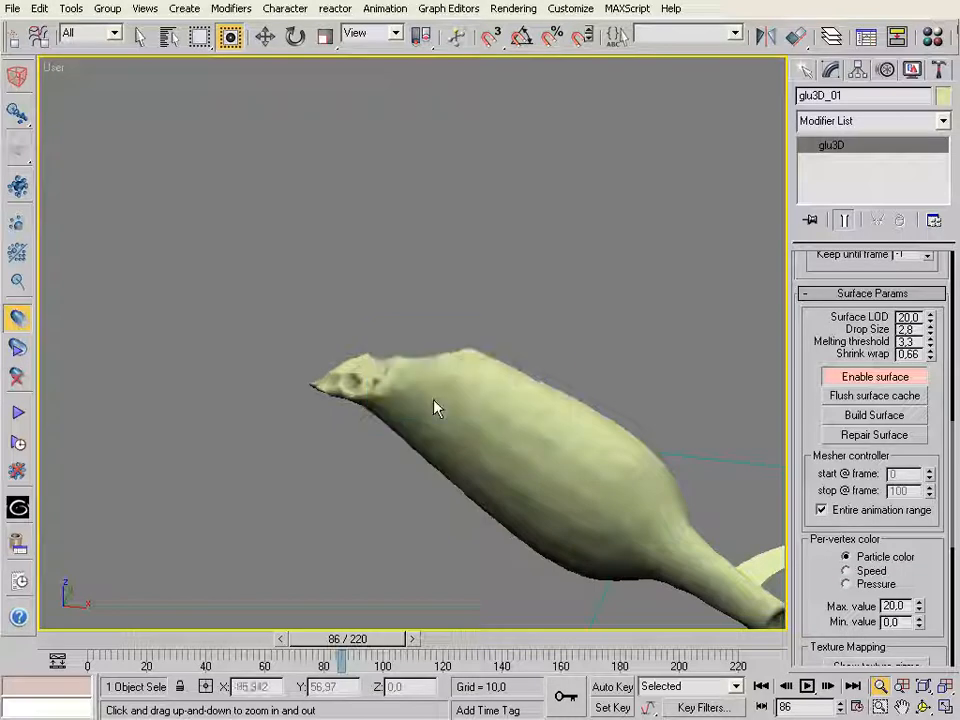
Rebuild the glu3D surface sequence from the first frame and stop the build at about frame 72
left_click(18, 348)
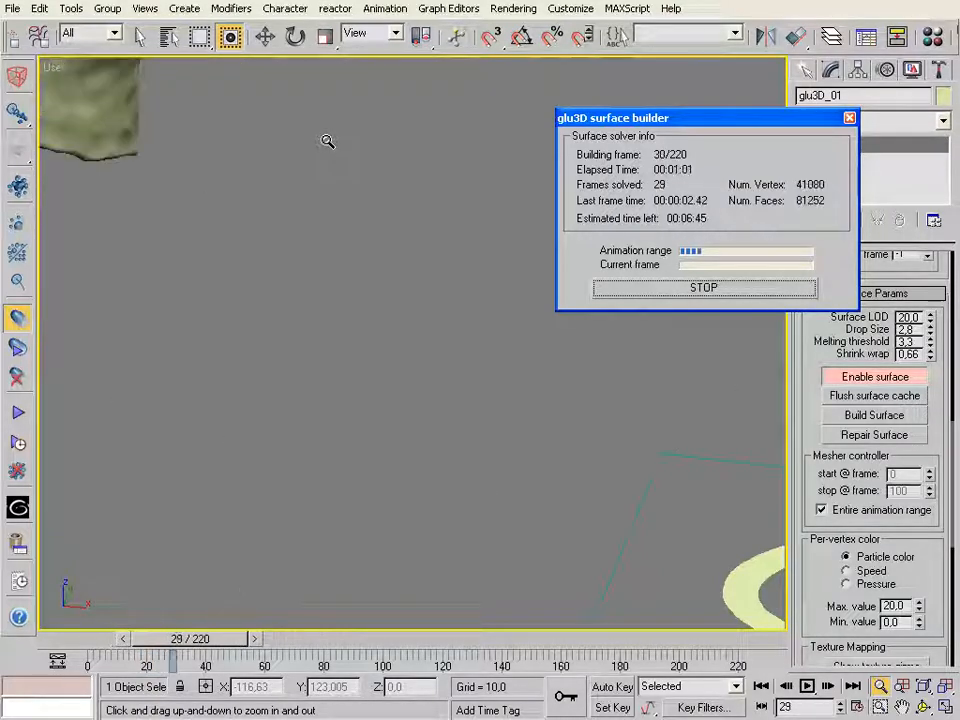
left_click_drag(327, 141, 308, 172)
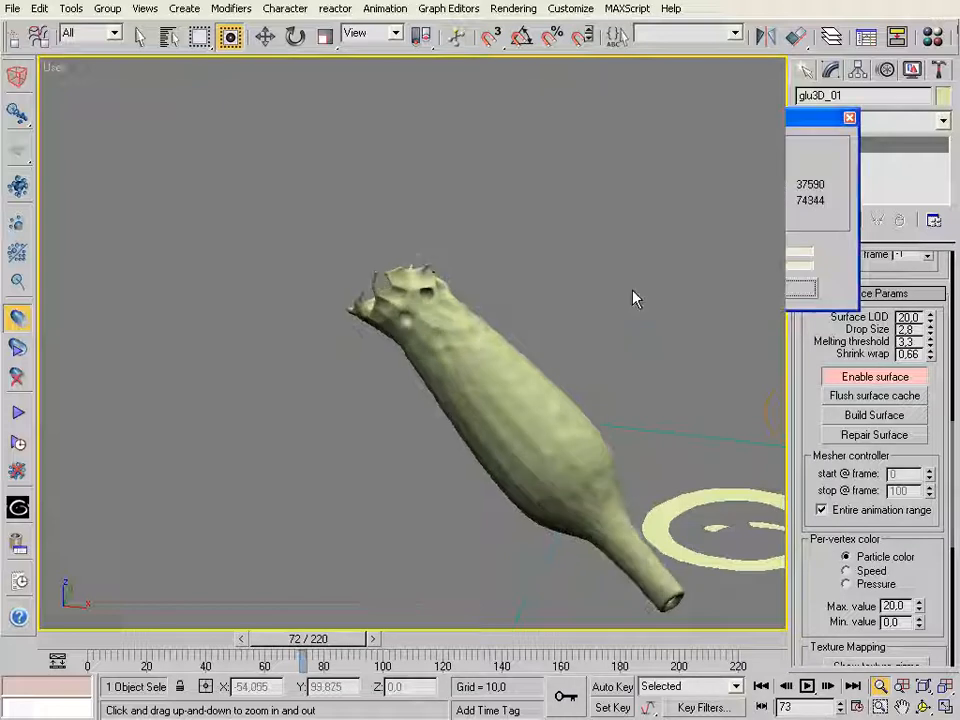
left_click(633, 297)
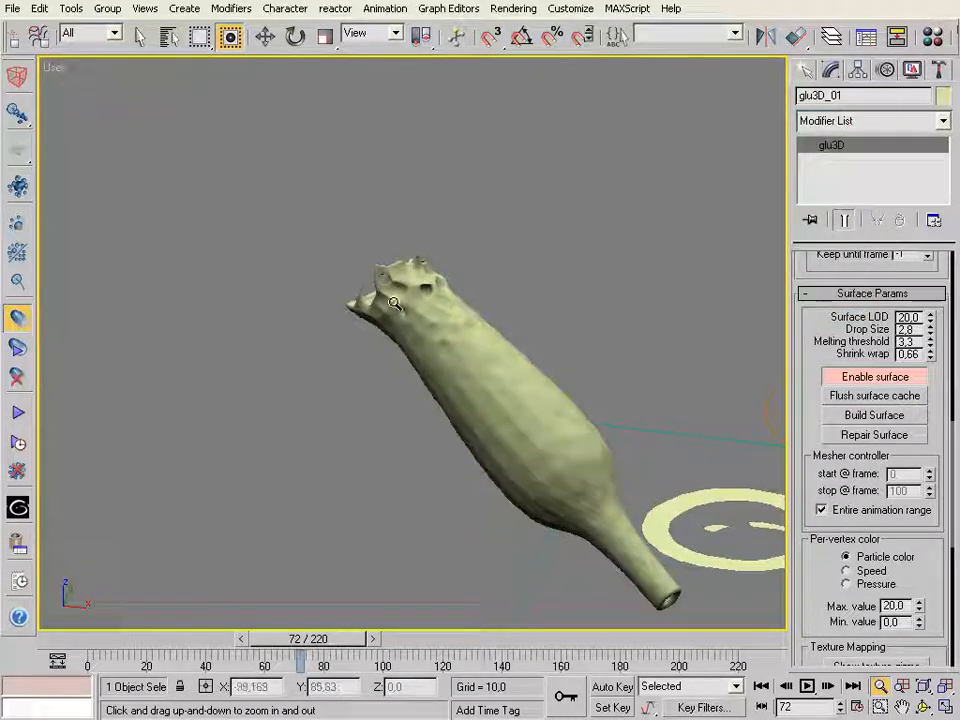
Switch to the Camera01 view and scrub through the early frames to review the built fluid surface
key("c")
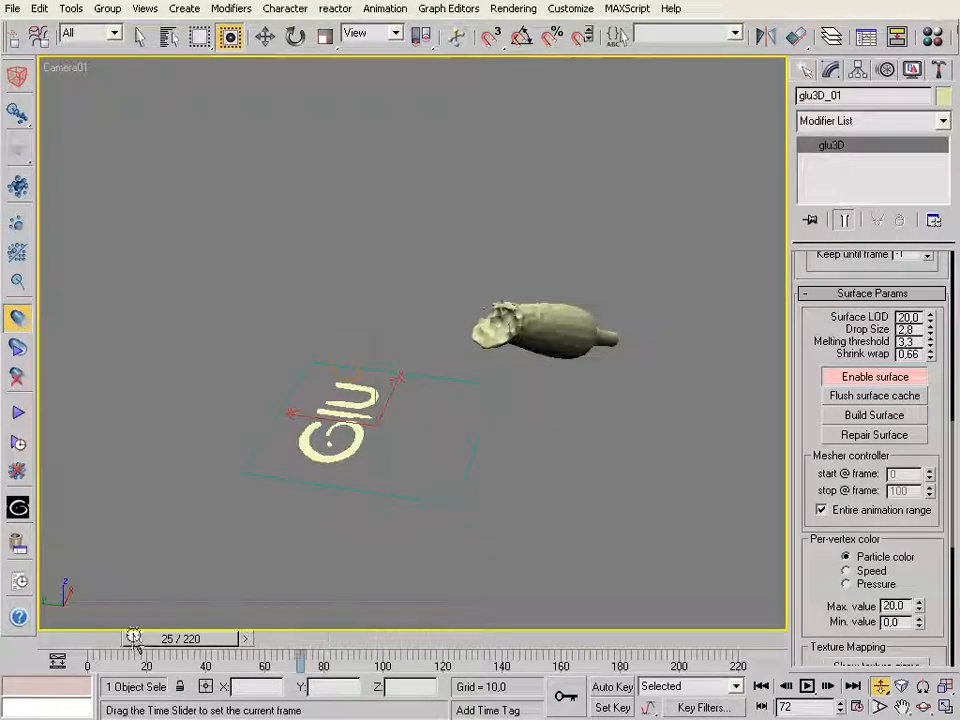
left_click_drag(88, 638, 172, 640)
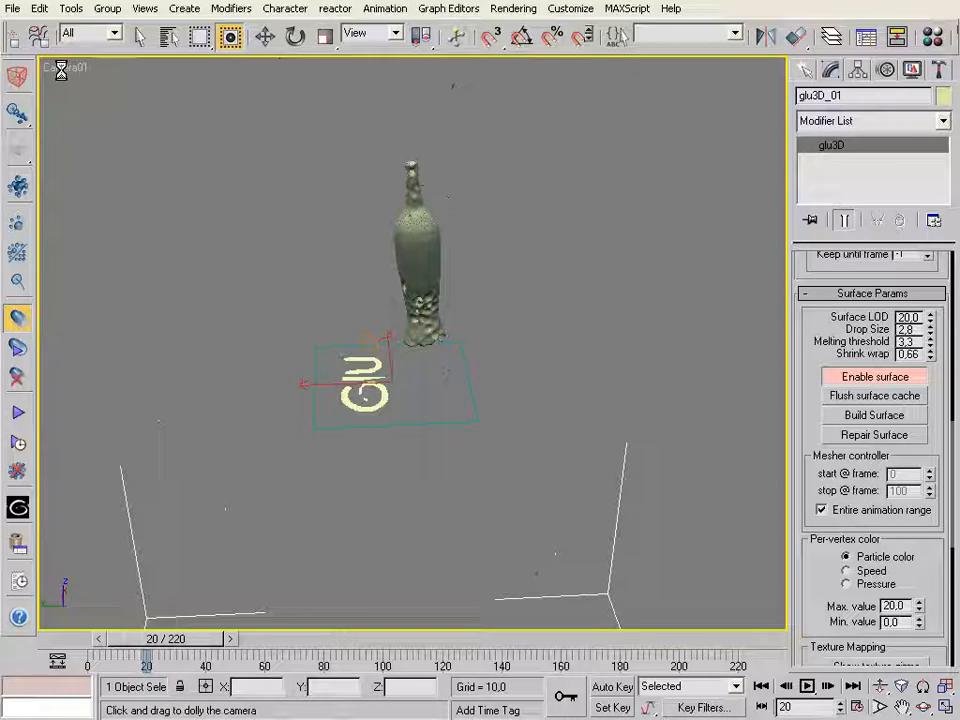
right_click(62, 75)
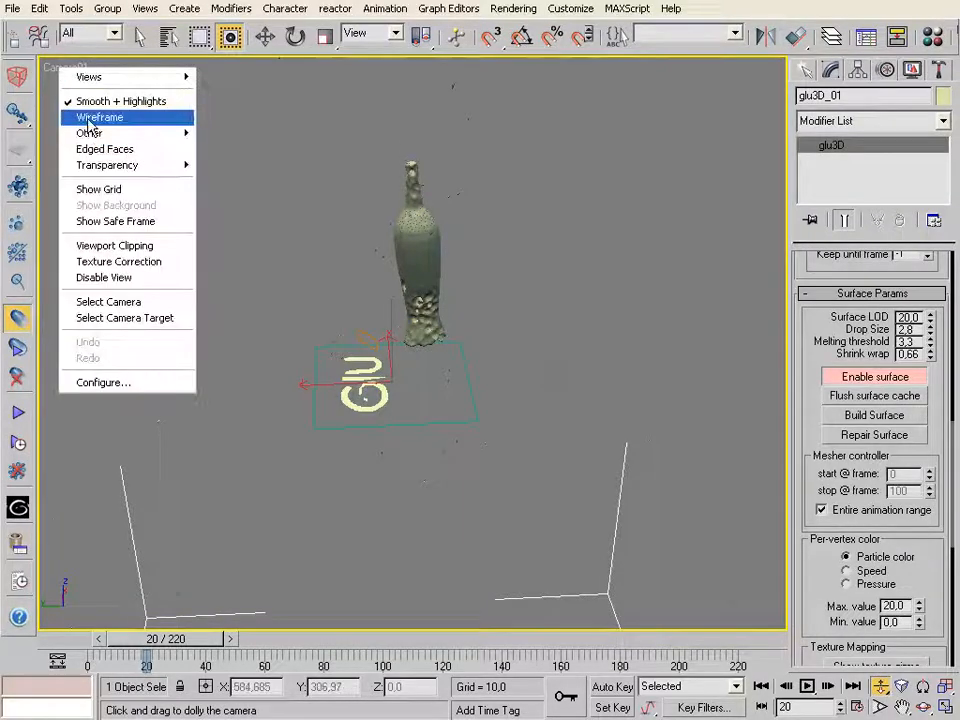
left_click(189, 97)
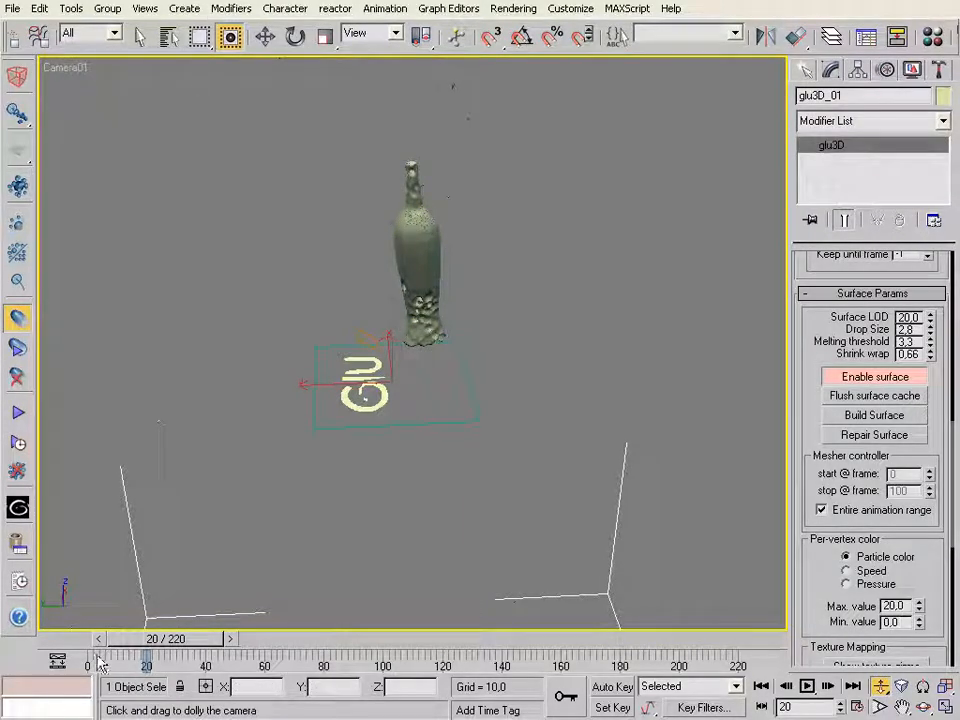
left_click_drag(86, 648, 60, 645)
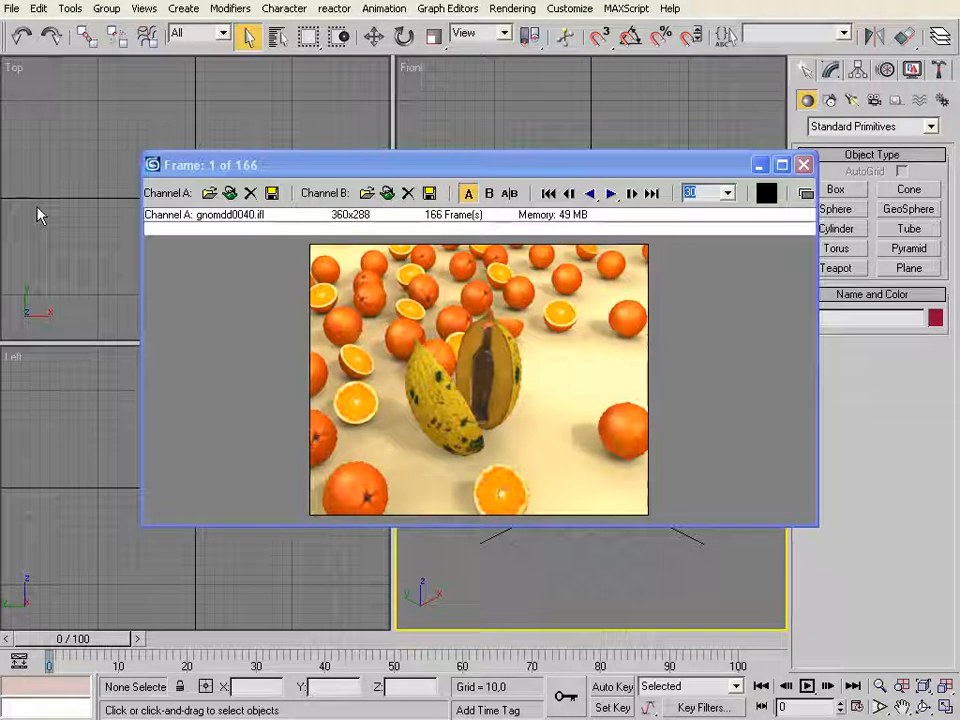
Move the frame viewer clear of the lower viewports and play the rendered sequence gnomdd0040.ifl at 30 frames per second
left_click_drag(380, 170, 350, 113)
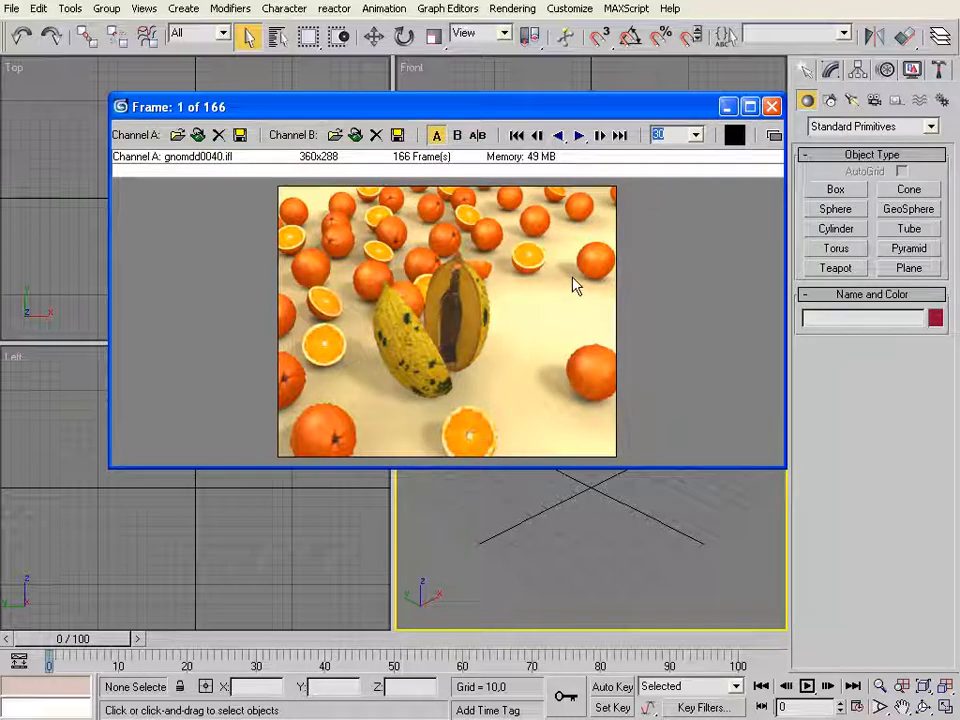
left_click_drag(576, 112, 567, 98)
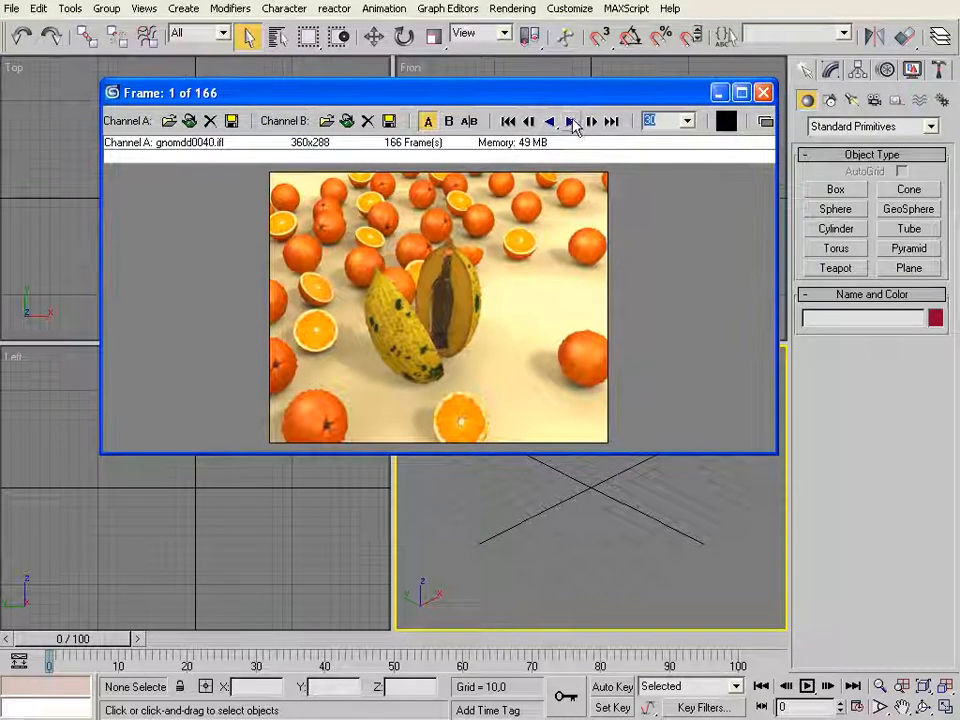
left_click(574, 122)
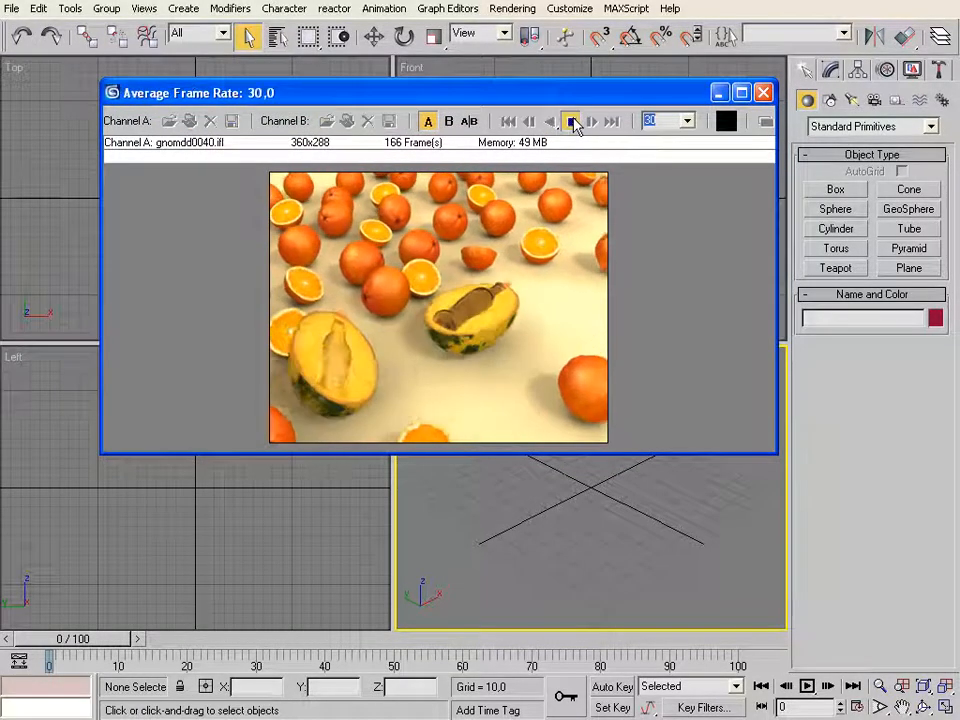